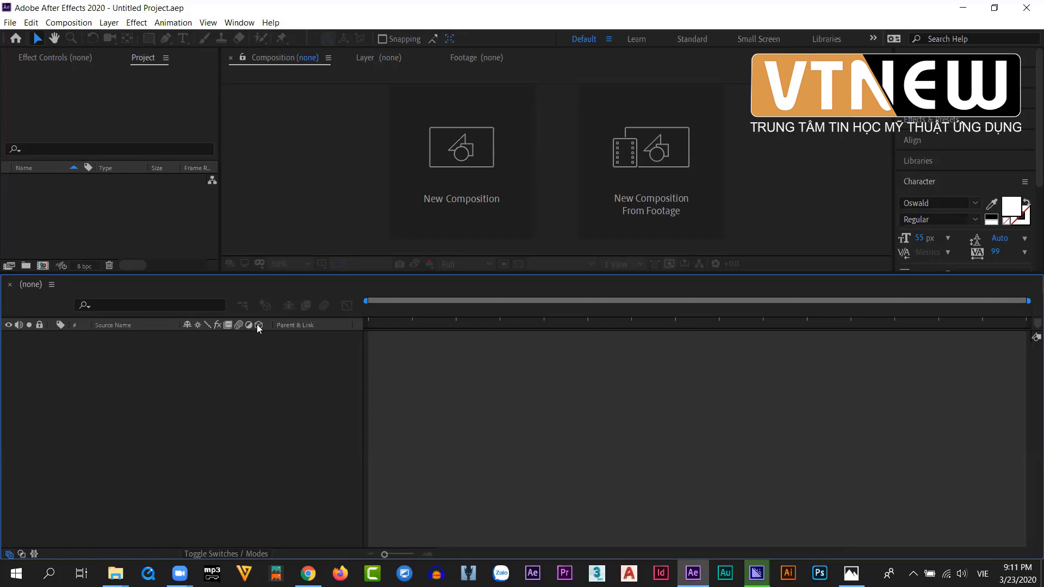
- Create a composition with the default settings and add a 1280 x 720 px solid layer in yellow DED379
key("ctrl+n")
key("Return")
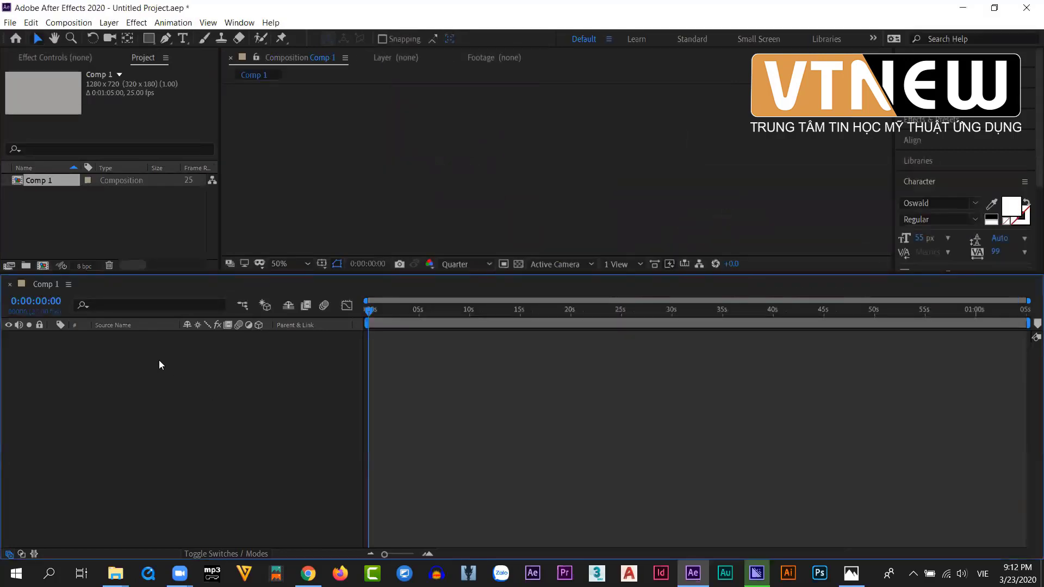
right_click(157, 367)
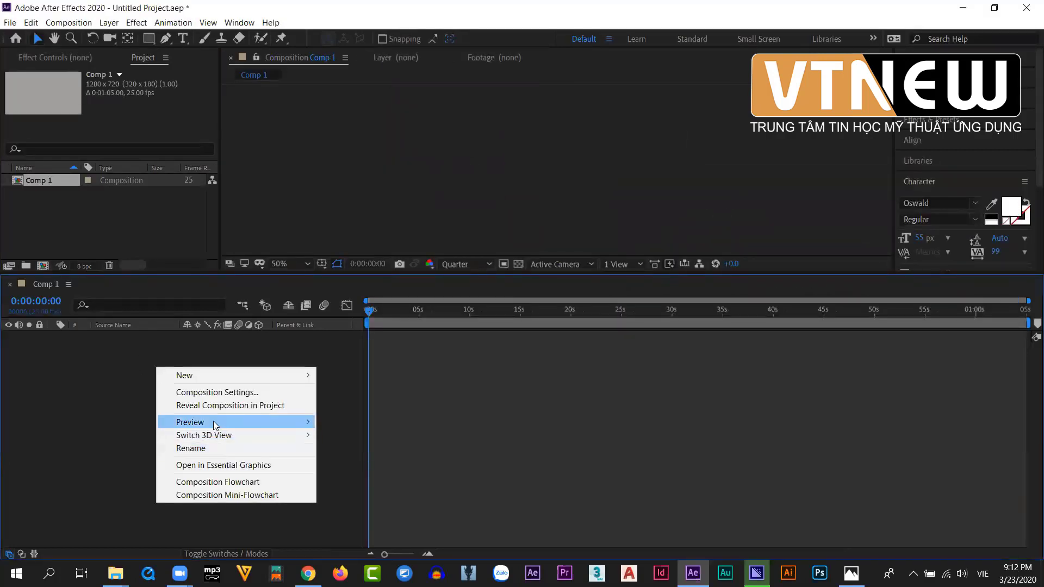
mouse_move(229, 377)
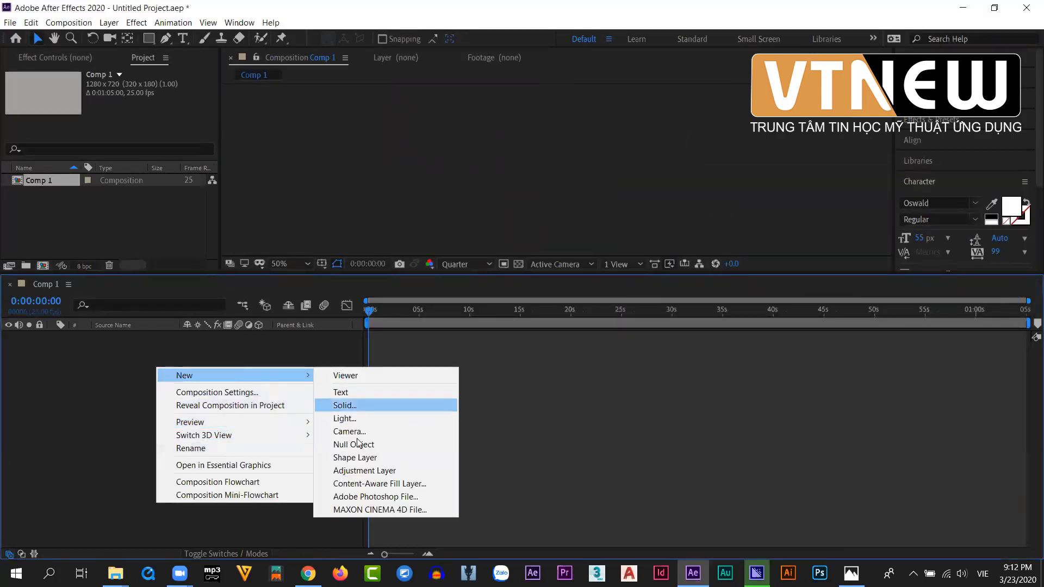
left_click(355, 405)
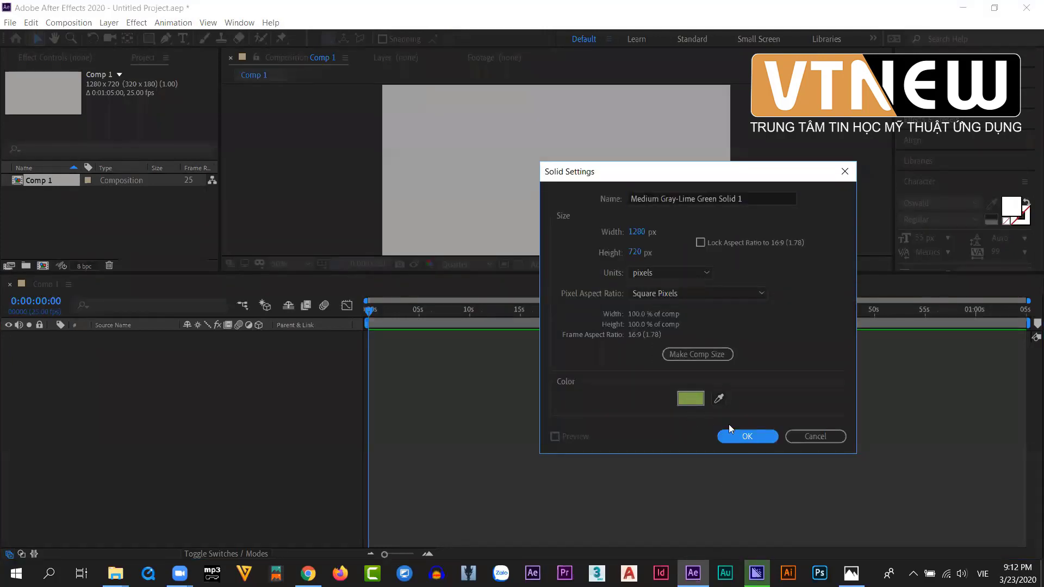
left_click(697, 399)
left_click_drag(653, 186, 726, 206)
left_click(837, 233)
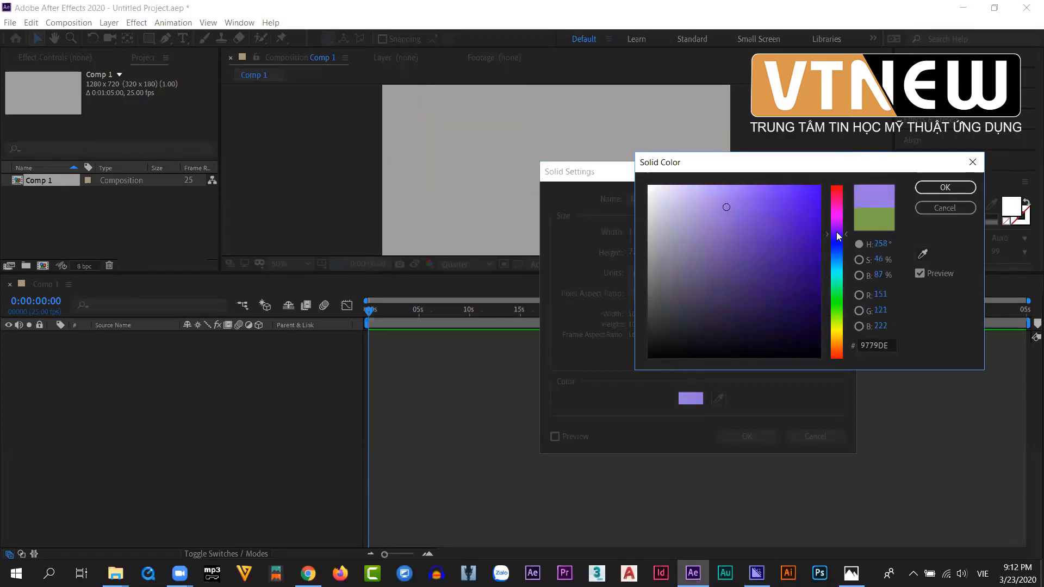
left_click_drag(837, 294, 837, 335)
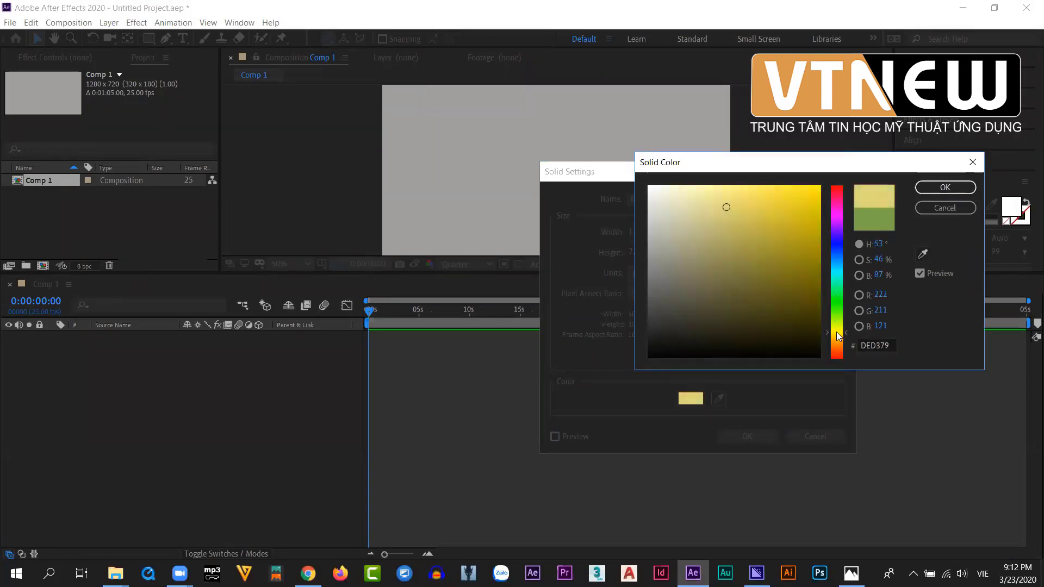
left_click(945, 187)
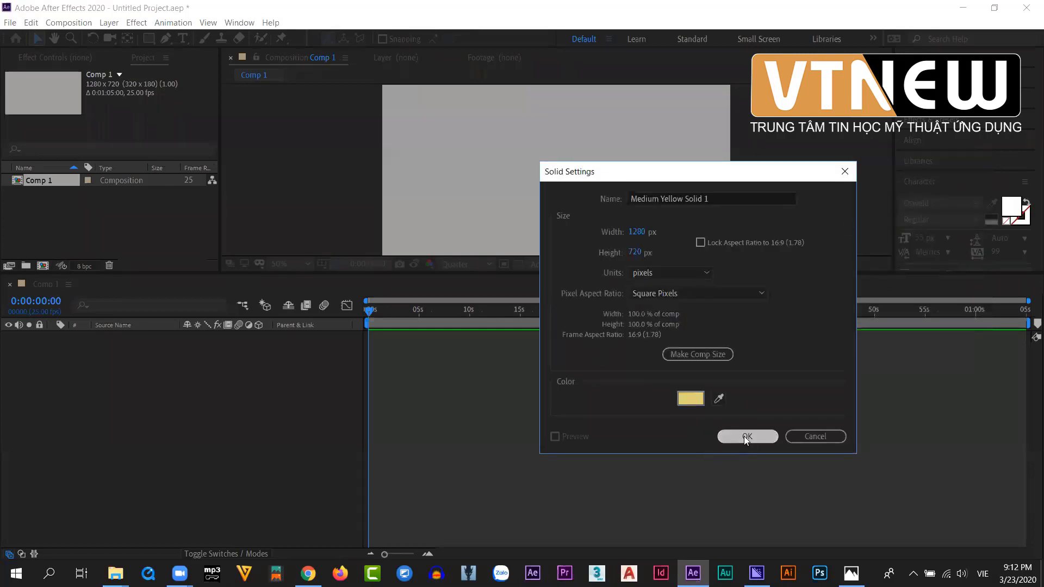
left_click(746, 436)
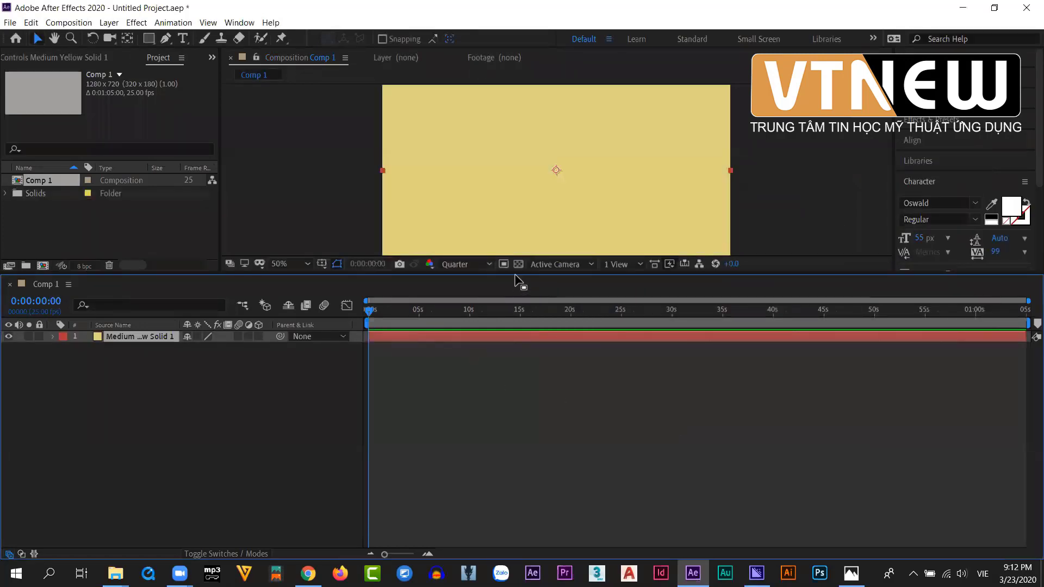
left_click_drag(517, 273, 519, 340)
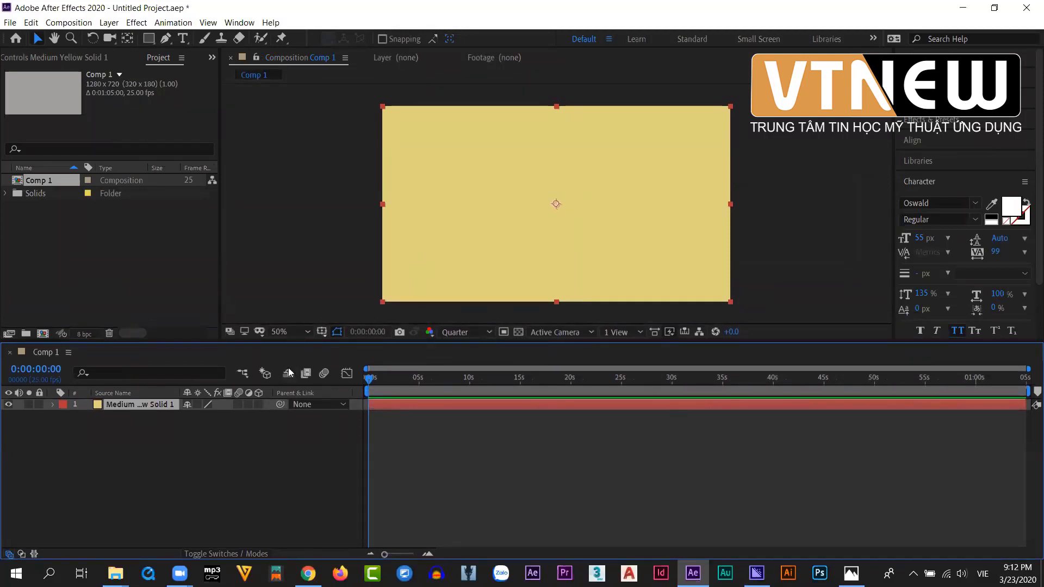
- Hide the Switches column in the timeline and show it again
right_click(258, 395)
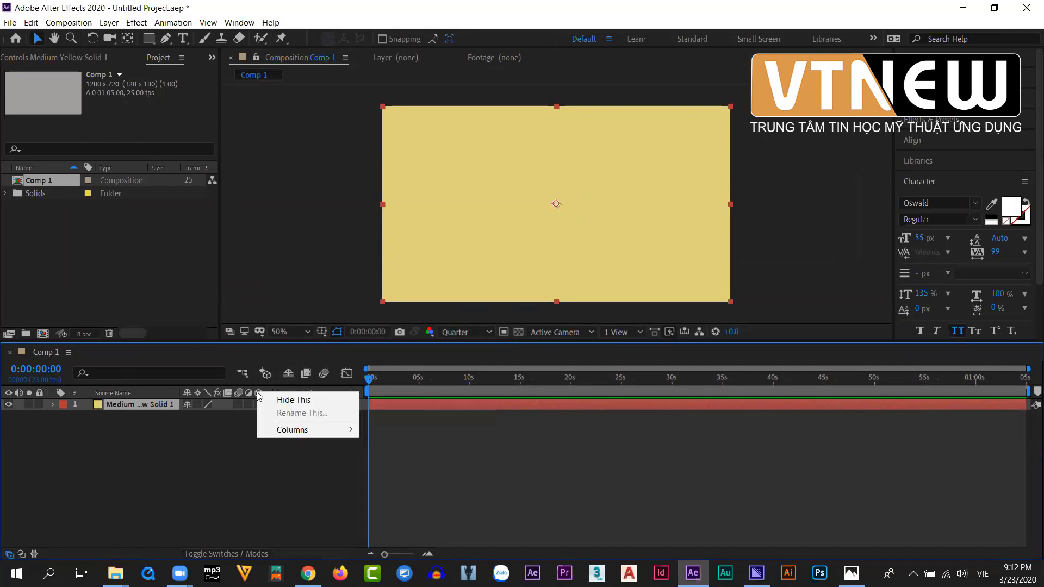
mouse_move(288, 430)
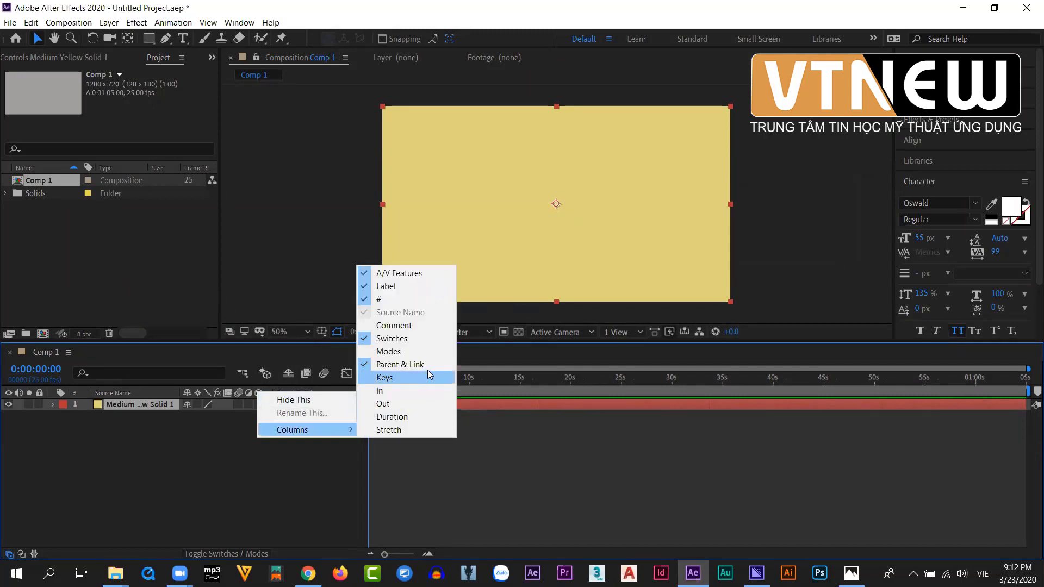
left_click(398, 338)
right_click(241, 397)
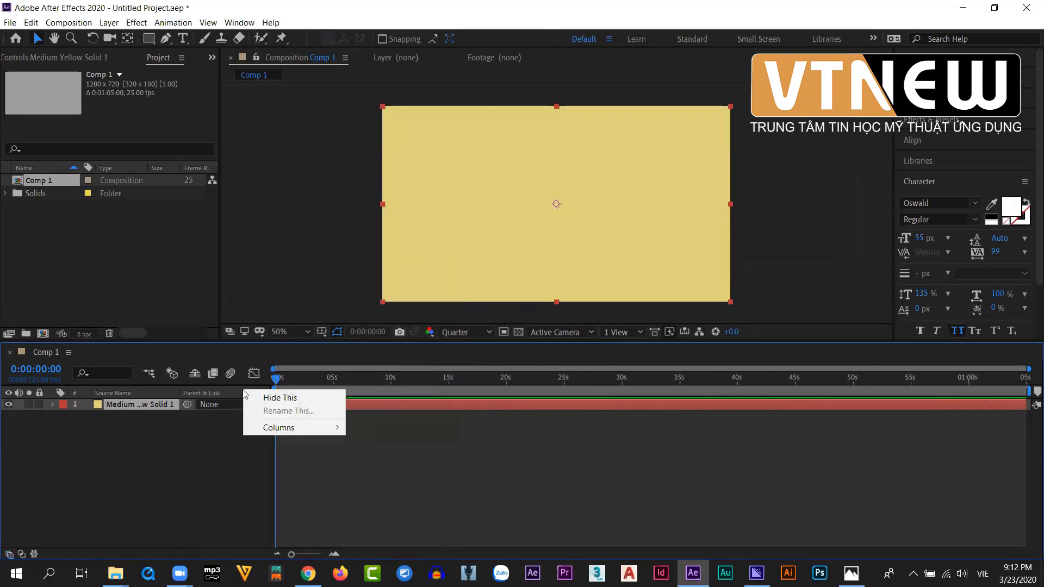
mouse_move(305, 428)
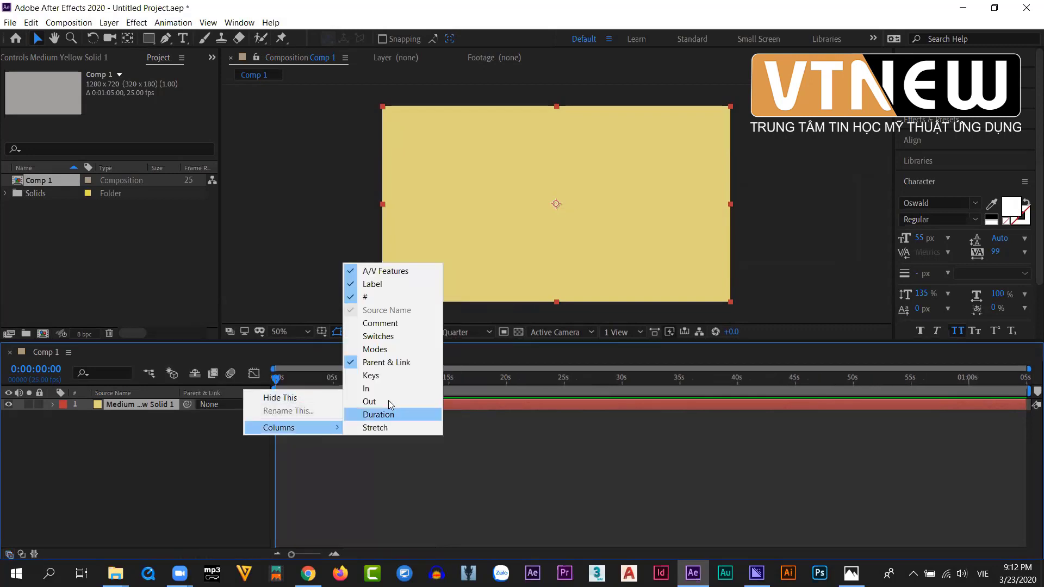
left_click(405, 337)
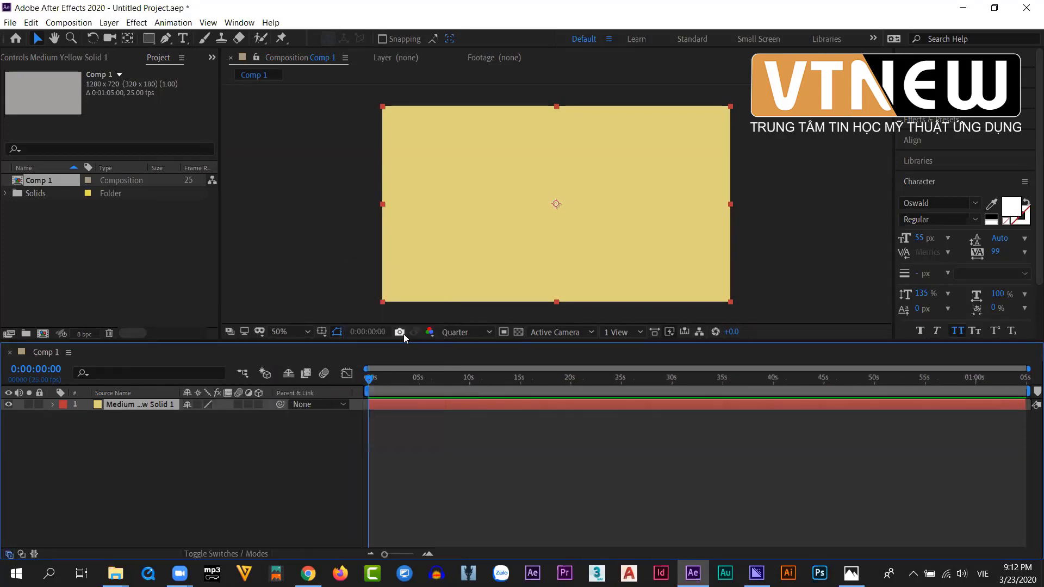
- Make the yellow solid a 3D layer and set its rotation to X -18°, Y 53° and Z 47°
left_click(258, 404)
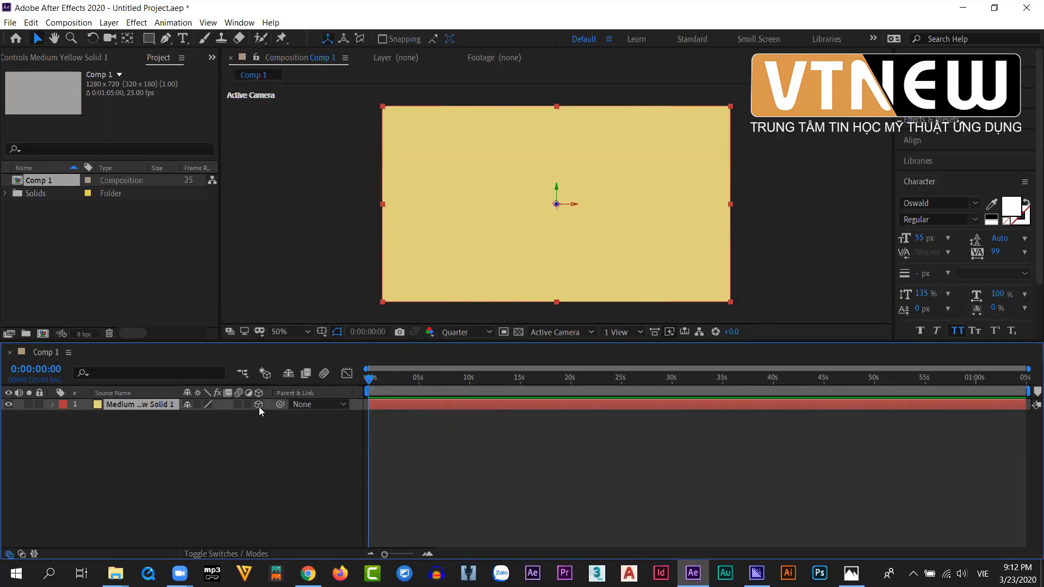
left_click(52, 404)
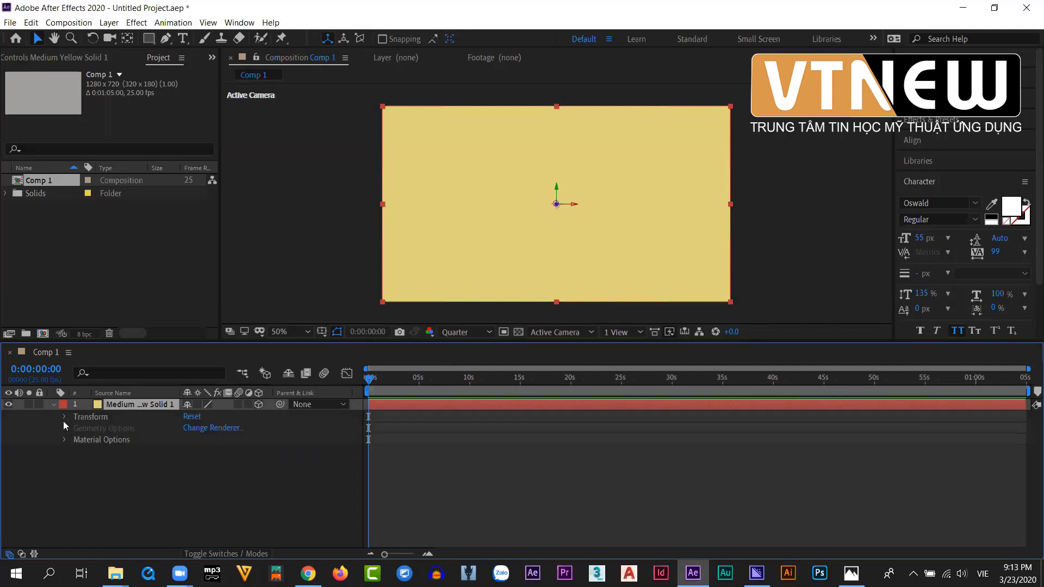
left_click(63, 417)
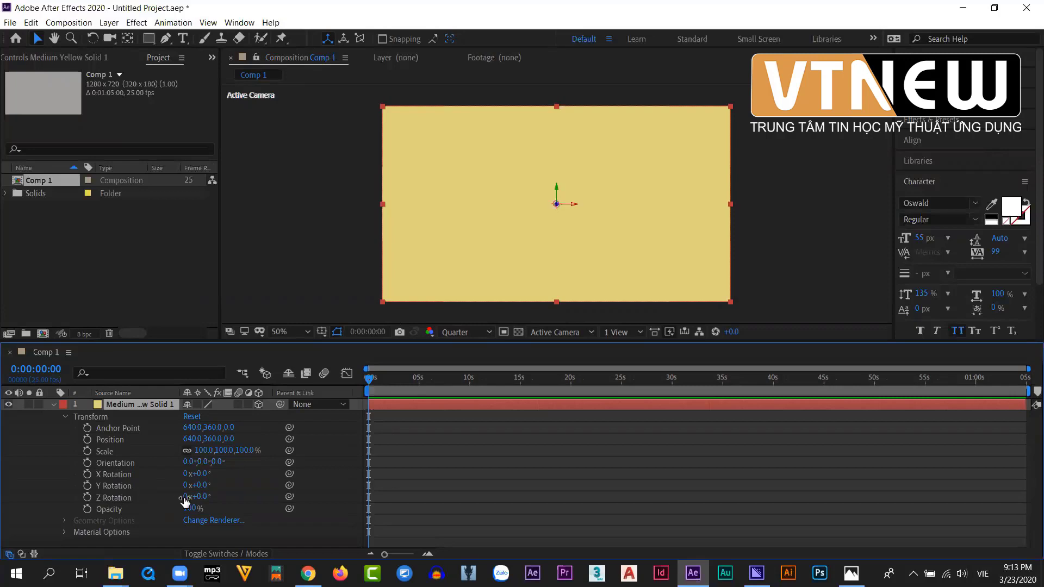
left_click(199, 496)
left_click(208, 500)
mouse_move(201, 497)
left_mouse_down()
mouse_move(220, 497)
mouse_move(201, 485)
mouse_move(267, 486)
mouse_move(202, 485)
mouse_move(223, 475)
mouse_move(433, 492)
mouse_move(197, 486)
left_mouse_up()
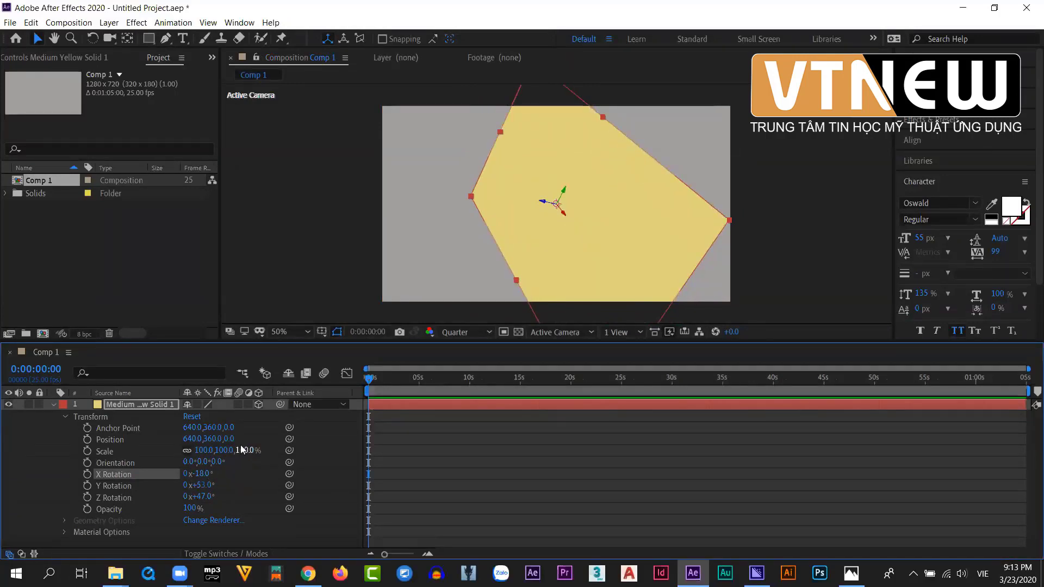
- Move the solid away from the viewer by setting its Z position to 1744
left_click_drag(231, 440, 6, 447)
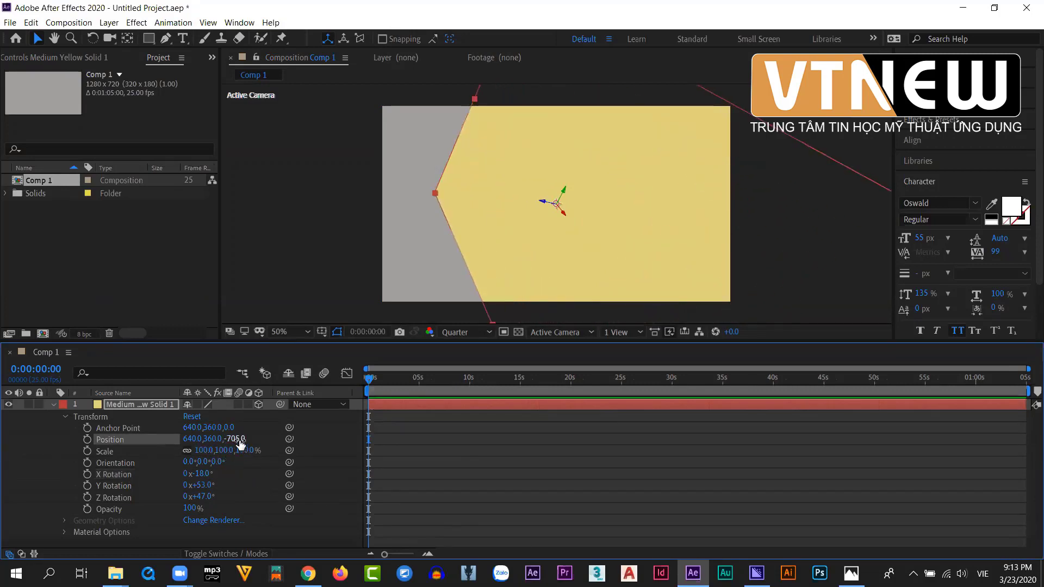
left_click_drag(234, 440, 522, 442)
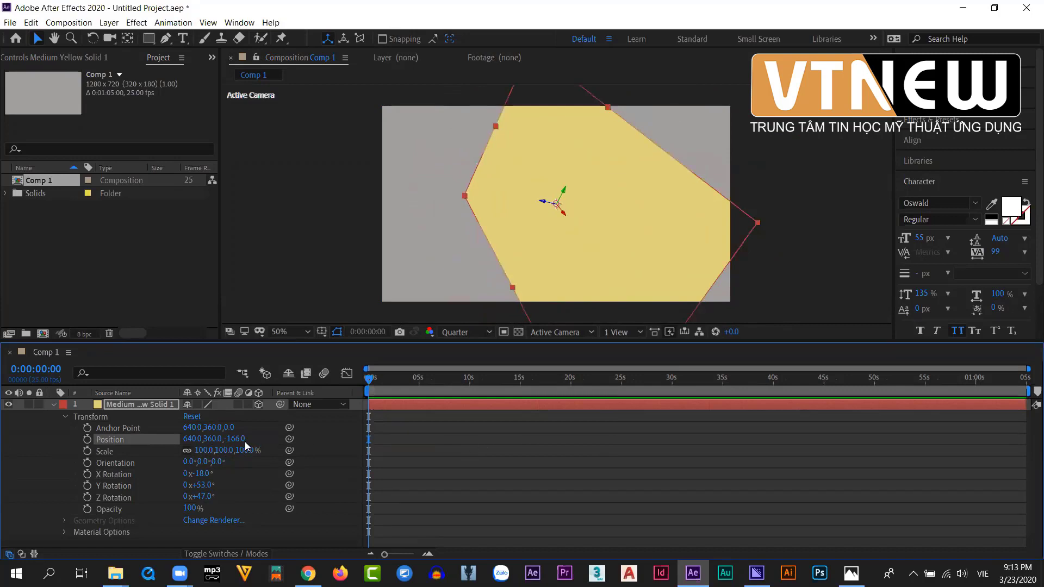
left_click_drag(231, 439, 563, 375)
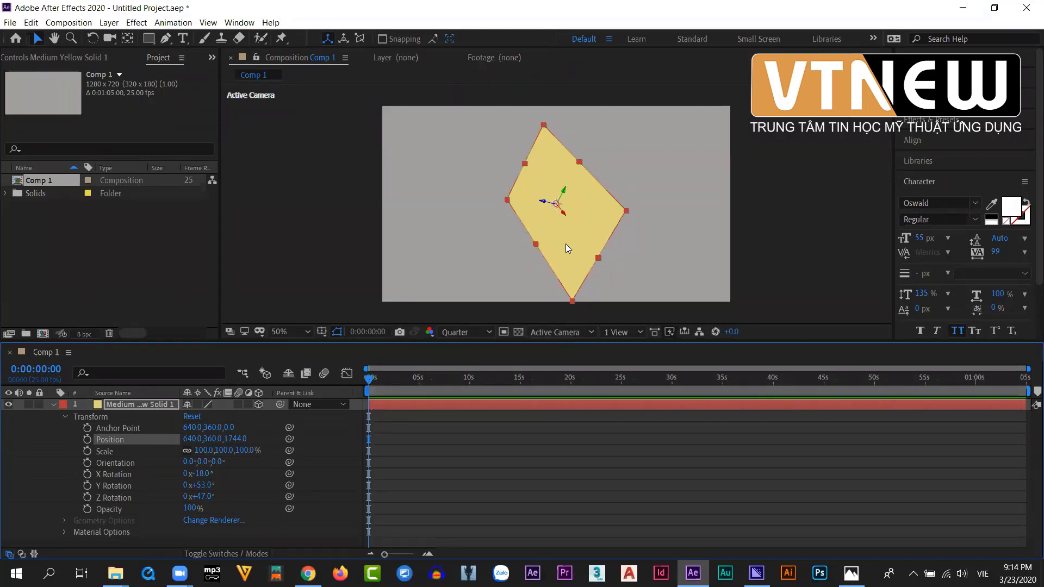
- Examine the rotated solid from the Top view and return to the Active Camera view
left_click(591, 332)
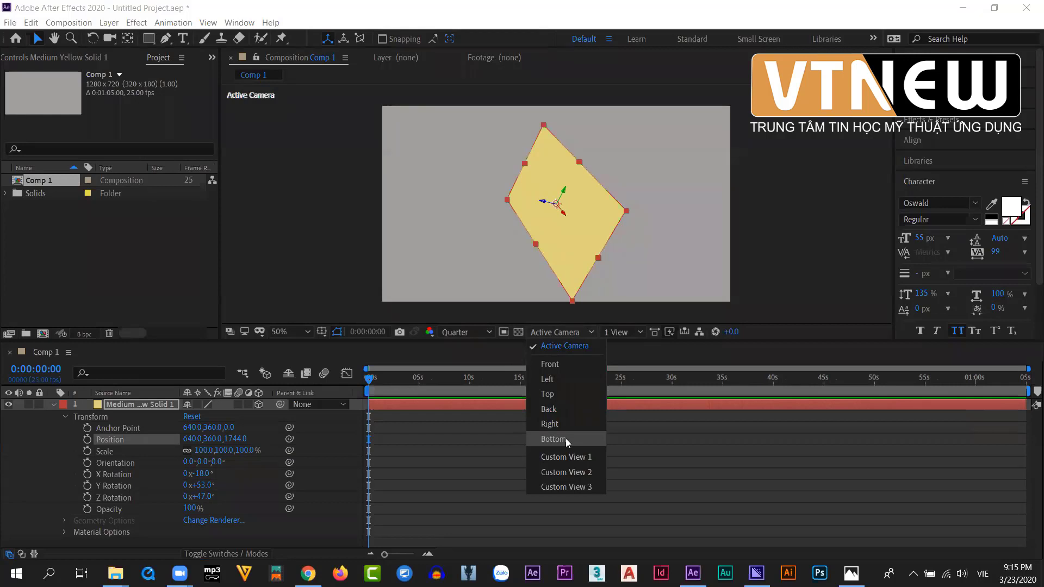
left_click(550, 394)
scroll(552, 238, "down", 2)
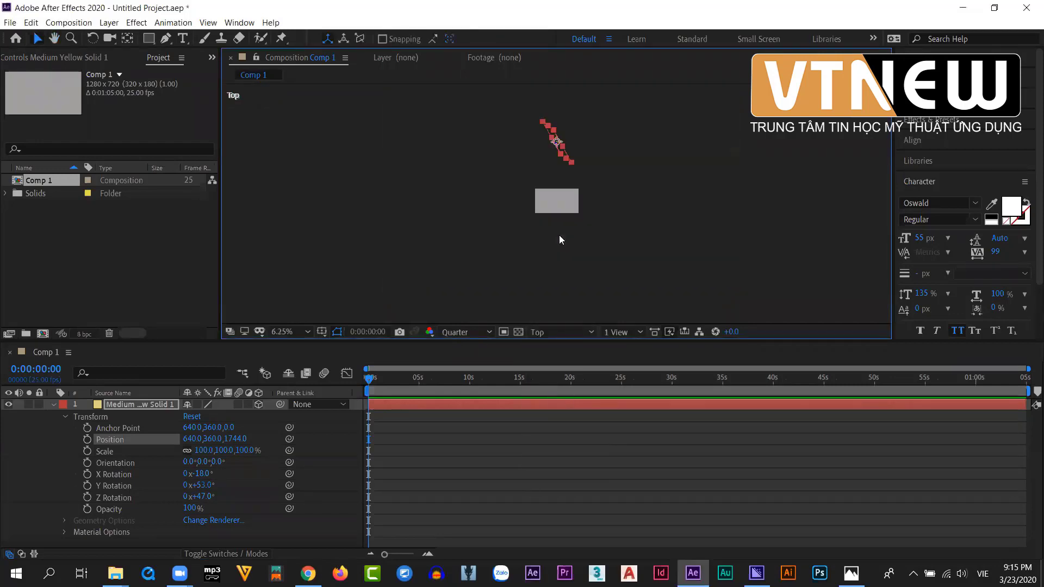
scroll(553, 216, "down", 4)
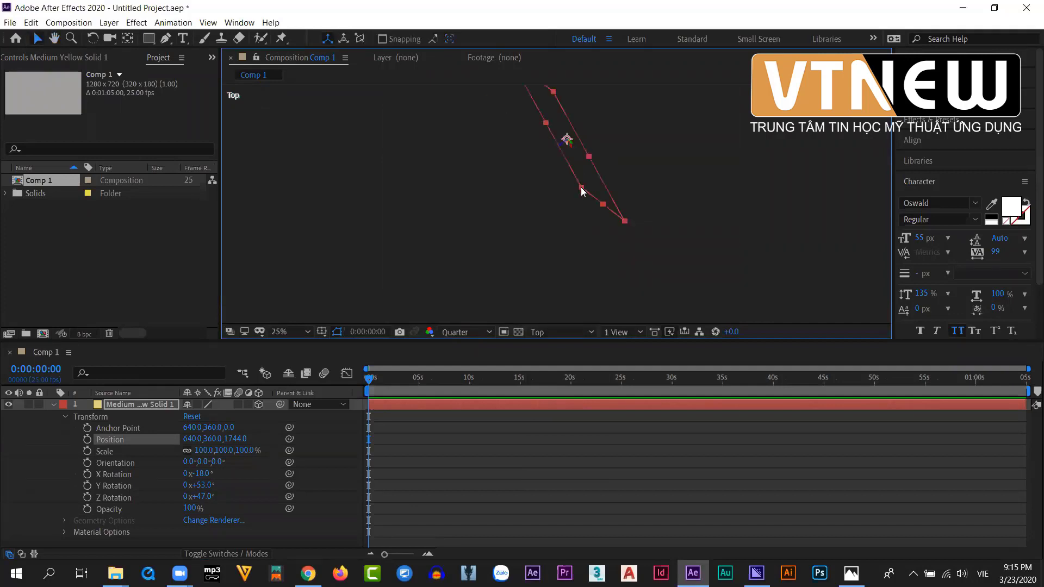
scroll(569, 205, "up", 1)
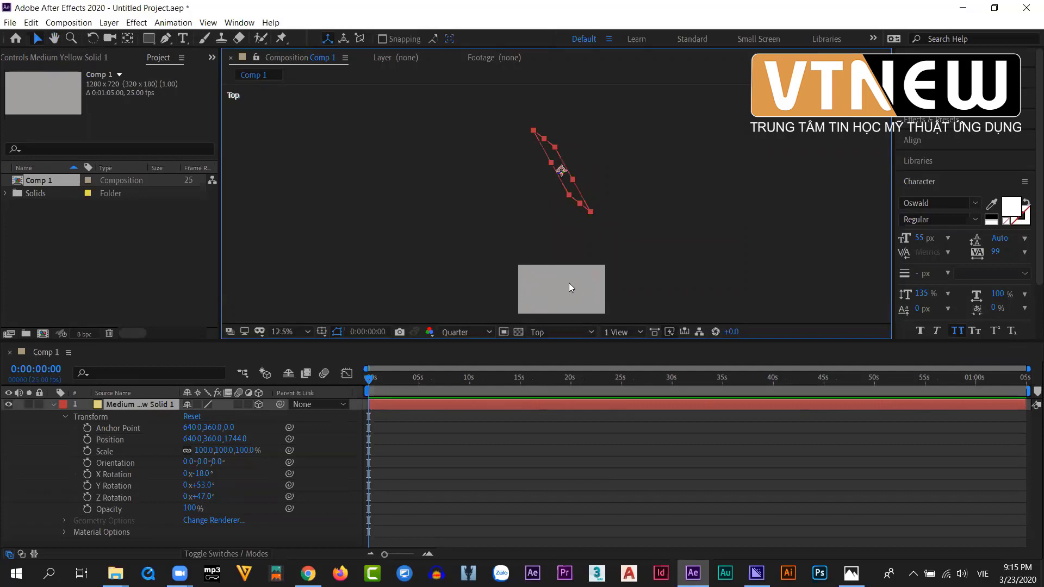
left_click(574, 330)
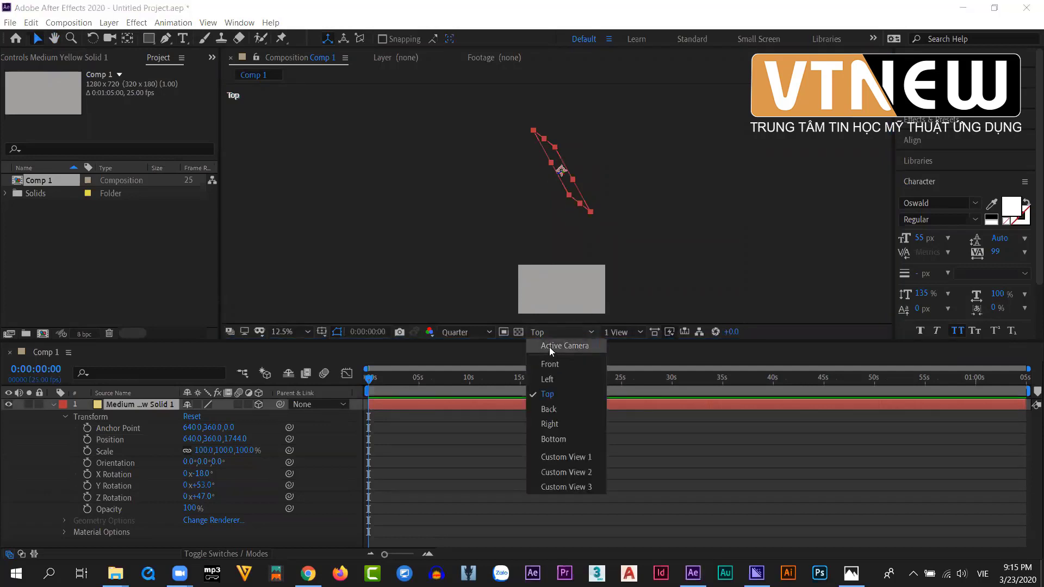
left_click(591, 347)
scroll(586, 204, "up", 6)
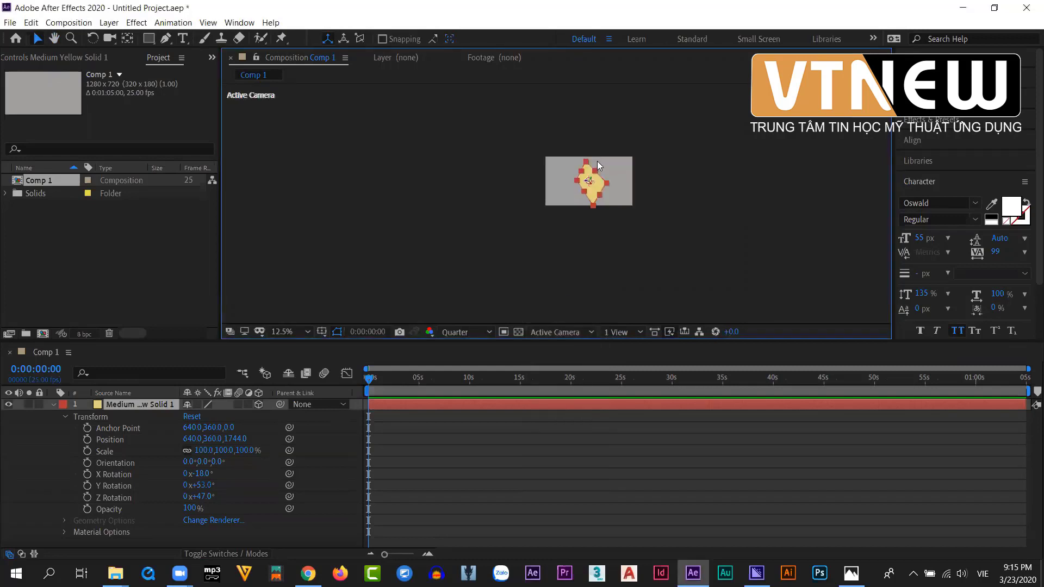
scroll(586, 203, "down", 2)
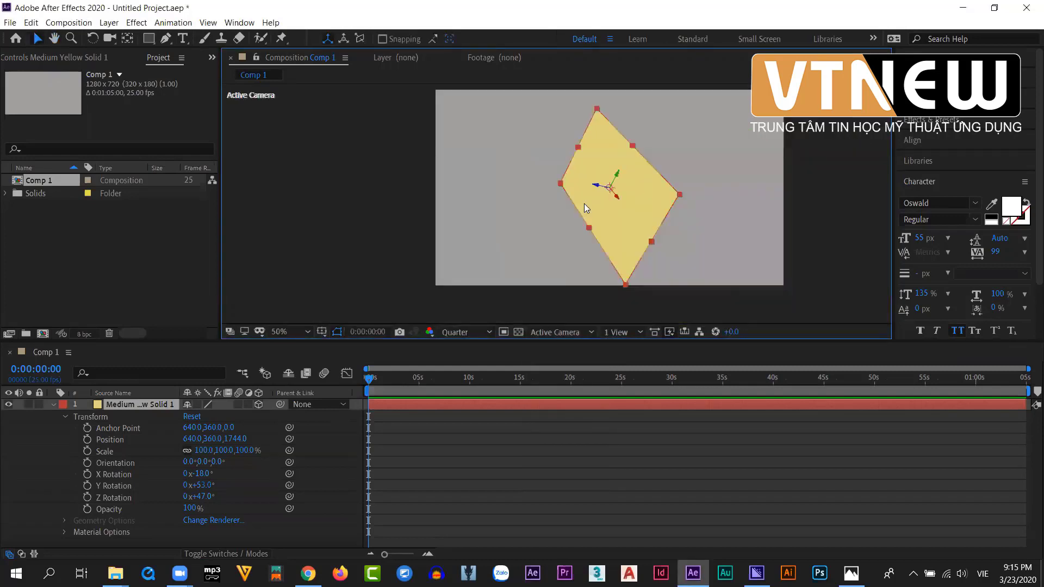
left_click_drag(584, 203, 552, 214)
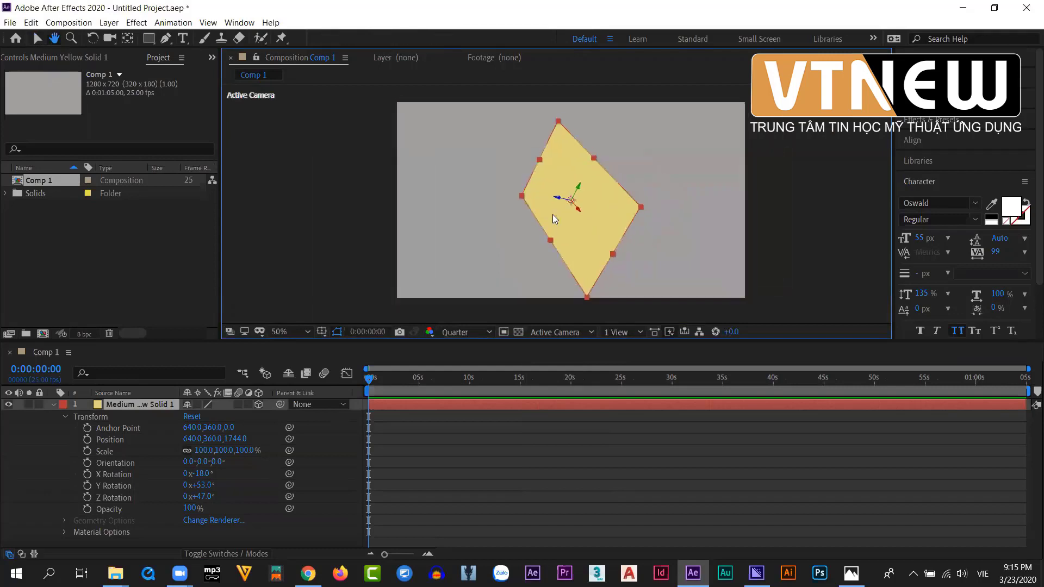
- Compare the solid in the Front view with its appearance in the Active Camera view
left_click(556, 333)
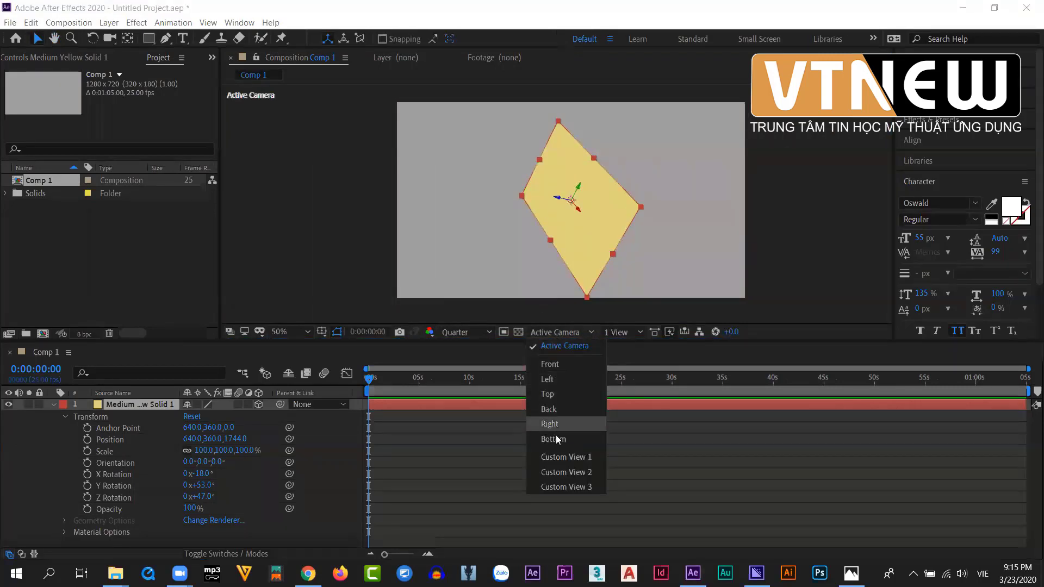
left_click(558, 365)
left_click(555, 333)
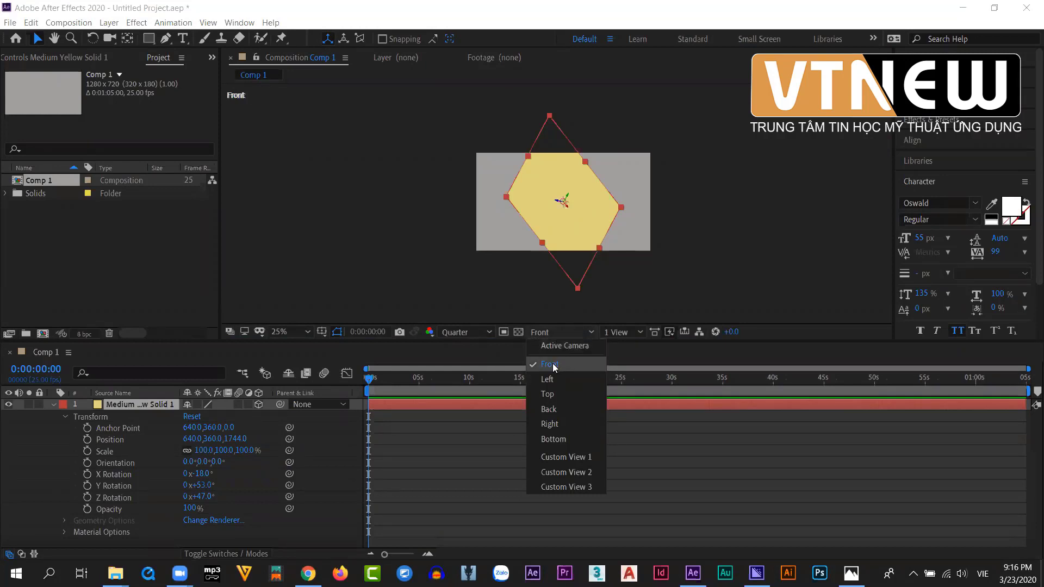
left_click(578, 346)
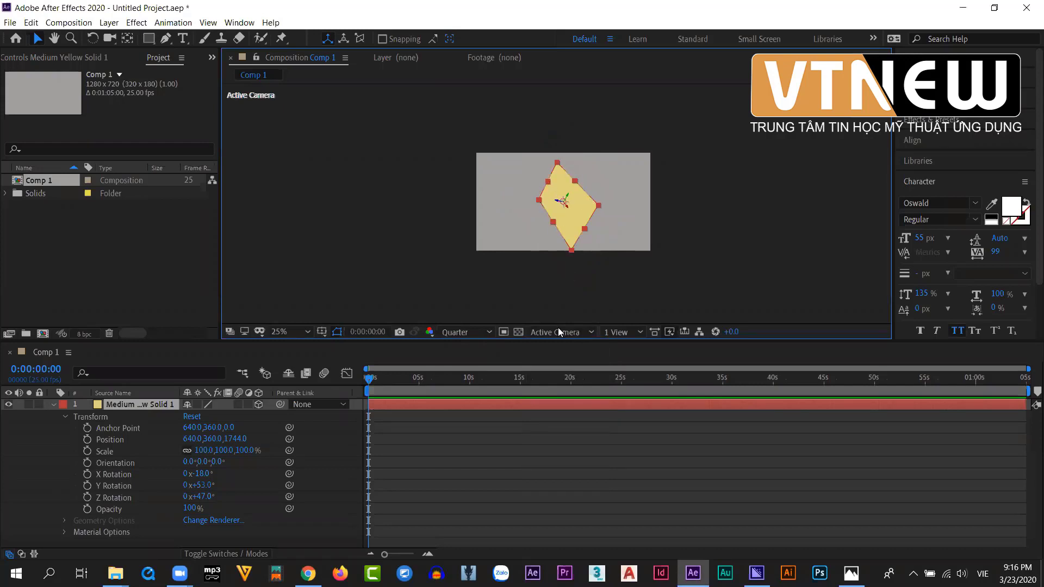
left_click(559, 334)
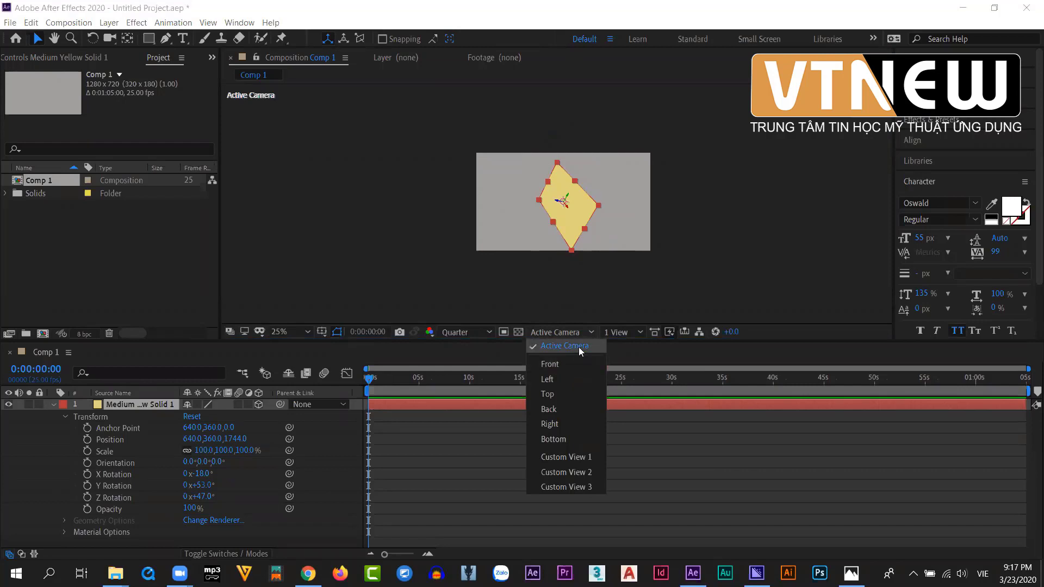
left_click(586, 349)
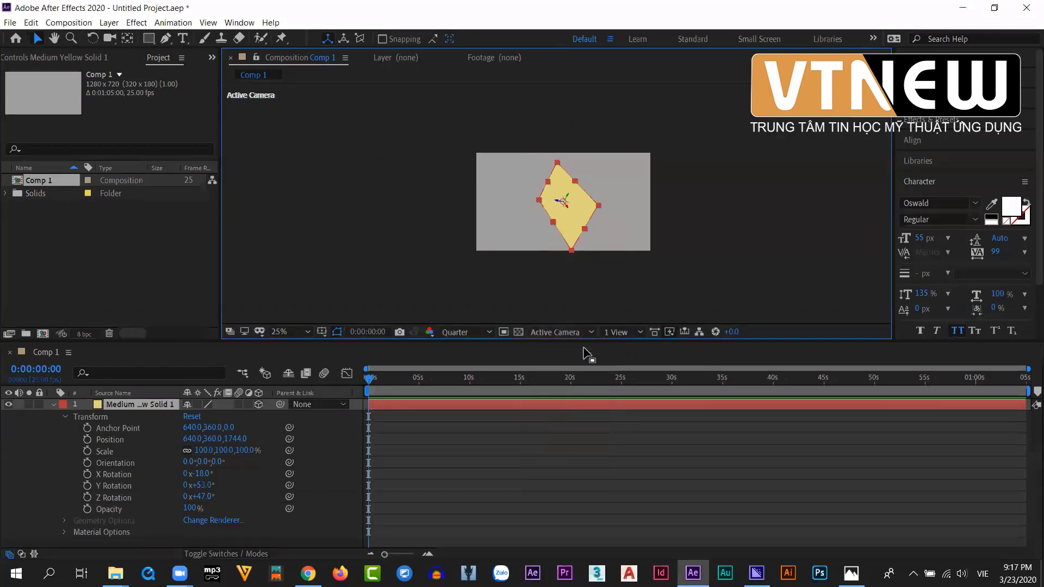
- Compare the solid in the Top, Front, Right and Active Camera views in a 4 Views layout, and return to 1 View
left_click(642, 333)
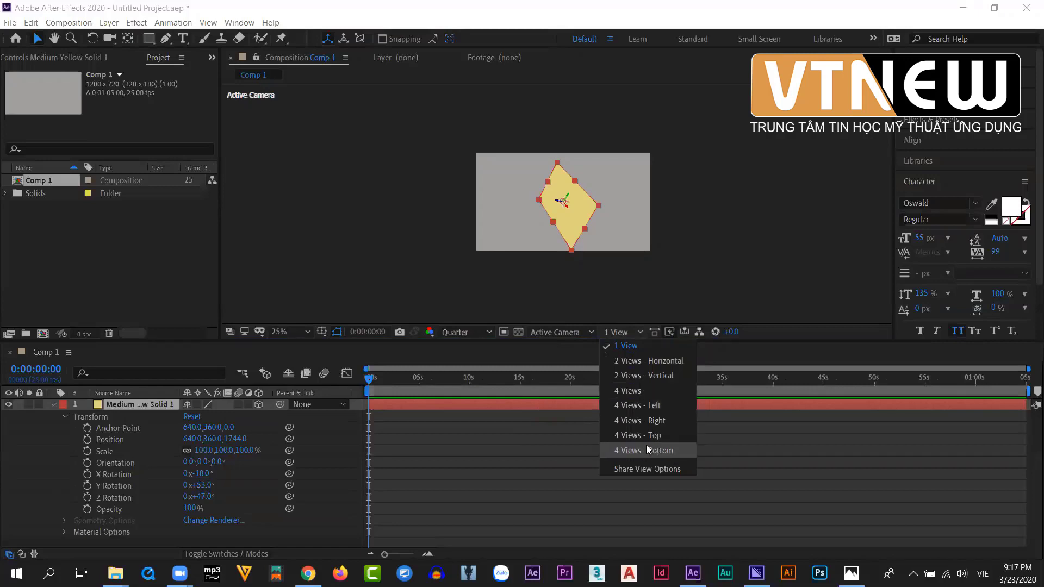
left_click(634, 392)
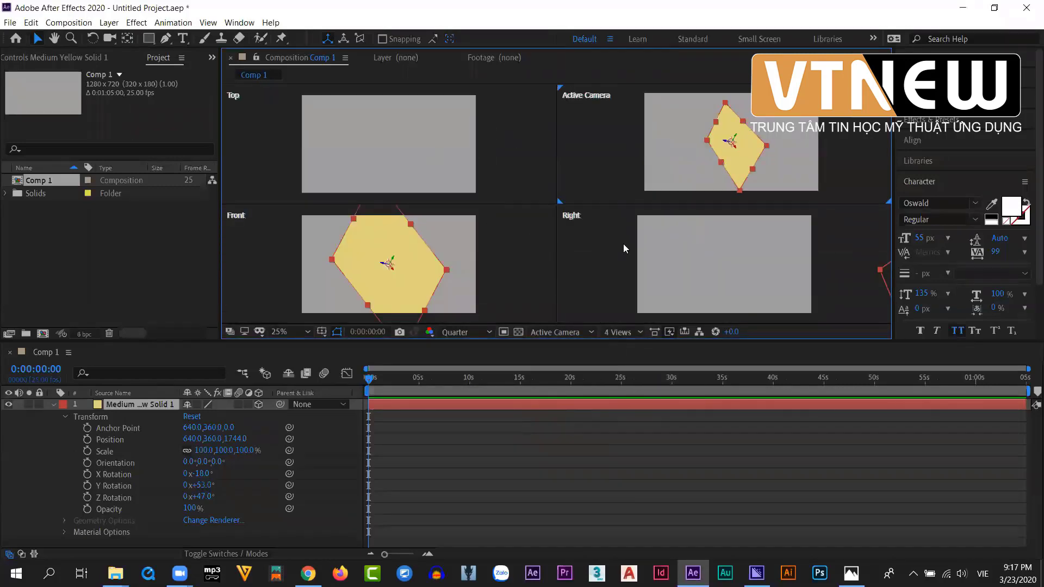
left_click(390, 141)
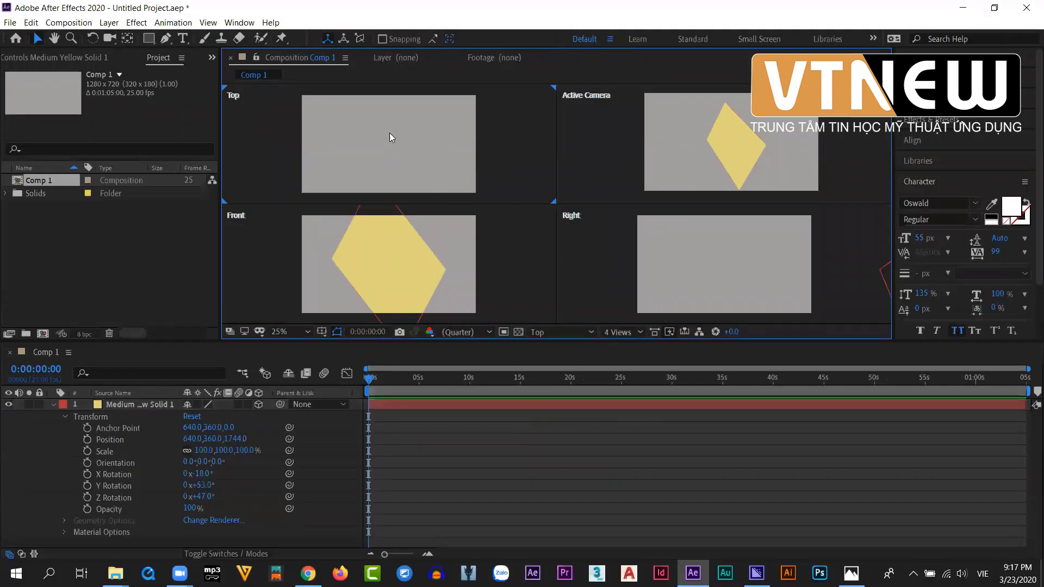
left_click(425, 264)
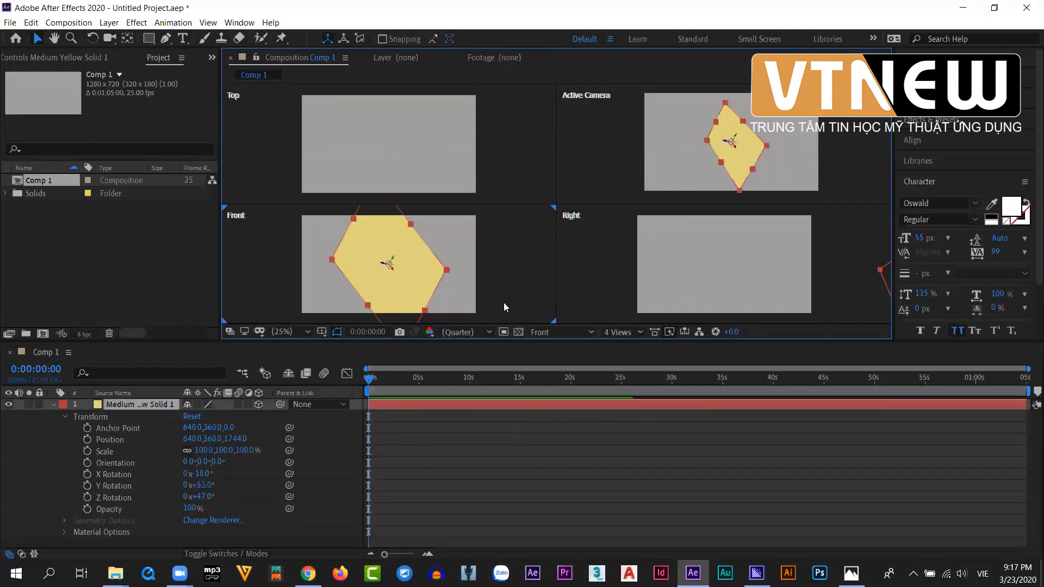
left_click(683, 161)
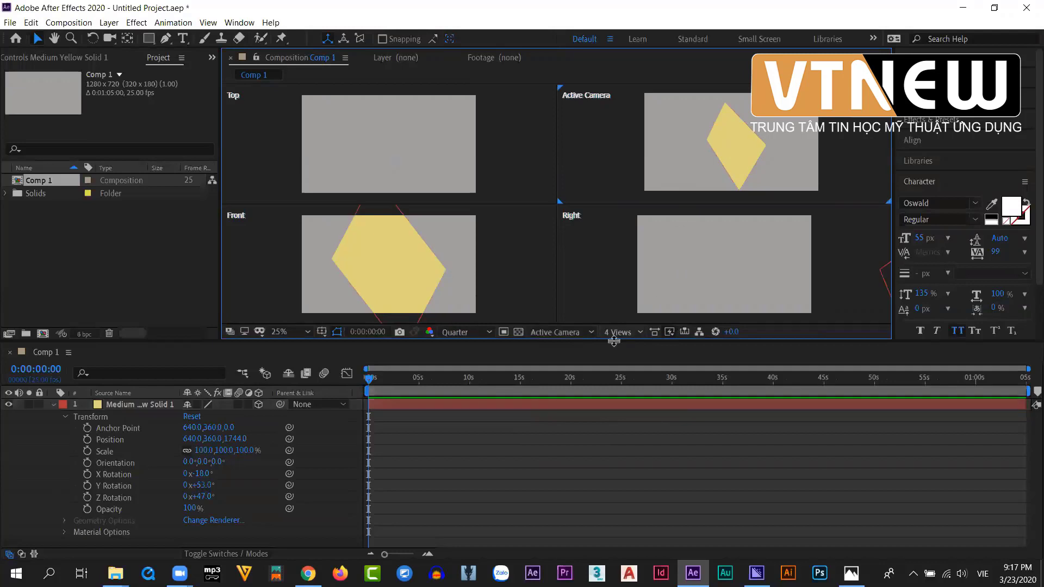
left_click(718, 237)
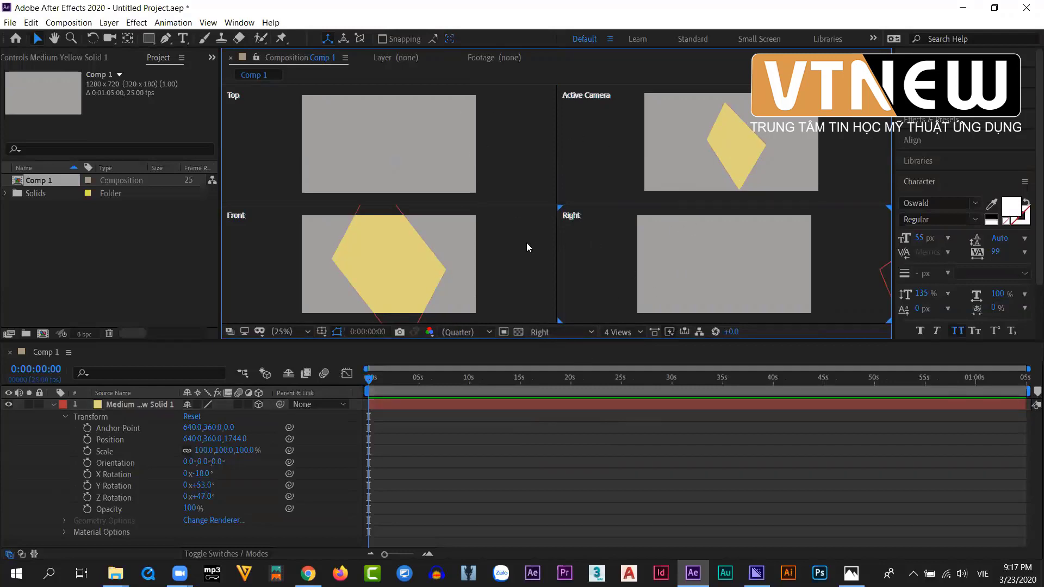
left_click(590, 331)
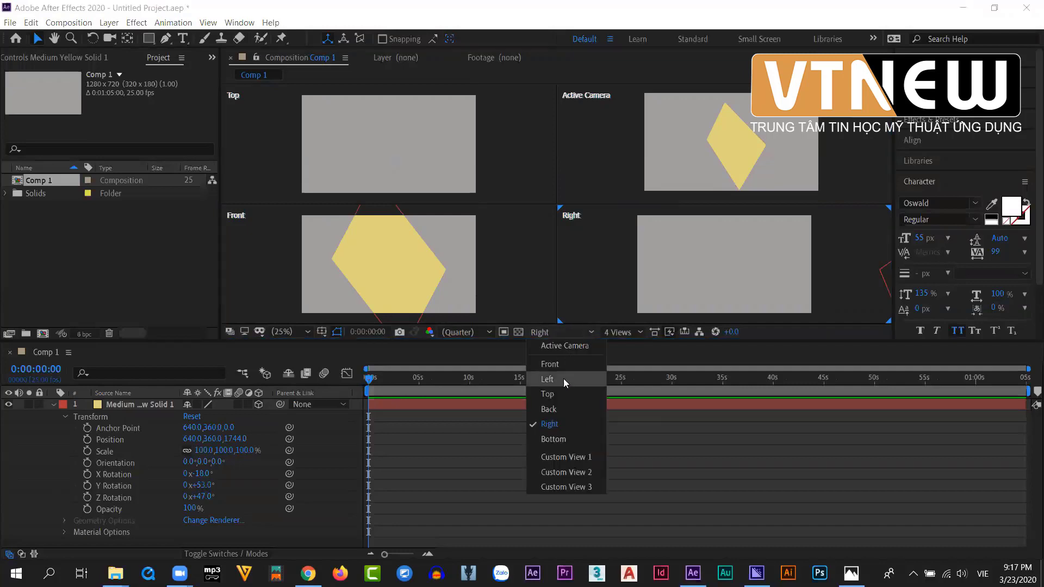
left_click(666, 148)
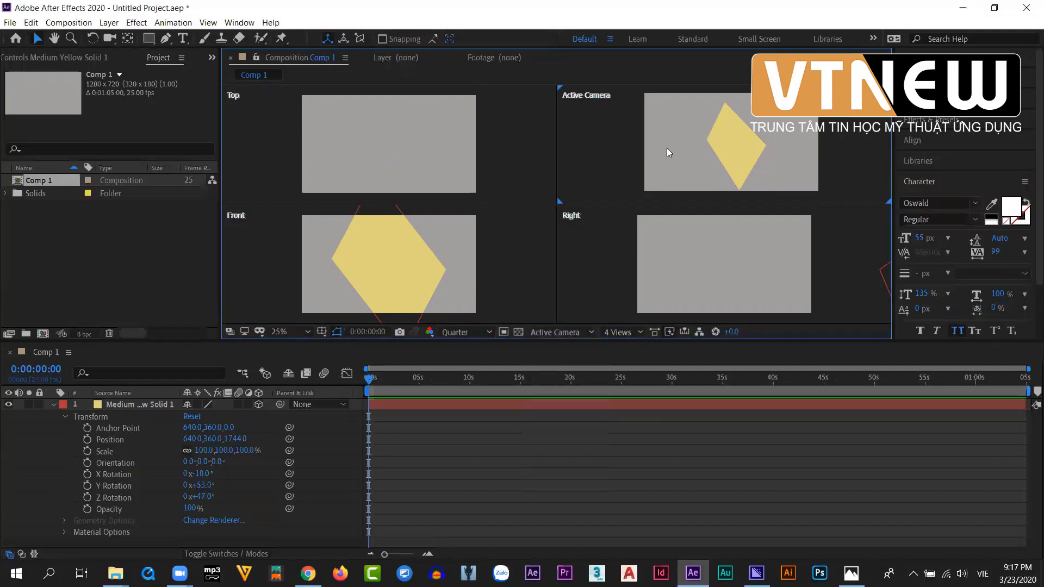
left_click(631, 332)
left_click(634, 346)
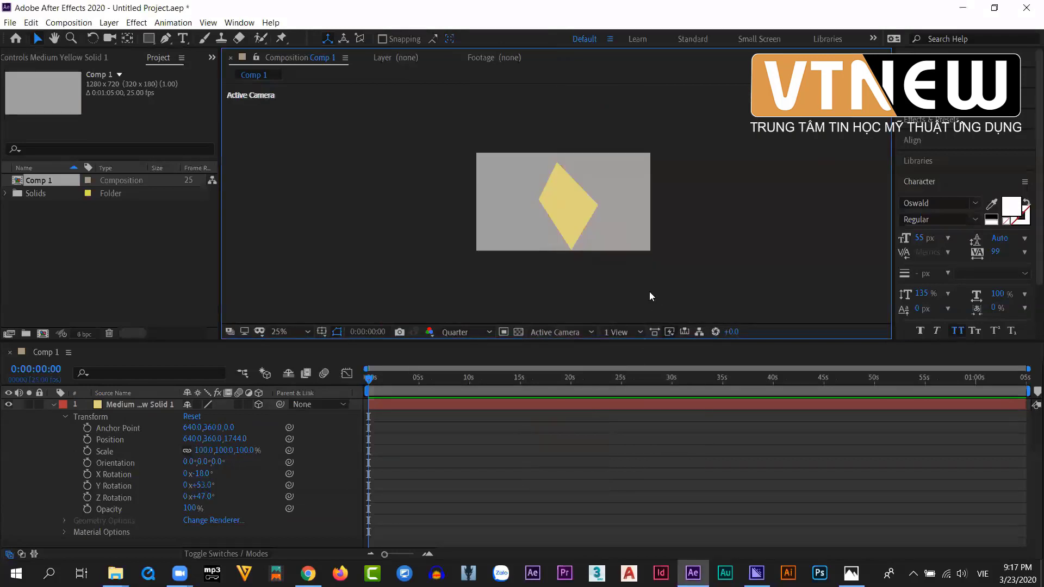
scroll(595, 206, "up", 1)
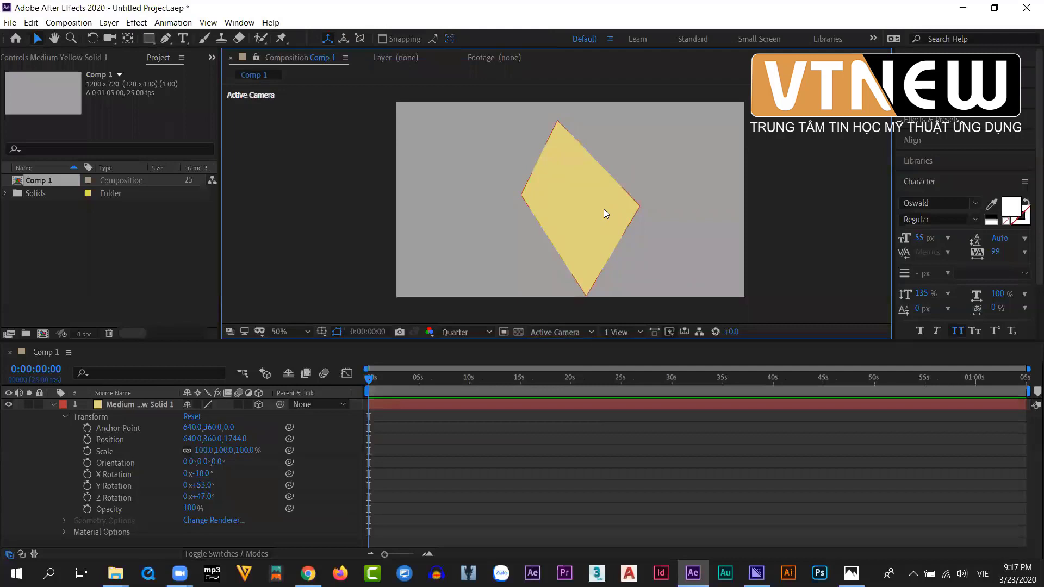
left_click(585, 323)
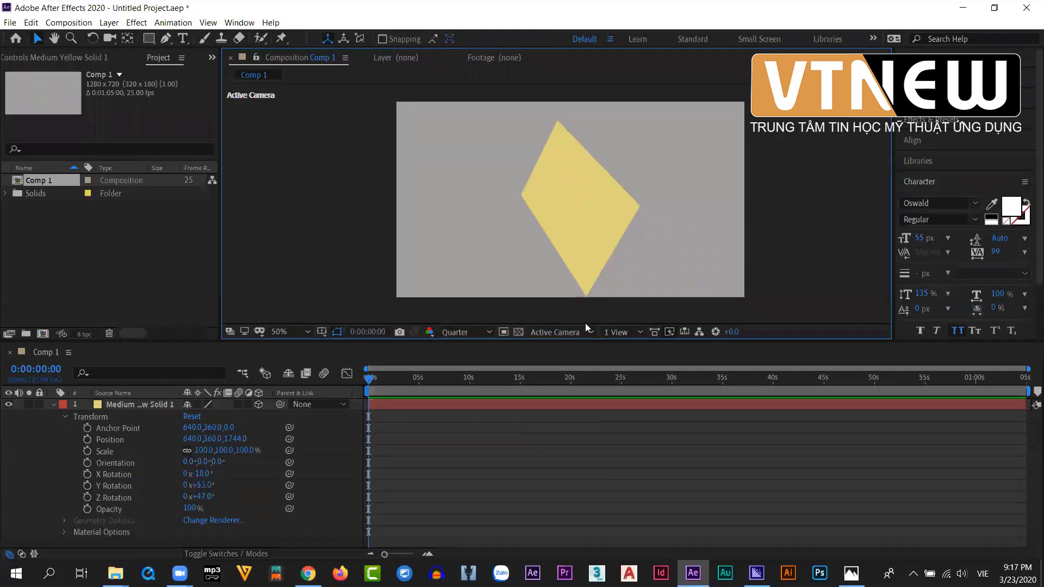
left_click(547, 428)
left_click(547, 429)
left_click(584, 331)
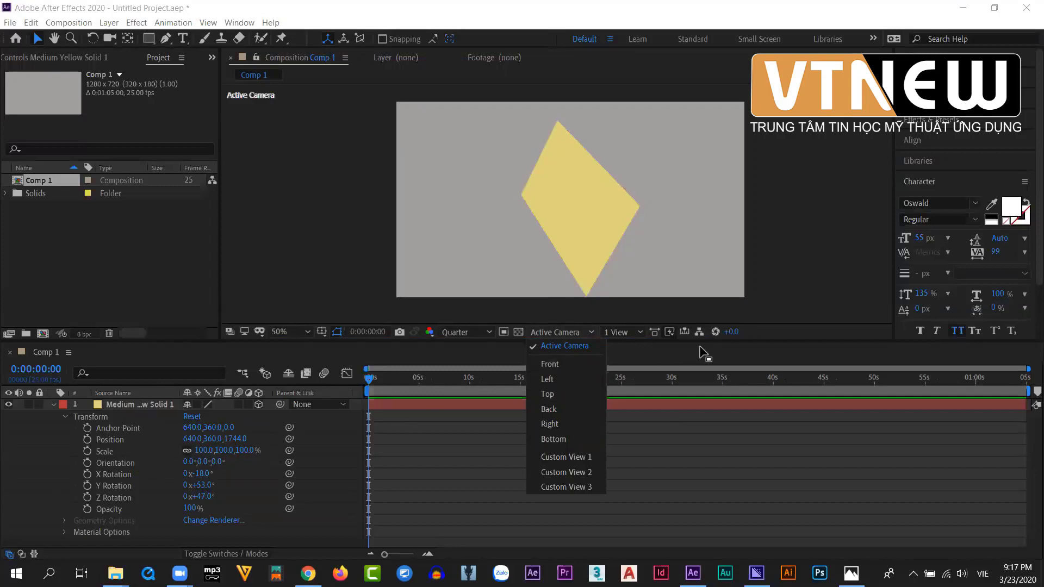
- Delete the yellow solid layer from the composition
left_click(589, 223)
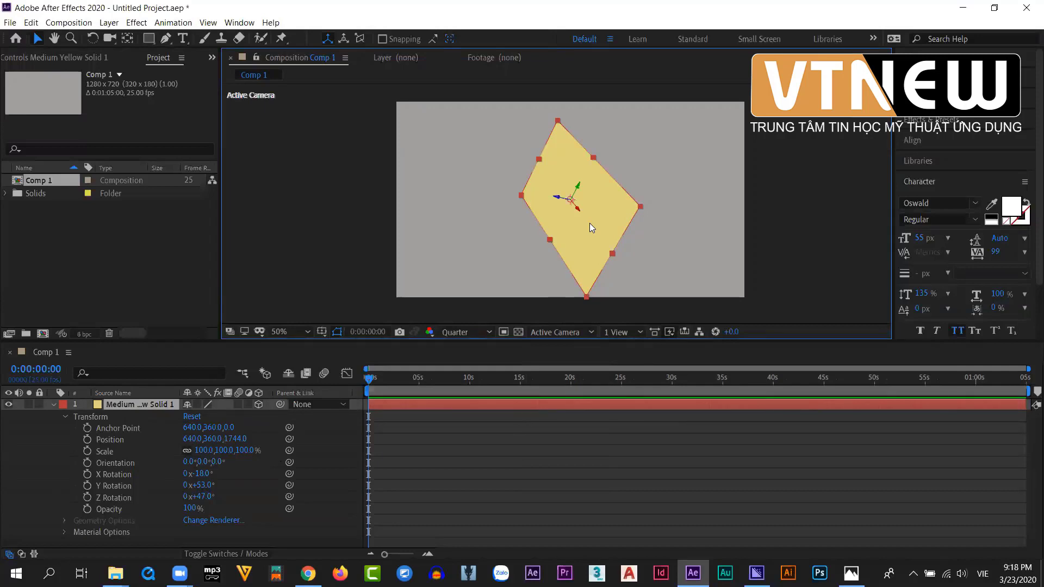
key("Delete")
- Switch to File Explorer and import 1 (51).jpg from the JPEG folder inside Bai 2 AE into the After Effects project
mouse_move(115, 574)
left_click(222, 522)
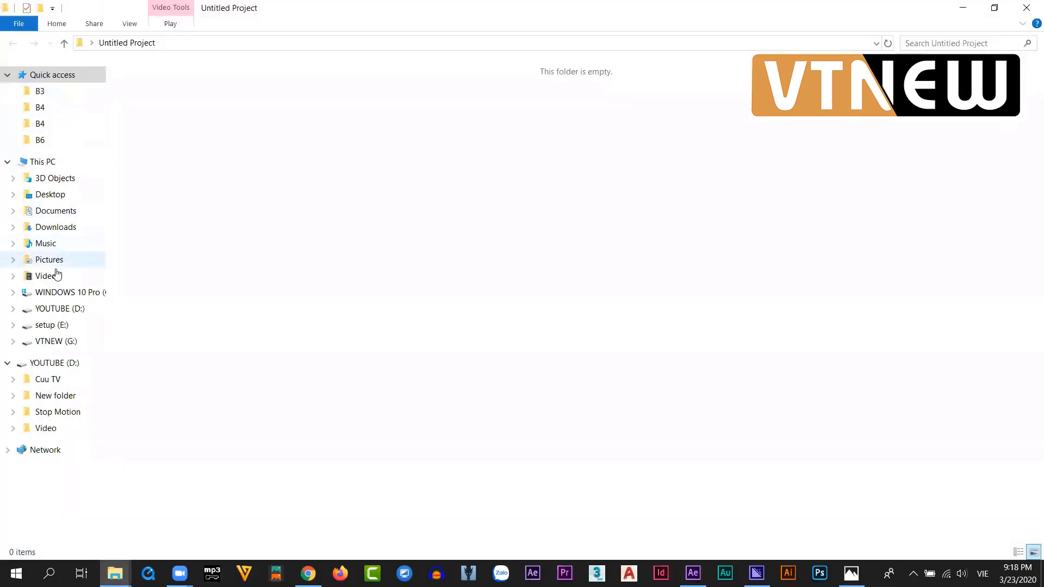
left_click(57, 342)
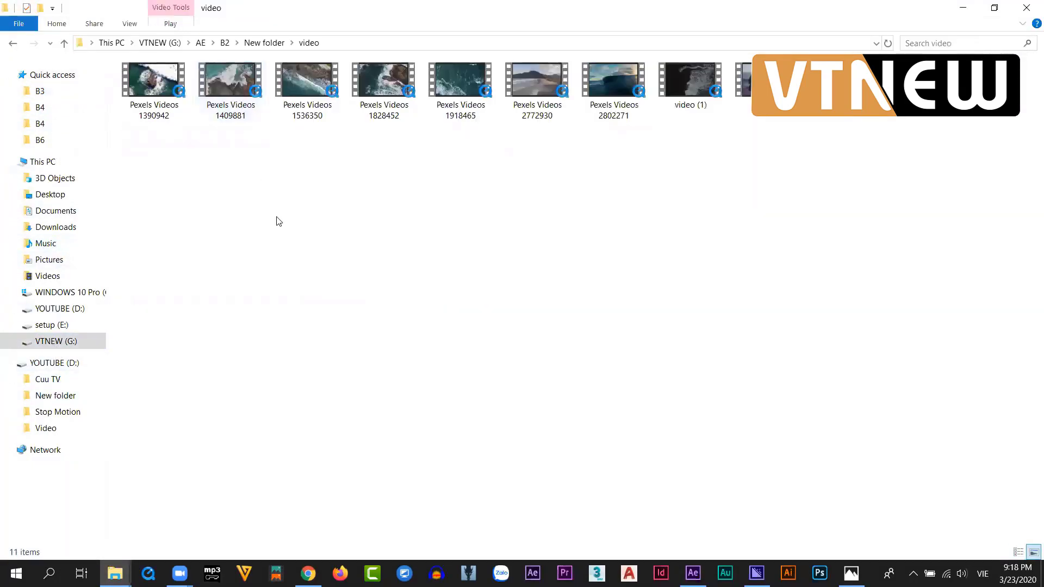
left_click(64, 43)
double_click(139, 95)
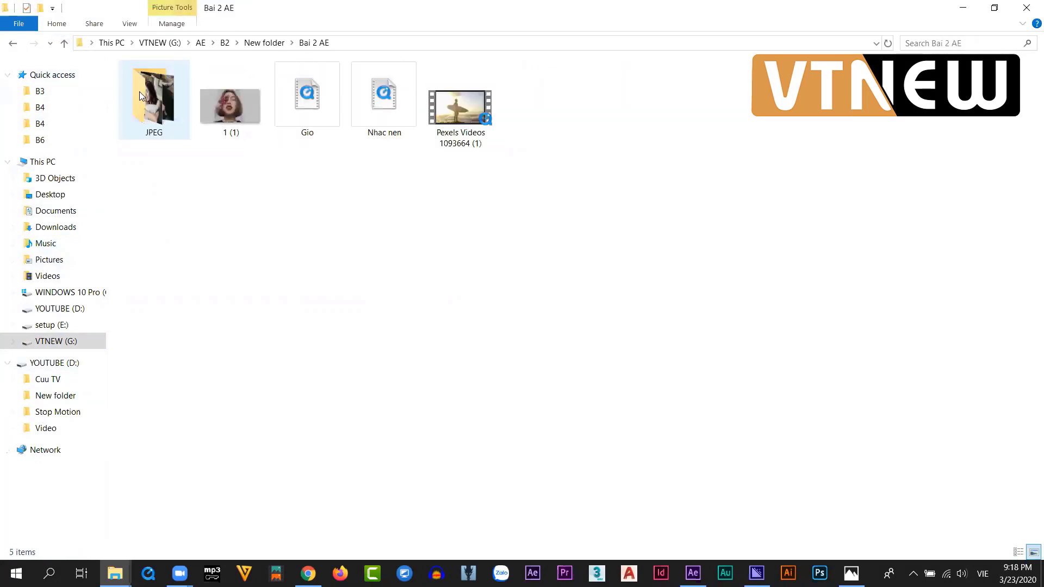
double_click(147, 92)
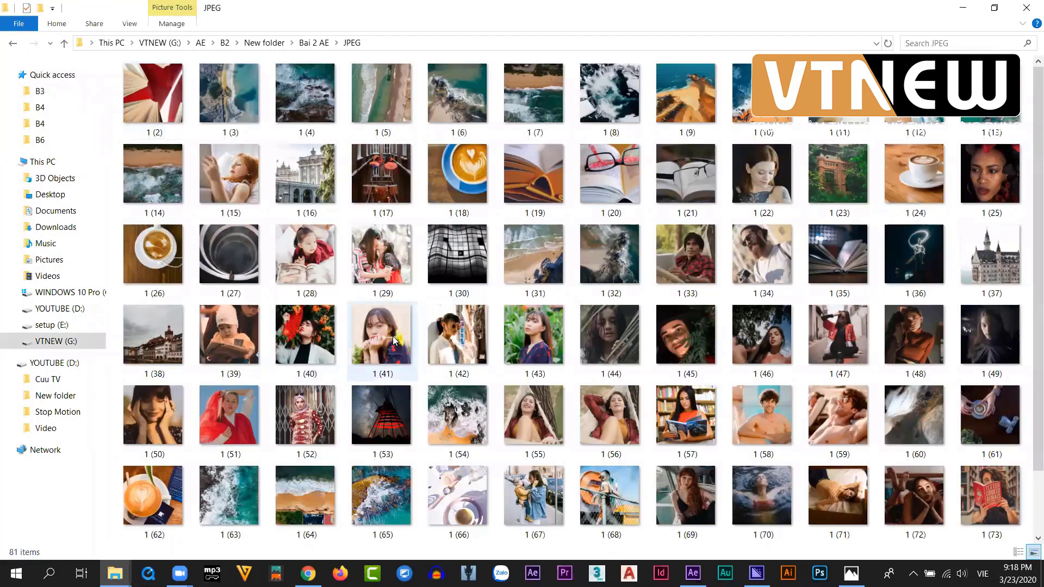
left_click_drag(236, 425, 79, 273)
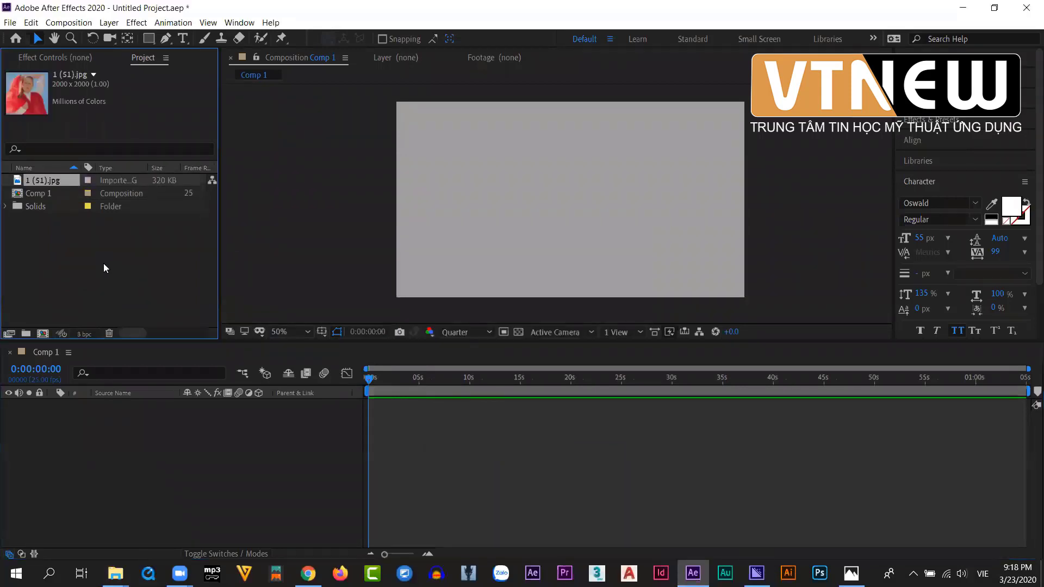
- Place 1 (51).jpg in Comp 1 and scale it down proportionally to fit well inside the frame
left_click_drag(45, 182, 533, 239)
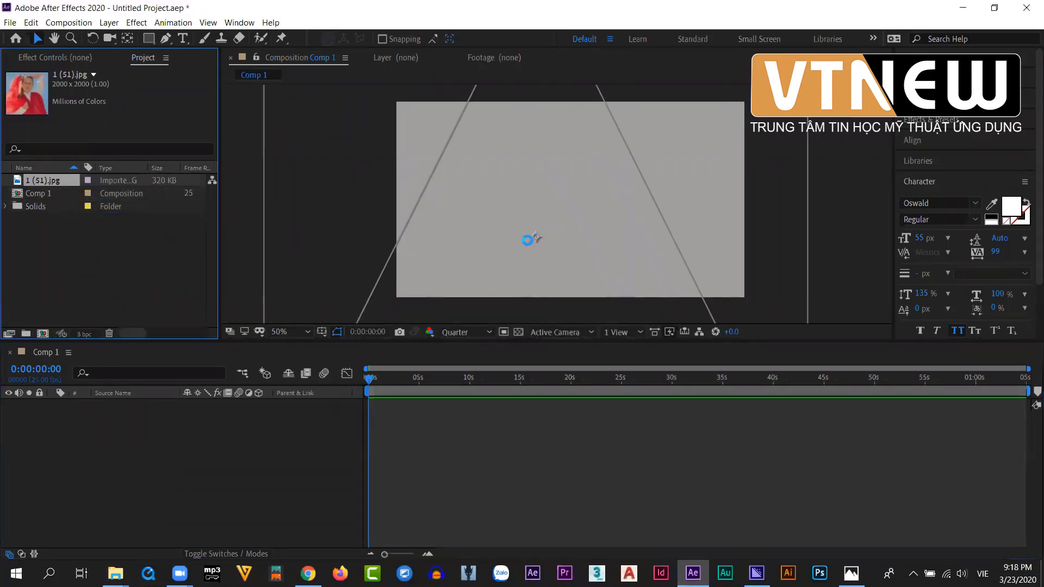
scroll(527, 240, "down", 6)
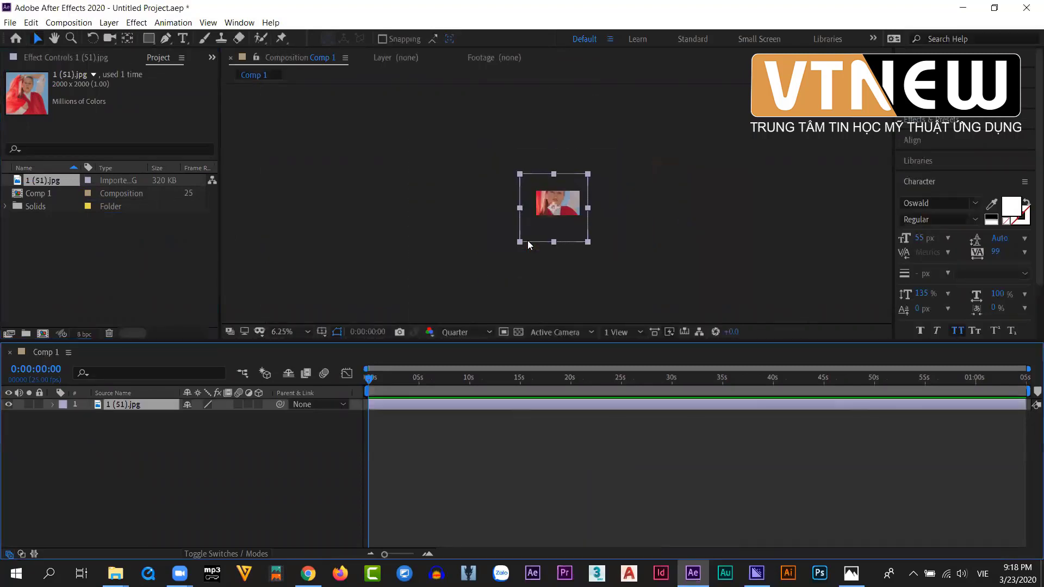
scroll(561, 228, "up", 4)
scroll(580, 242, "down", 2)
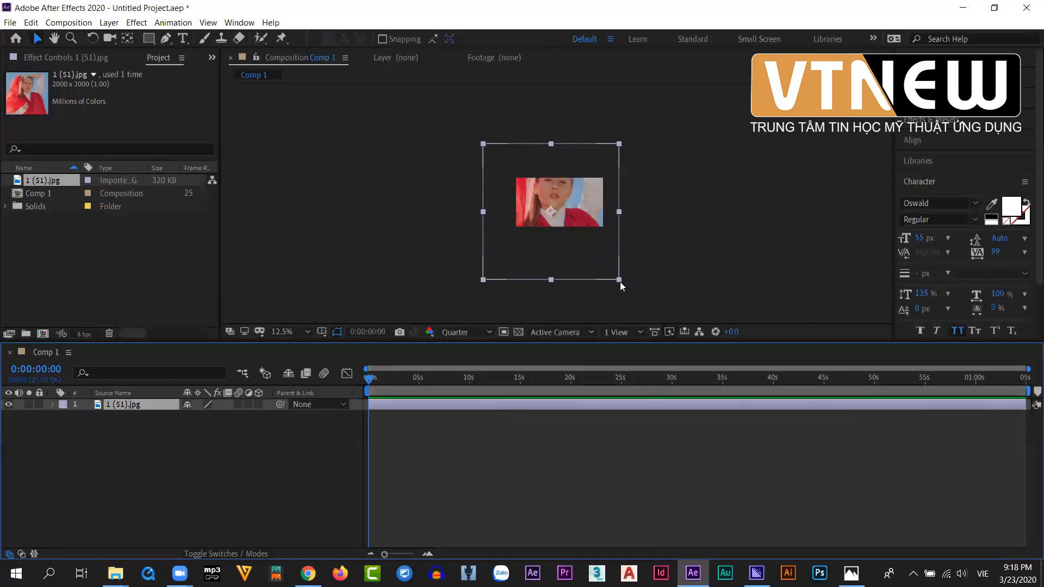
left_click_drag(620, 286, 595, 247)
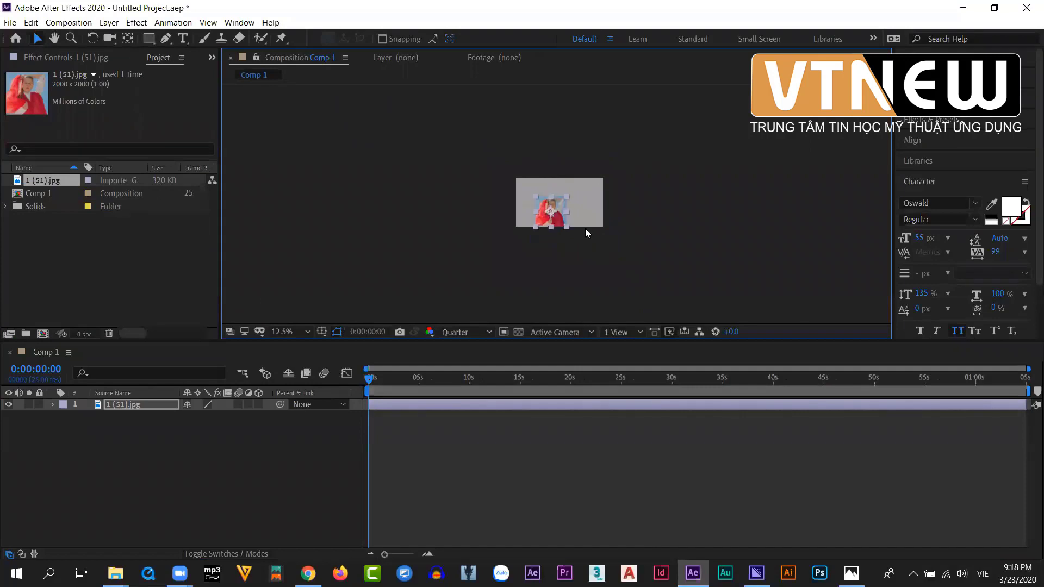
scroll(541, 217, "up", 2)
scroll(541, 216, "up", 1)
left_click_drag(477, 182, 510, 182)
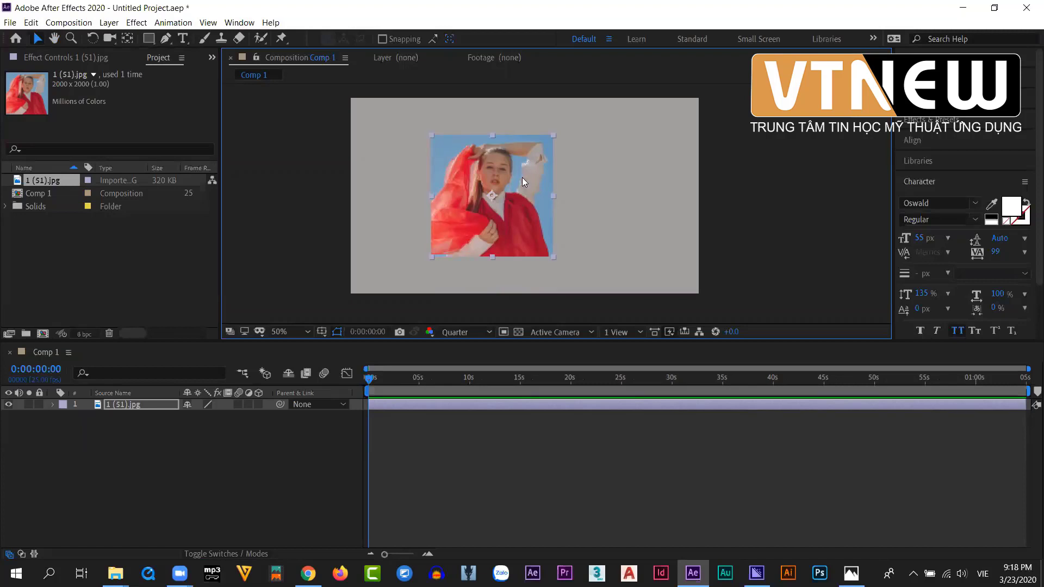
left_click(625, 207)
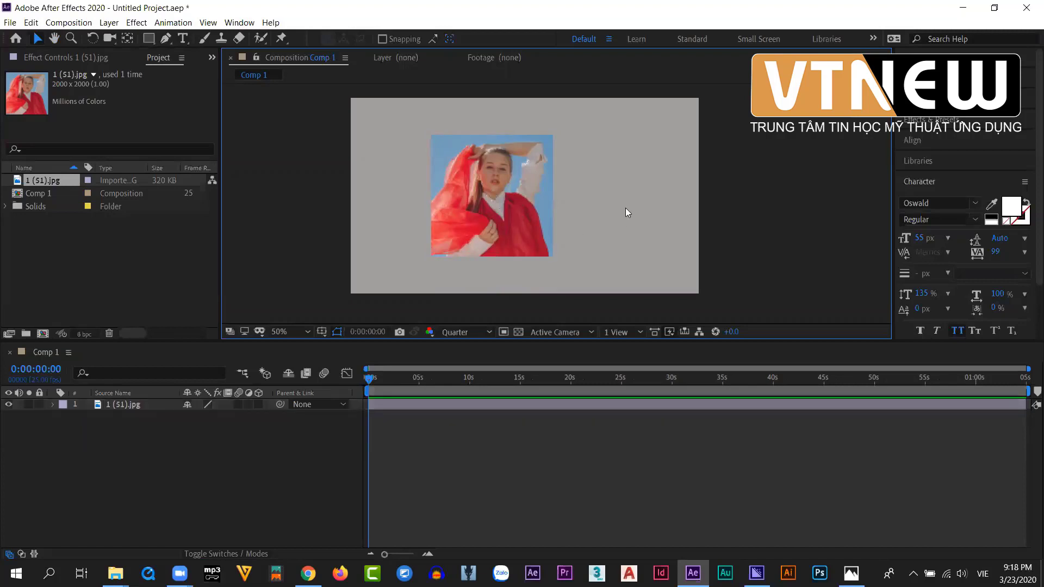
- Move the photo layer's anchor point exactly onto the image's lower-left corner
left_click(517, 201)
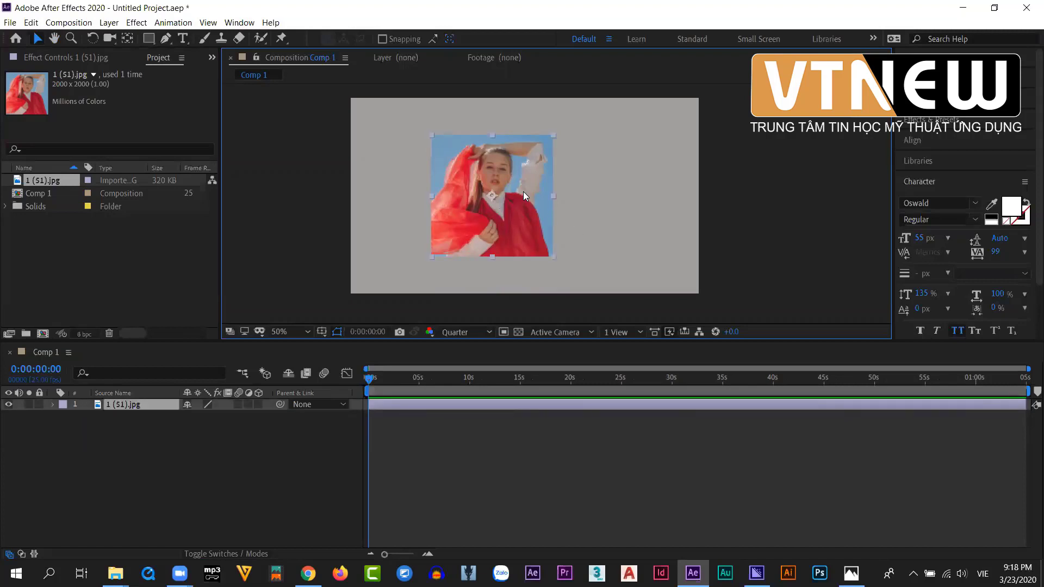
key("h")
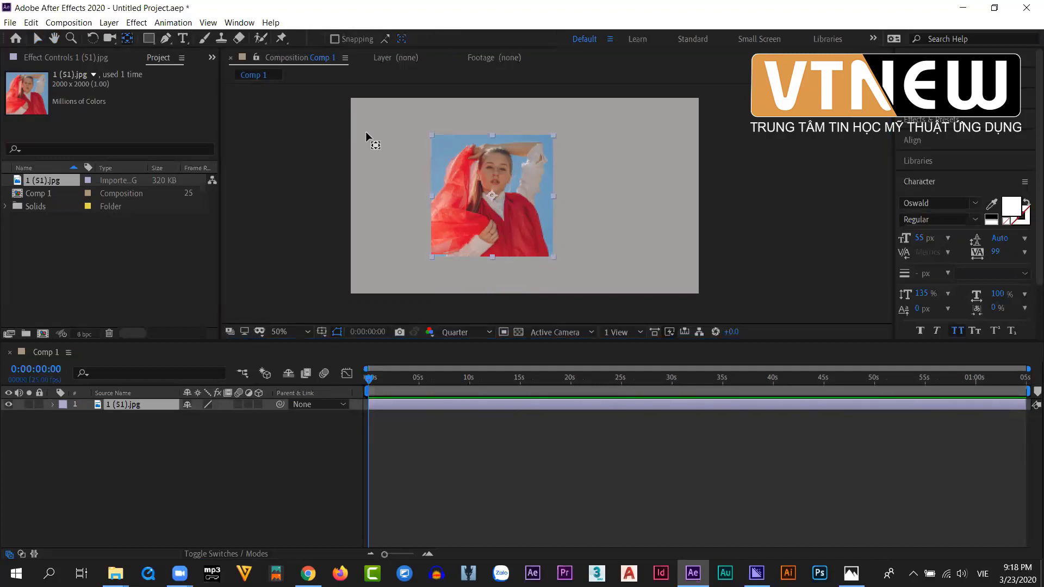
left_click_drag(488, 185, 452, 264)
scroll(507, 172, "up", 2)
scroll(451, 266, "up", 7)
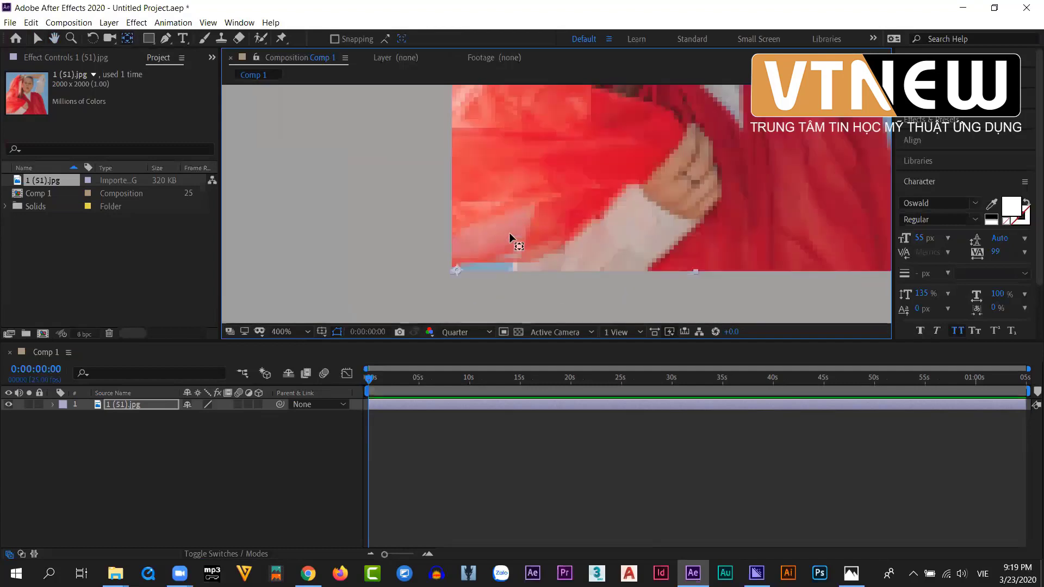
left_click_drag(468, 210, 541, 268)
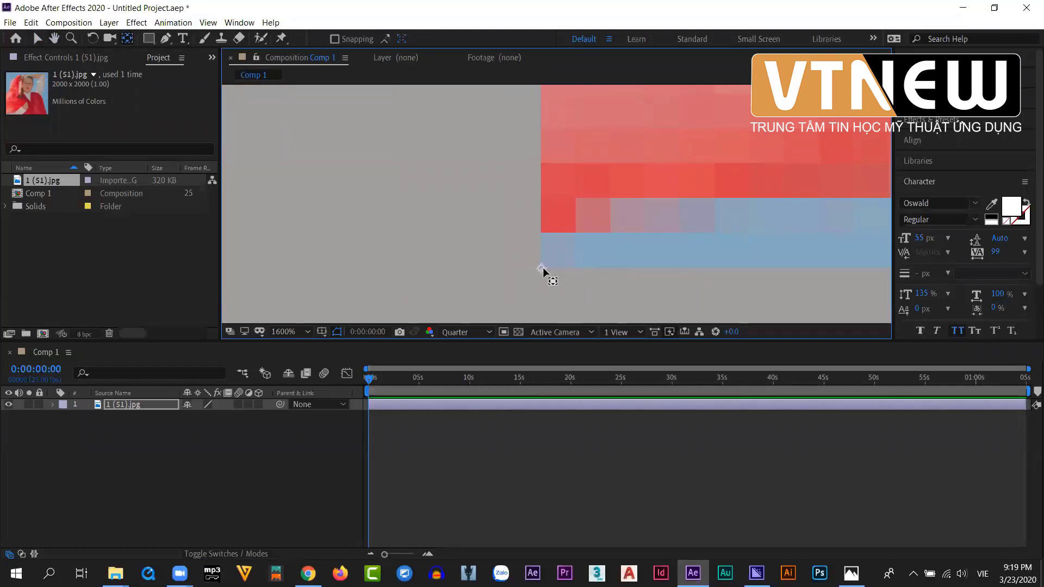
- Make the photo layer a 3D layer and check its axis handles at the anchor point, leaving the layer selected
left_click(259, 405)
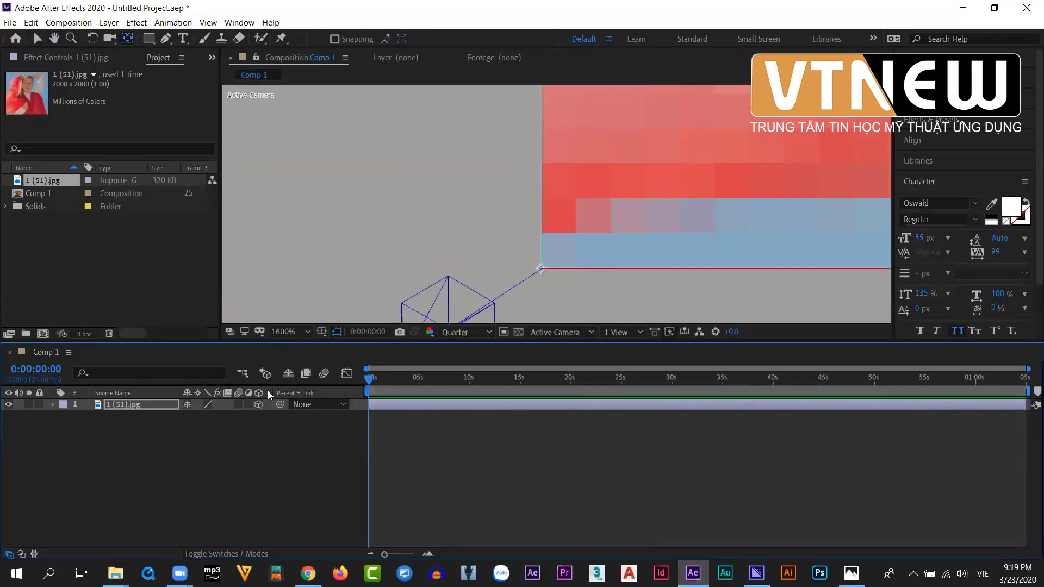
scroll(559, 220, "down", 8)
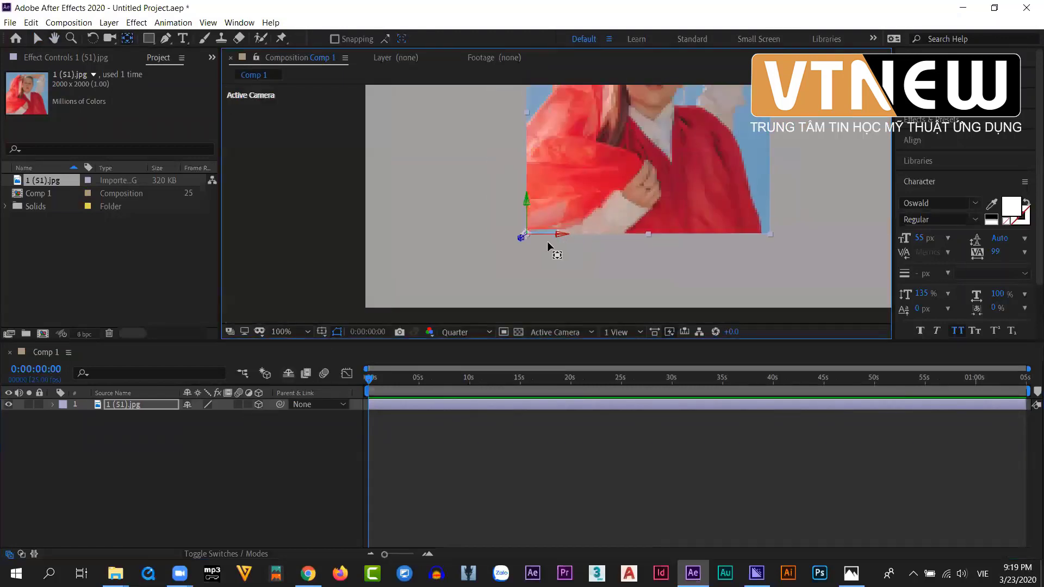
scroll(542, 239, "up", 6)
scroll(498, 256, "down", 2)
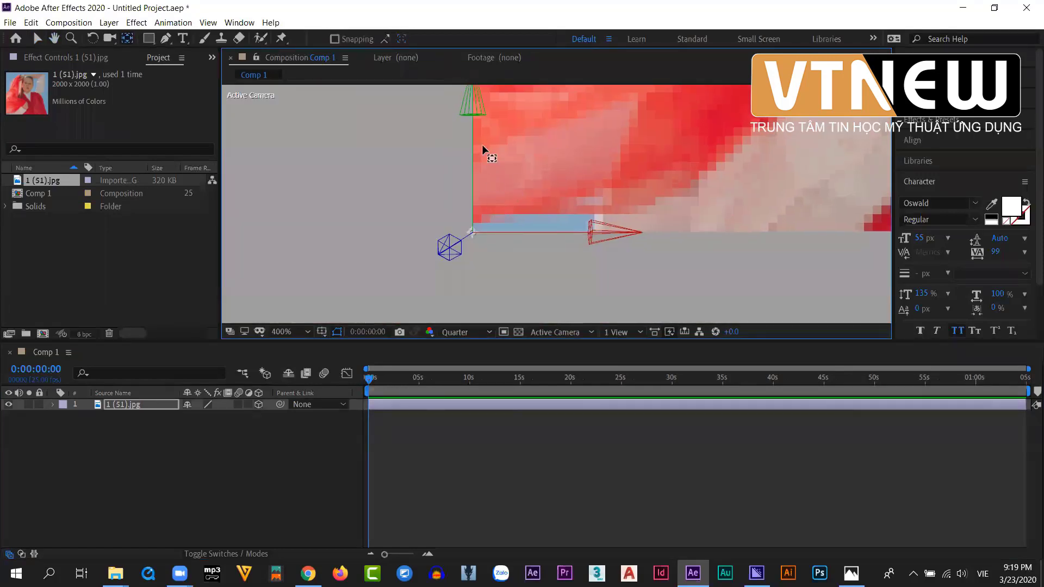
scroll(473, 219, "down", 2)
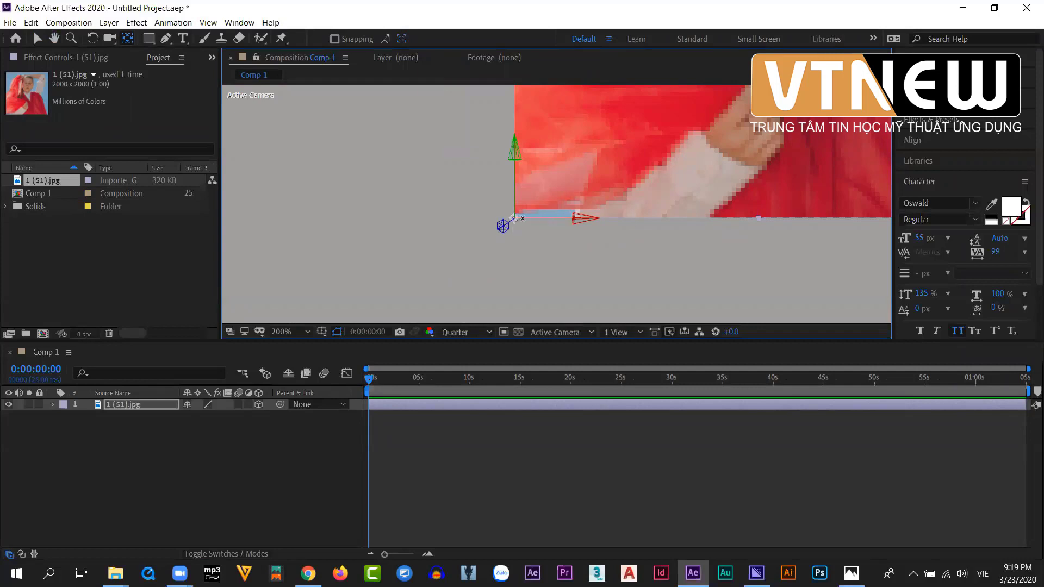
scroll(581, 225, "down", 4)
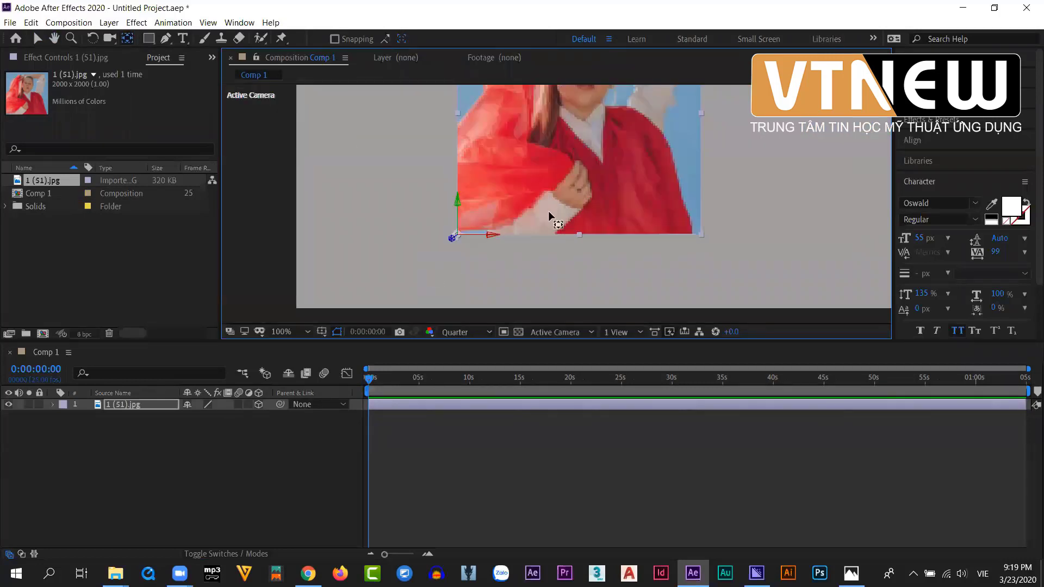
left_click(179, 426)
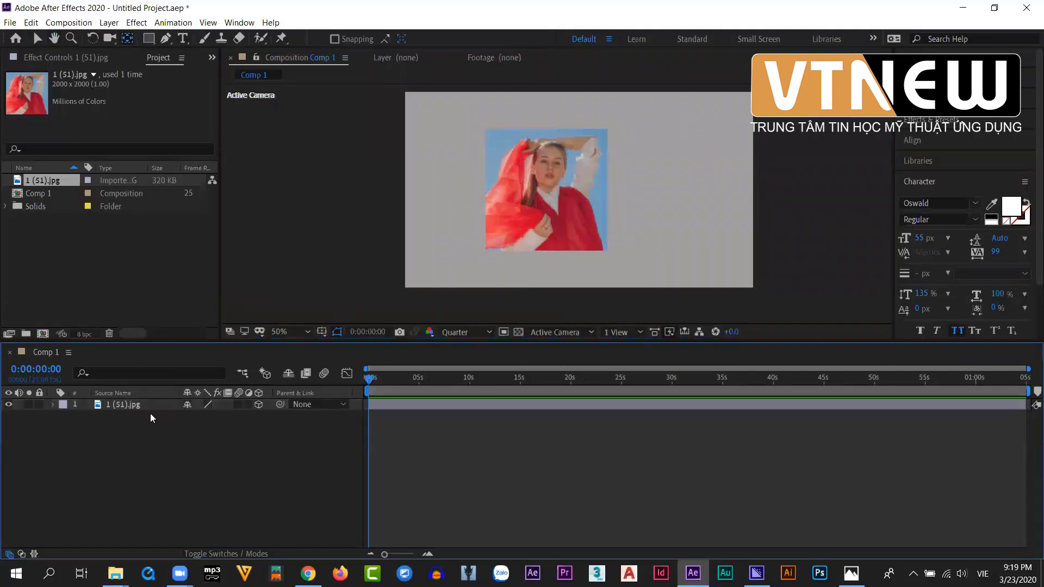
left_click(148, 405)
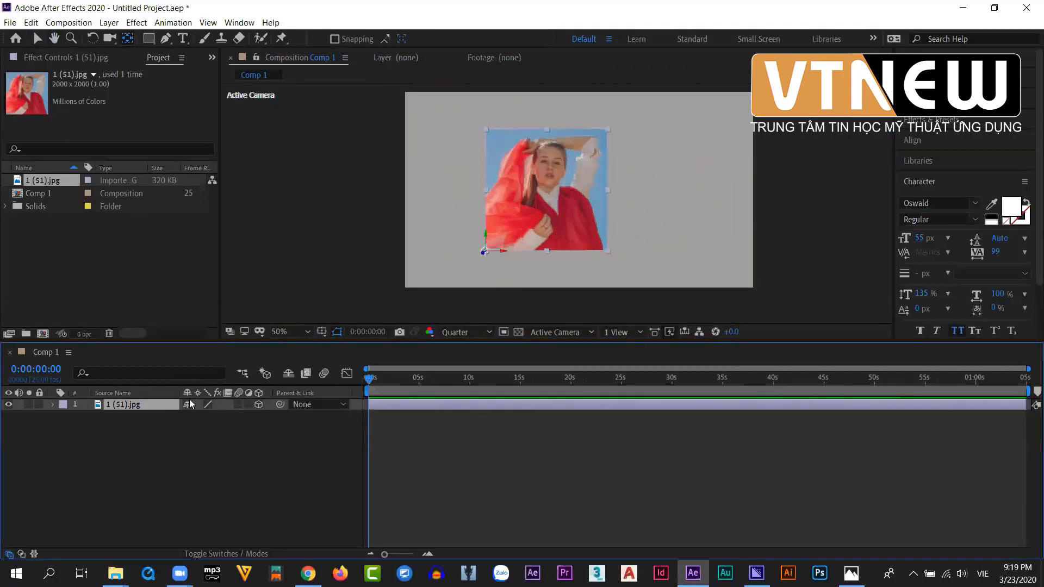
- Duplicate the photo layer and set the copy's X Rotation to -90°
key("ctrl+d")
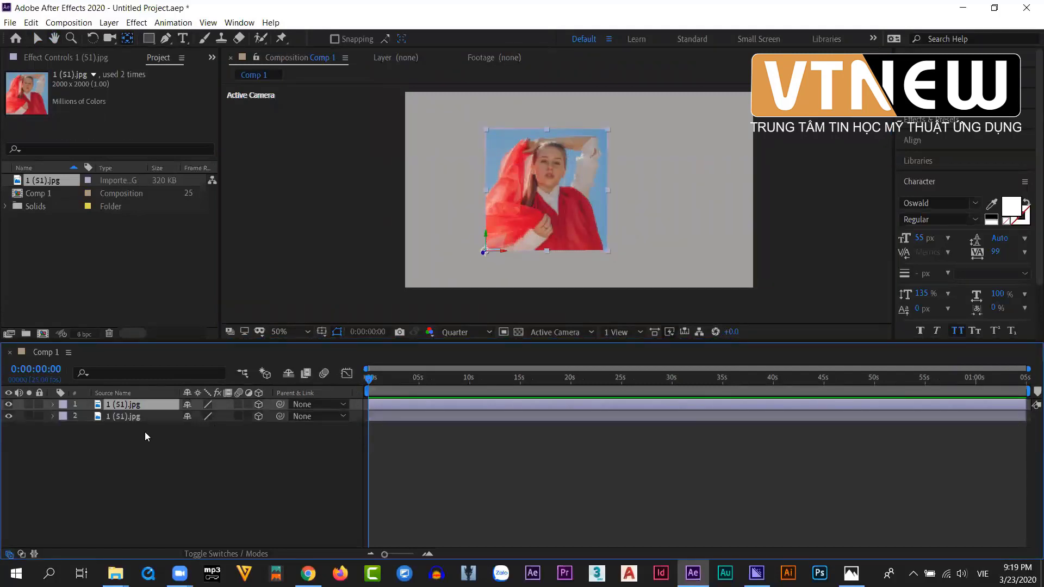
key("r")
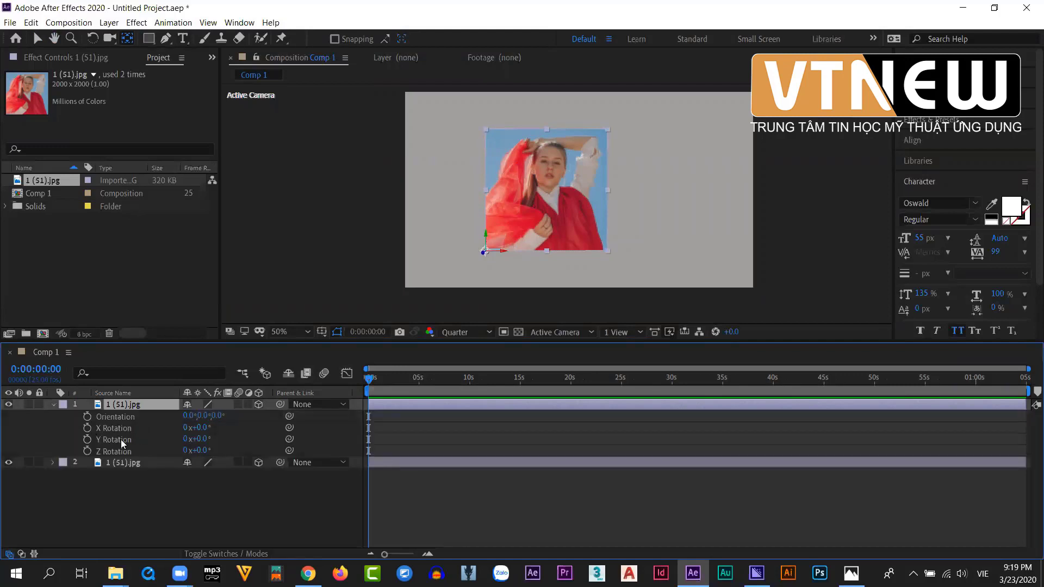
left_click(201, 431)
left_click_drag(201, 431, 261, 430)
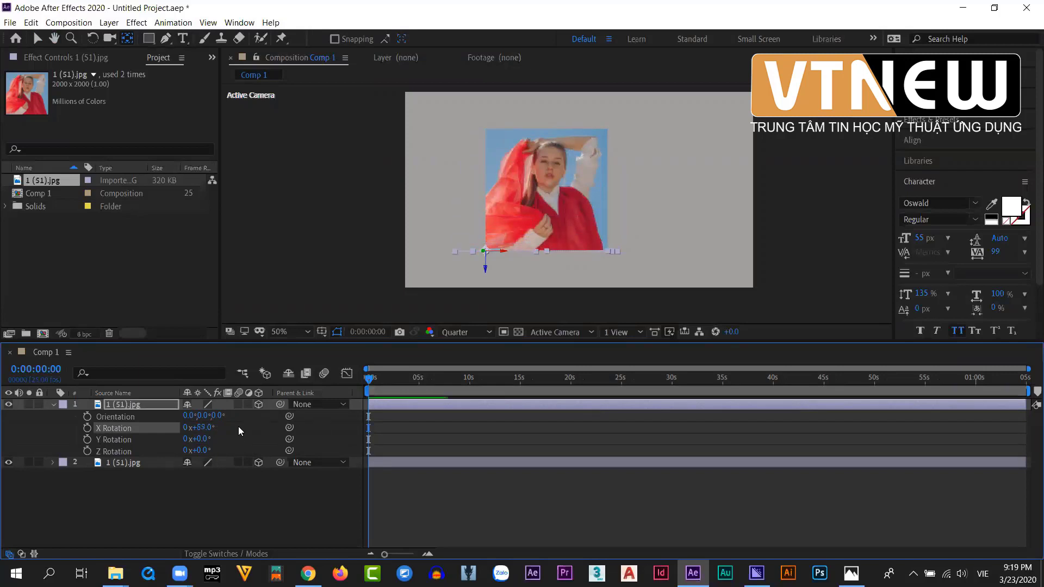
left_click_drag(240, 428, 199, 427)
left_click(200, 427)
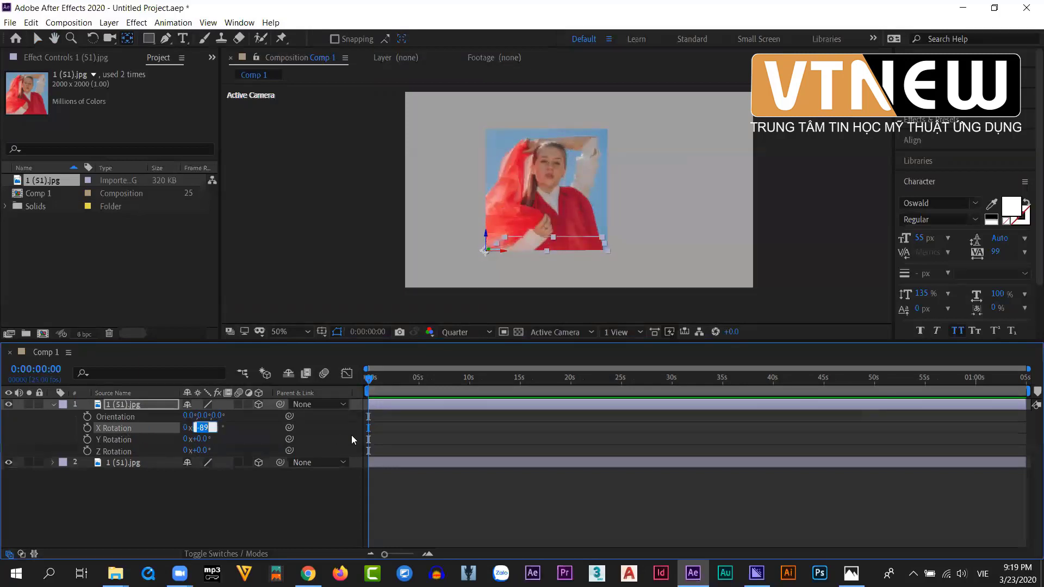
type("-90")
key("Return")
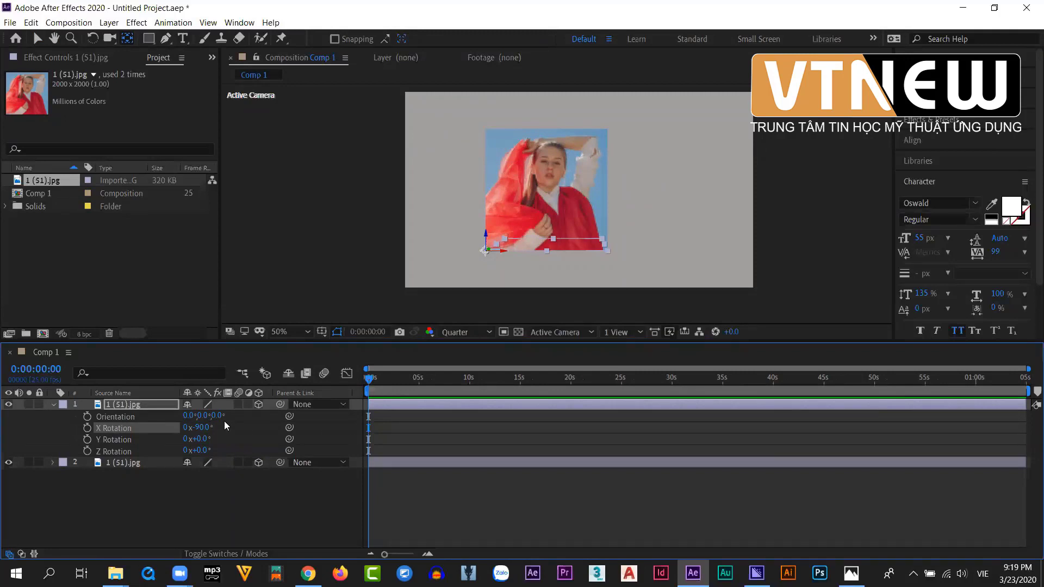
left_click(237, 523)
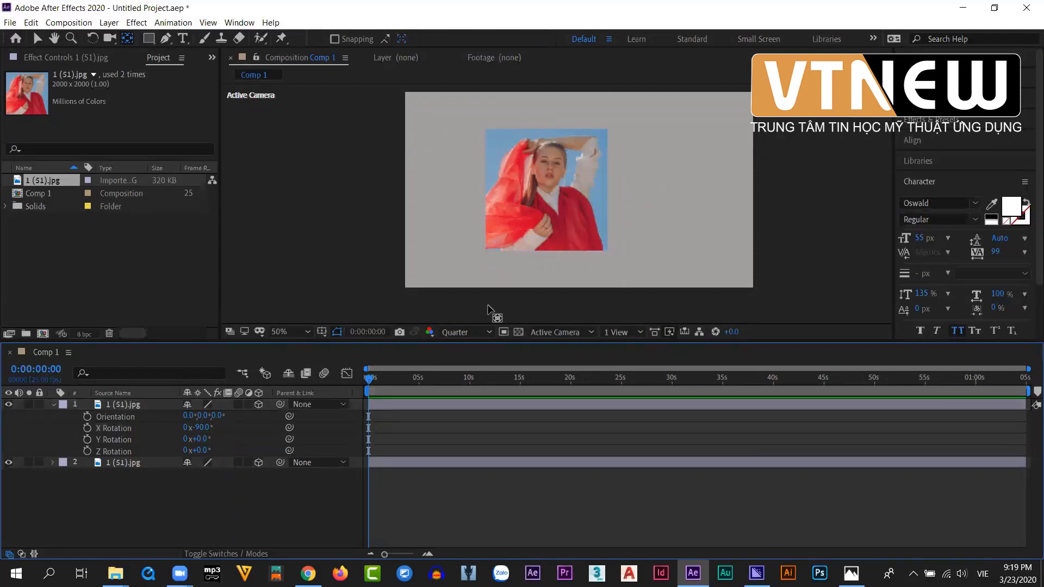
- Duplicate the rotated photo layer and move the copy up along its Z axis to the photo's upper edge
left_click(137, 404)
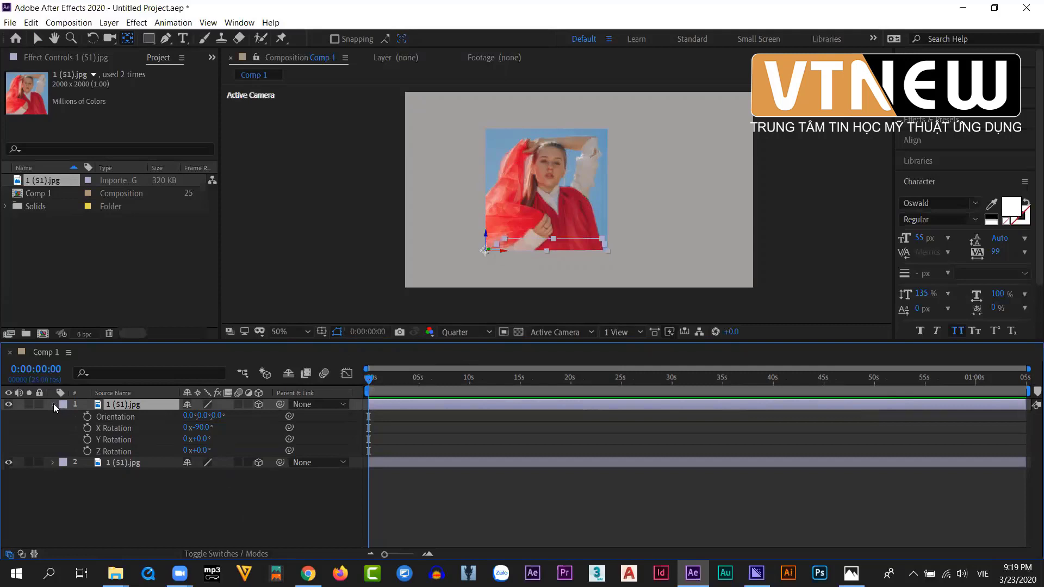
left_click(53, 404)
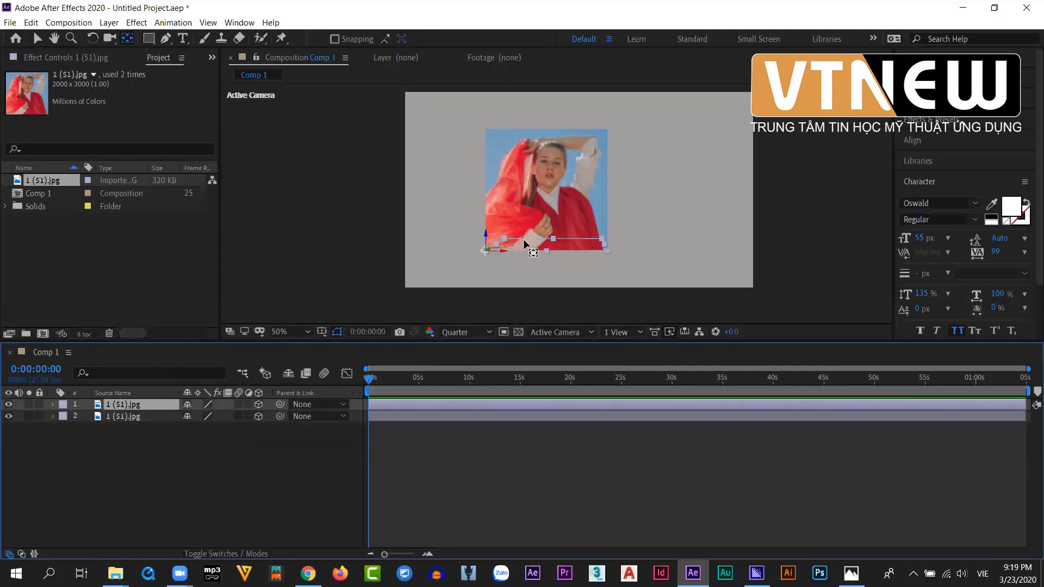
key("ctrl+d")
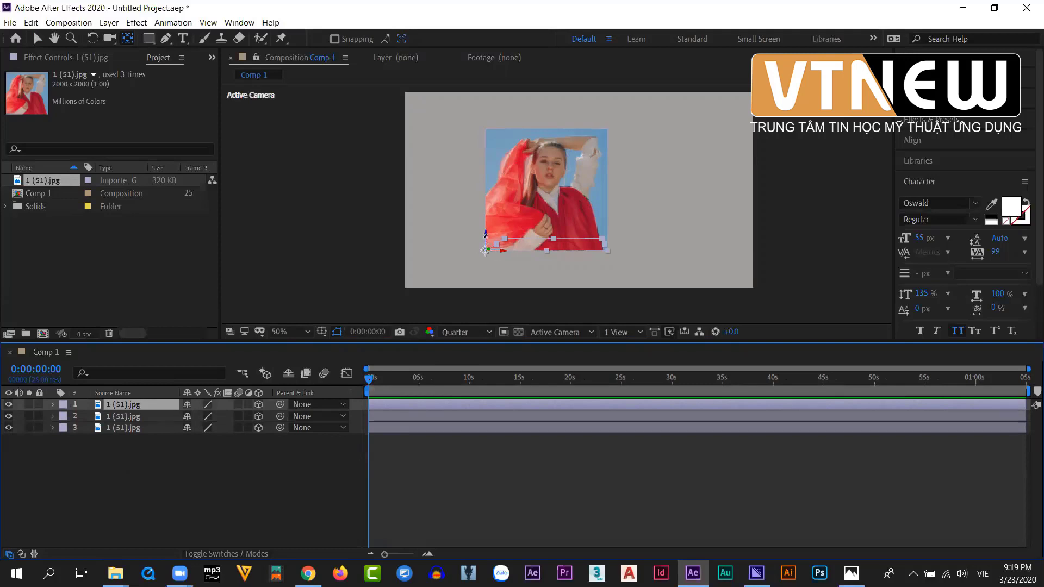
left_click_drag(485, 250, 485, 232)
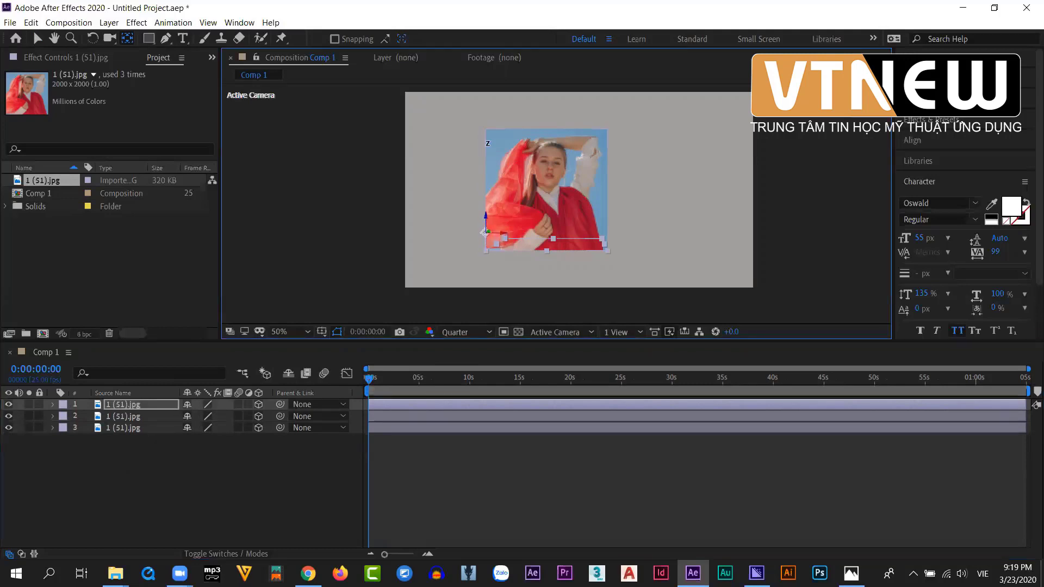
key("v")
left_click_drag(537, 171, 562, 197)
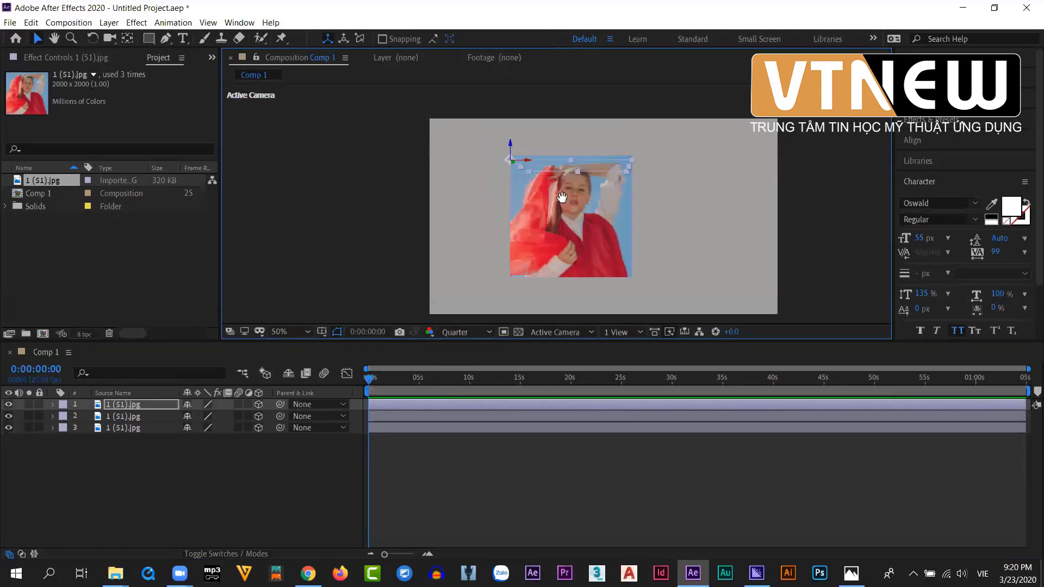
- In the Front view, align the raised copy exactly with the upper edge of the original photo
key("F10")
scroll(562, 196, "up", 6)
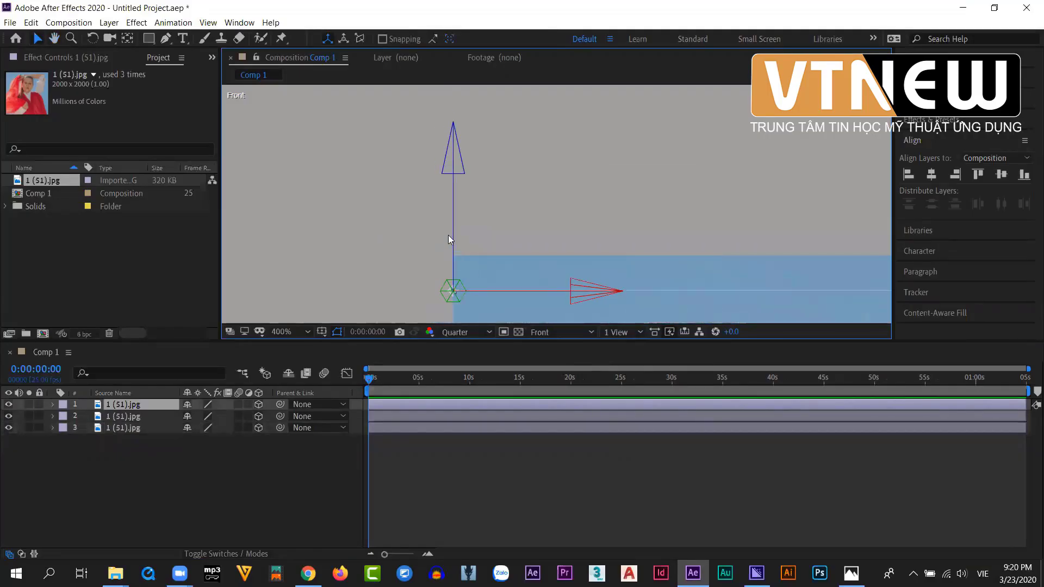
left_click_drag(453, 232, 454, 196)
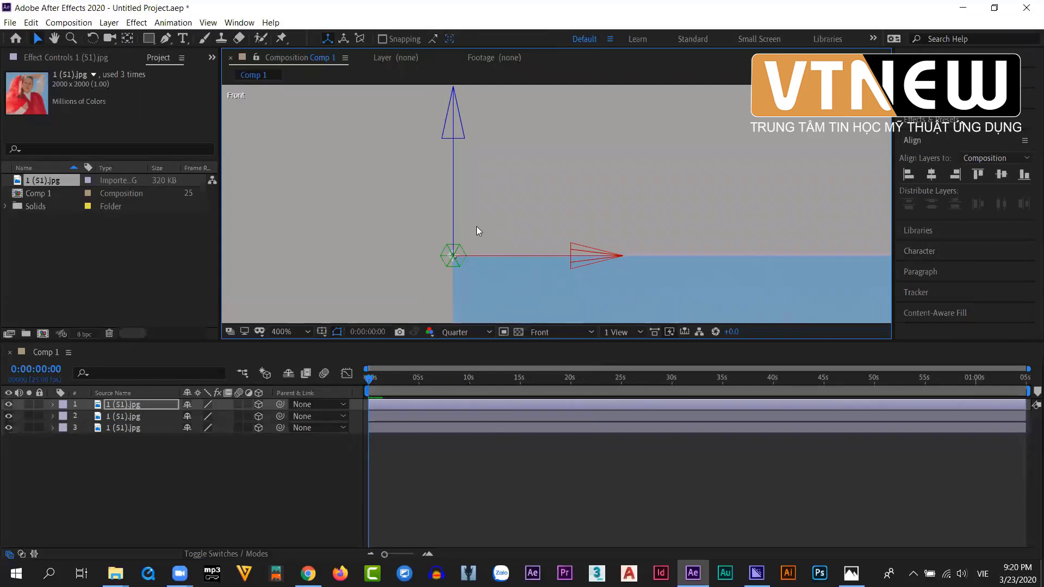
scroll(481, 233, "down", 8)
scroll(552, 248, "up", 3)
scroll(489, 261, "down", 3)
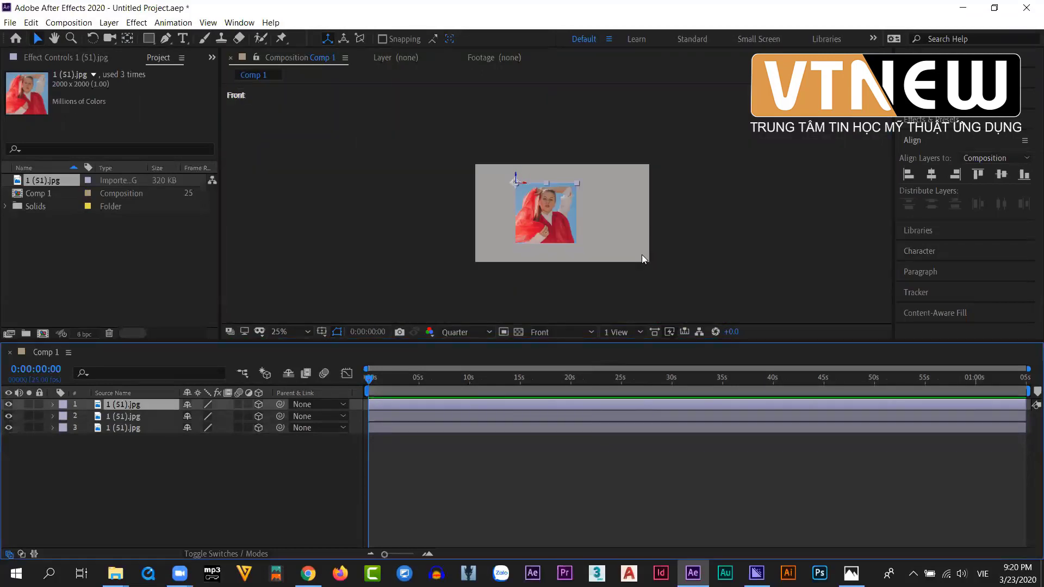
key("ctrl+d")
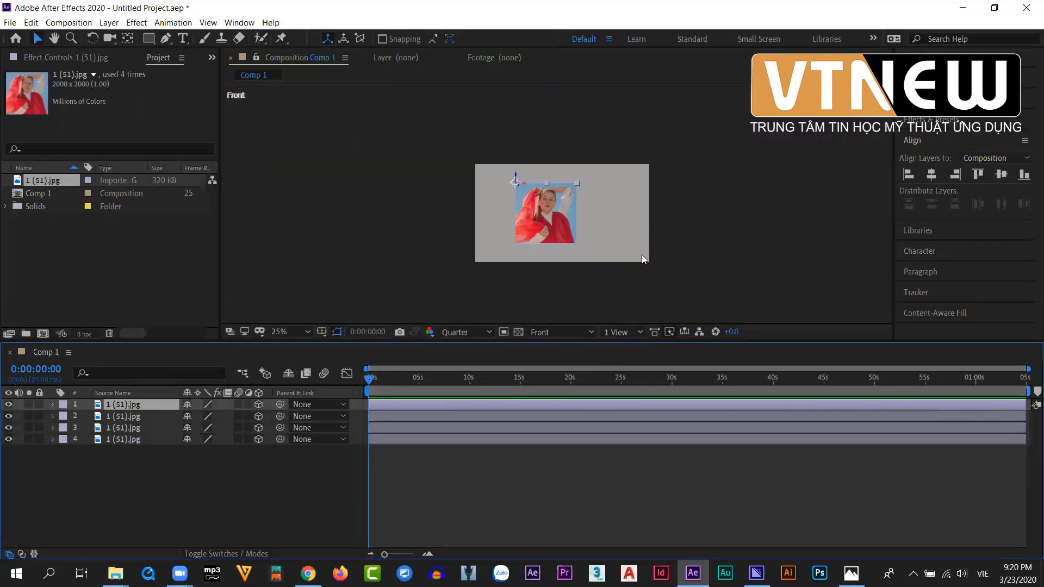
scroll(556, 225, "up", 4)
scroll(547, 184, "down", 2)
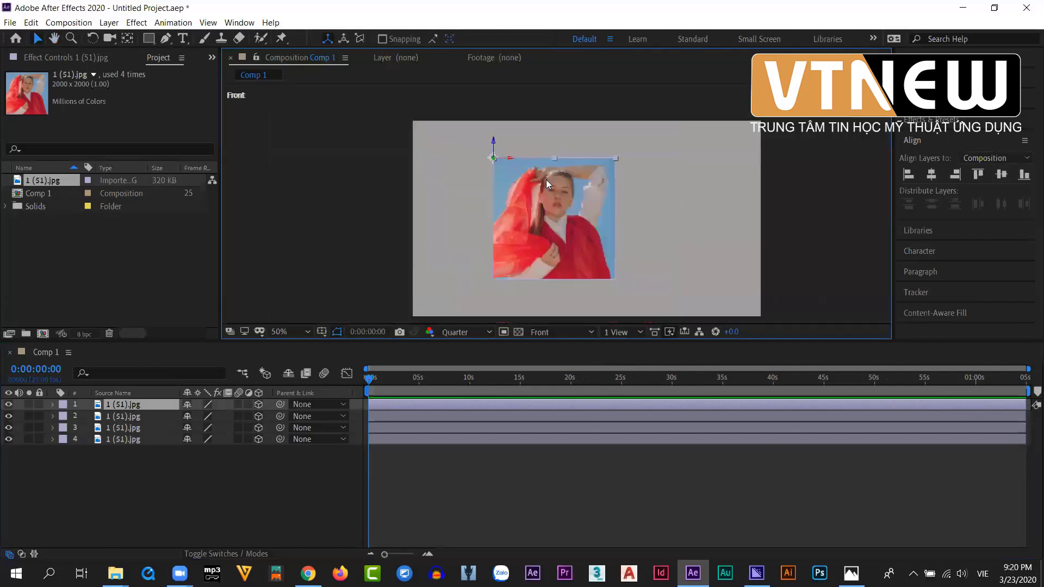
key("w")
key("ctrl+z")
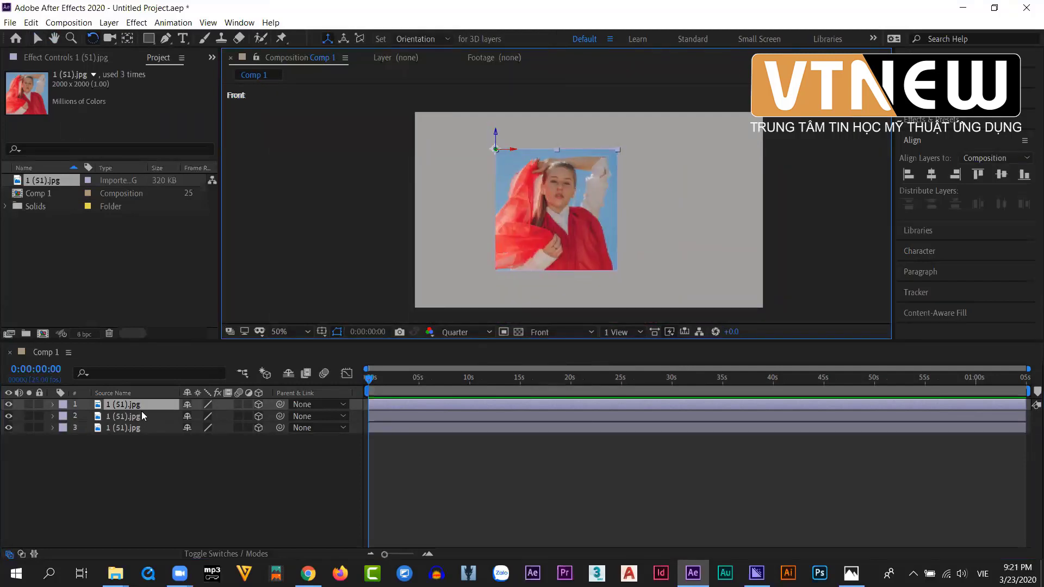
- Set the Y Rotation of the raised copy to -90° so it forms a side face, and collapse its properties
key("r")
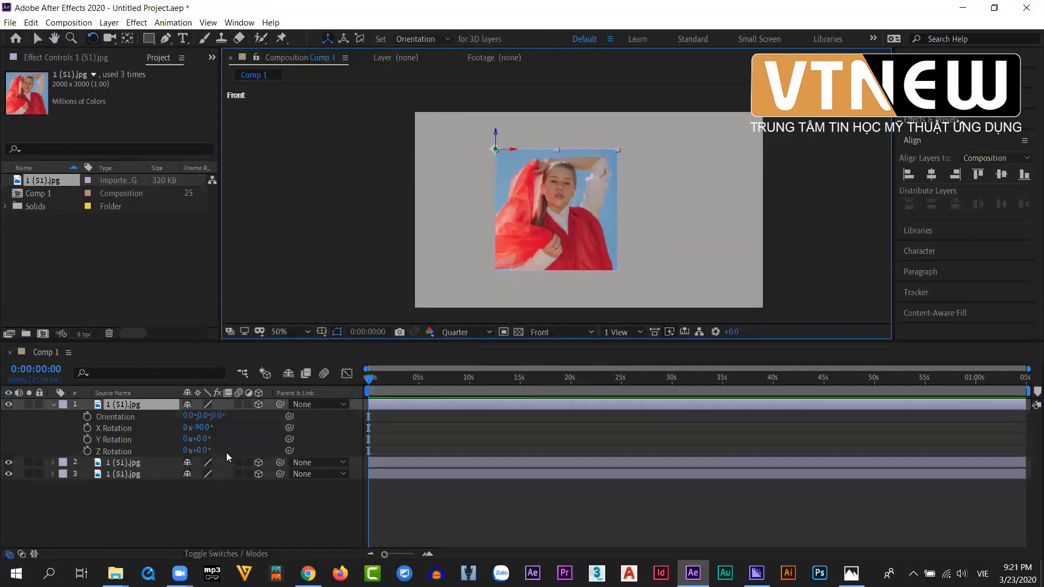
left_click_drag(206, 442, 156, 441)
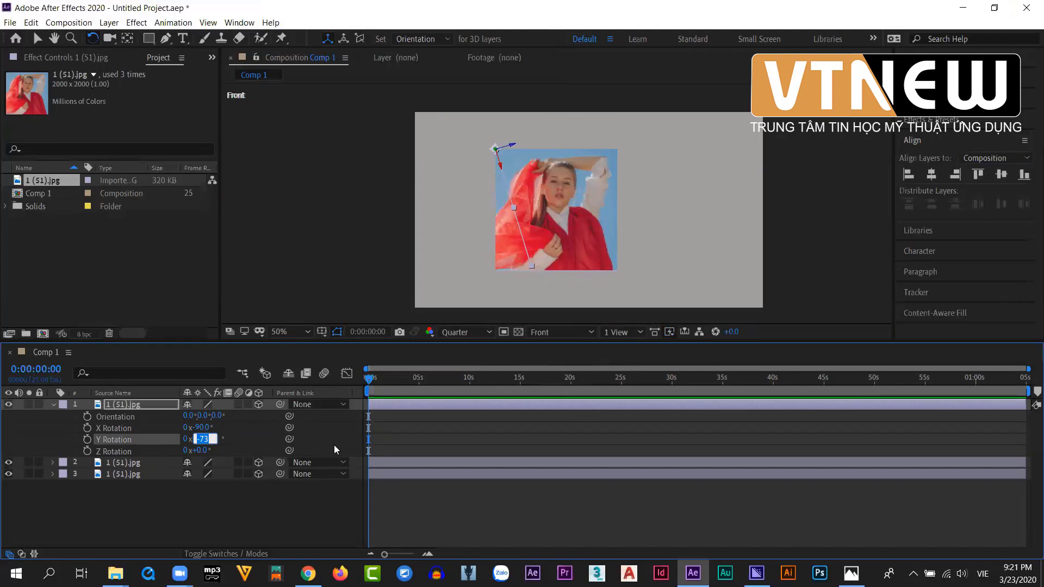
type("-90")
key("Return")
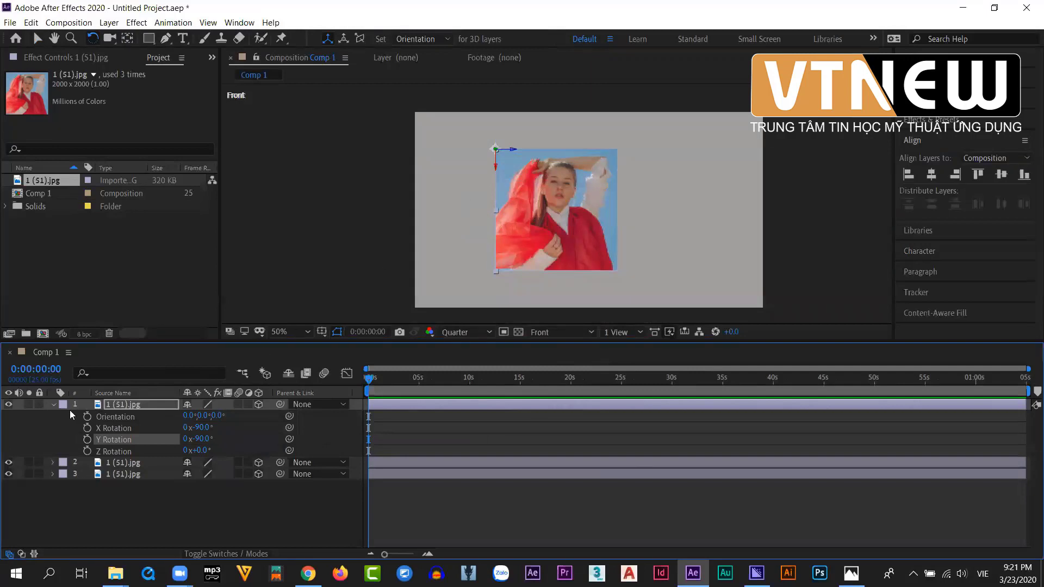
left_click(52, 405)
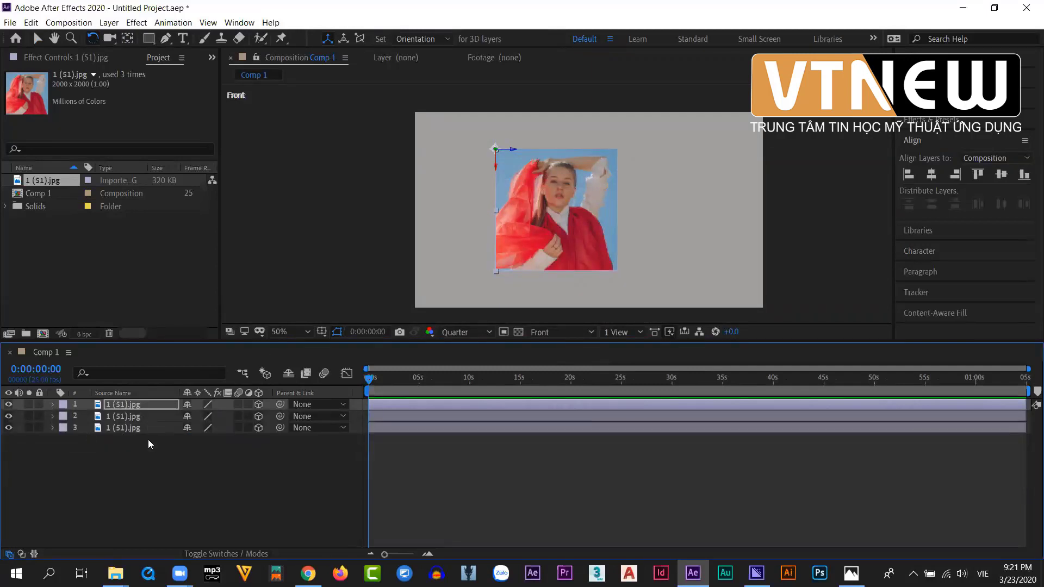
- Select each of the three photo layers in turn to check which cube face it forms
left_click(133, 506)
left_click(129, 405)
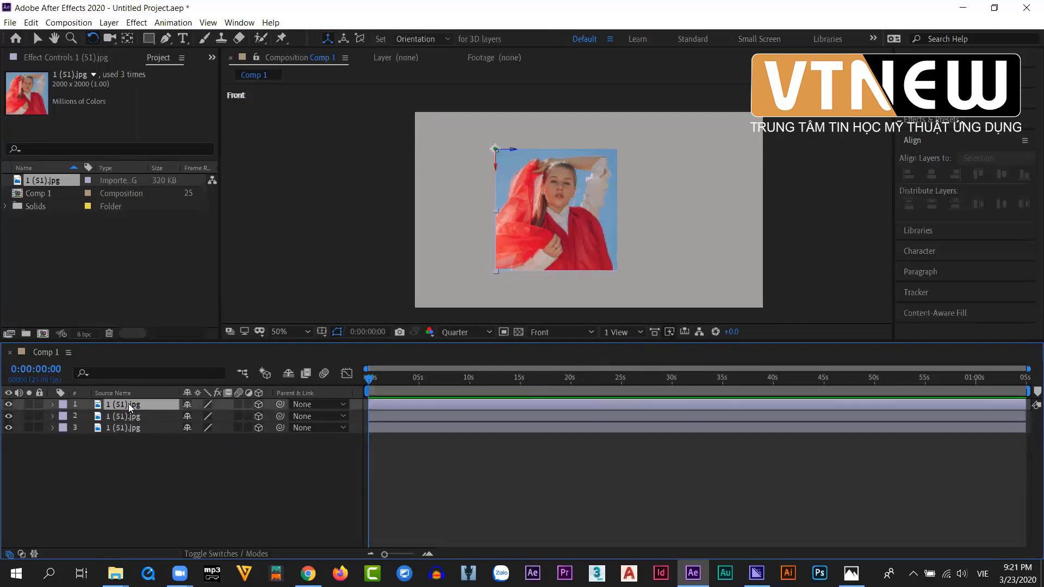
left_click(129, 417)
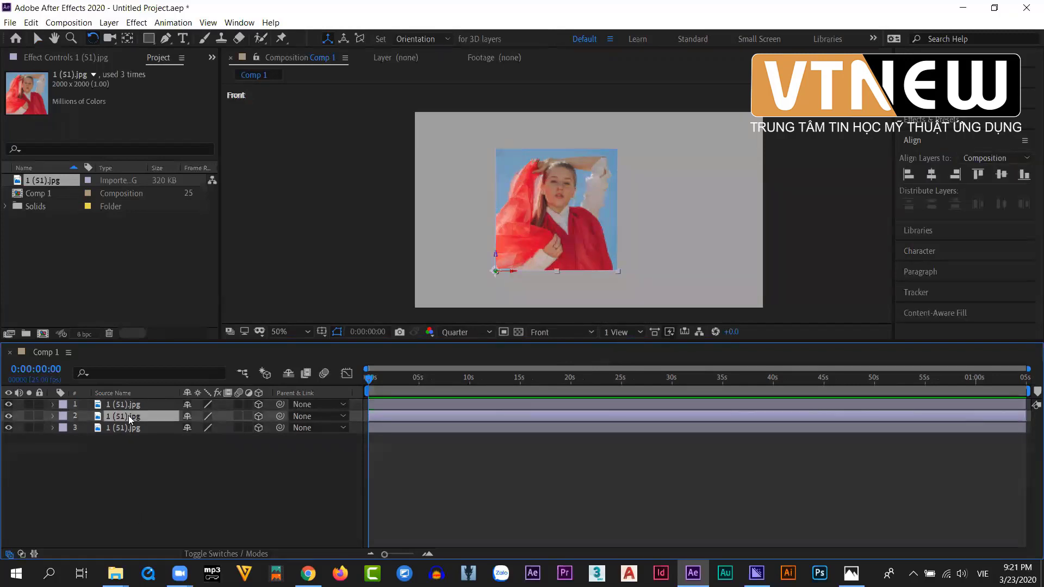
left_click(130, 430)
- Duplicate the side-face layer and set the copy's Y Rotation to 0°
left_click(130, 407)
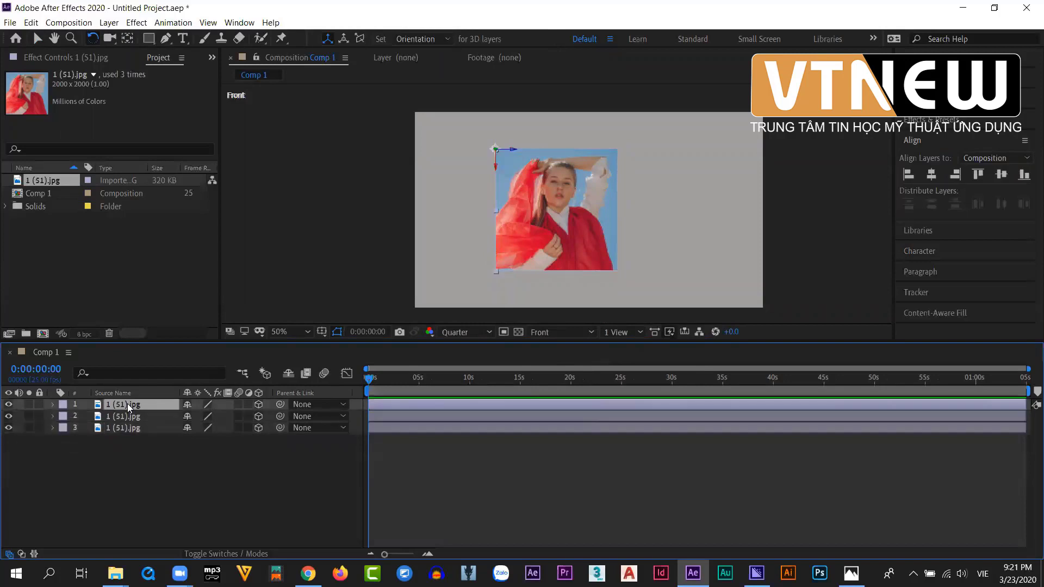
key("ctrl+d")
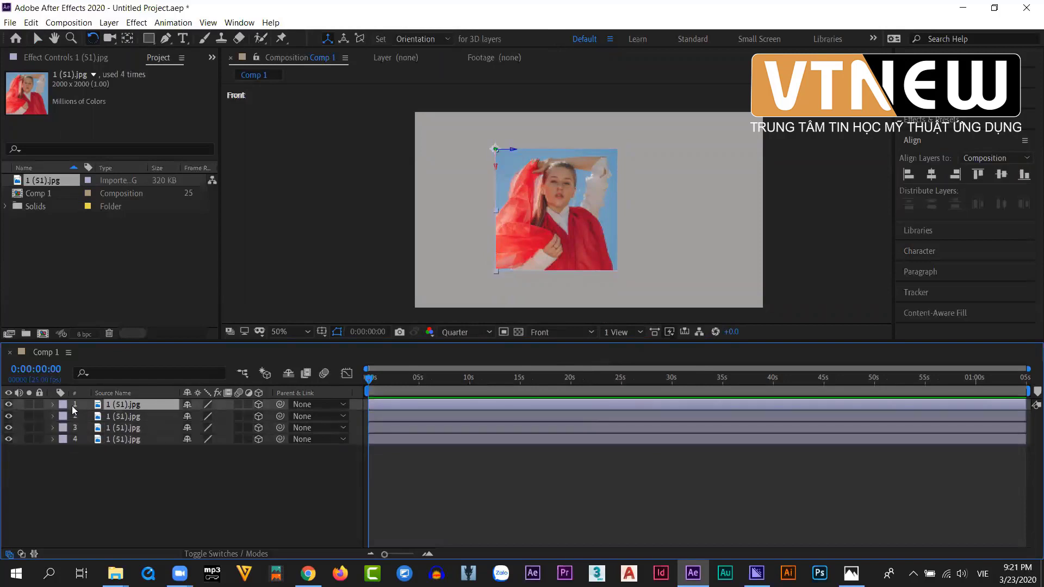
key("r")
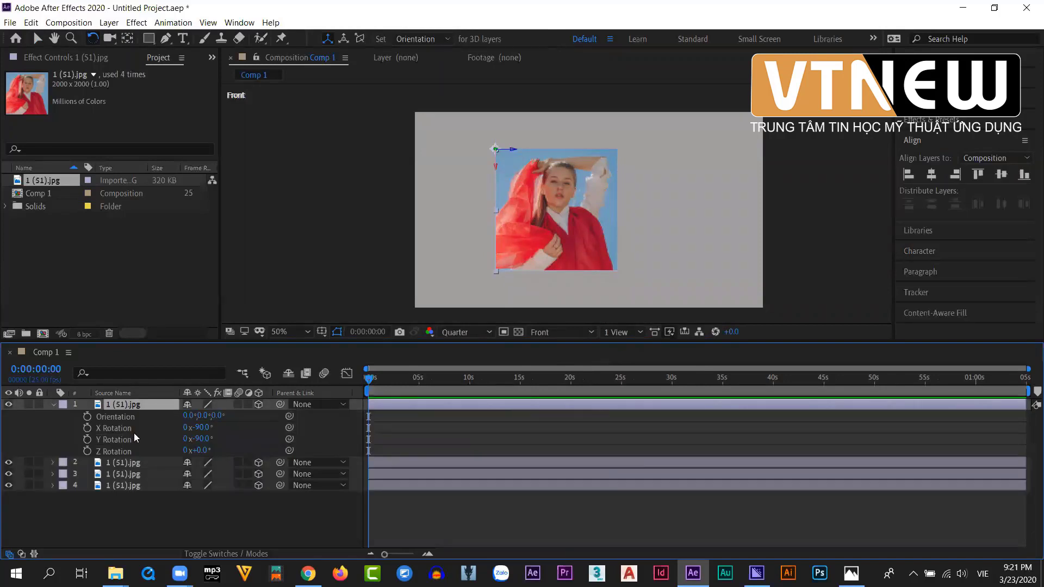
left_click(199, 439)
type("0")
key("Return")
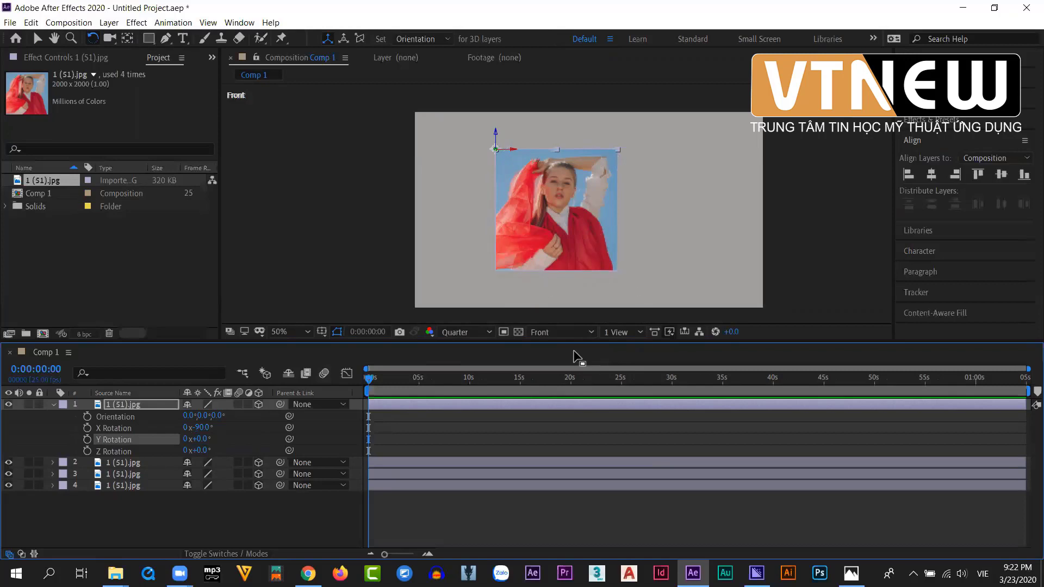
- Inspect the arrangement of the photo layers in the Top view and return to the Front view
left_click(572, 333)
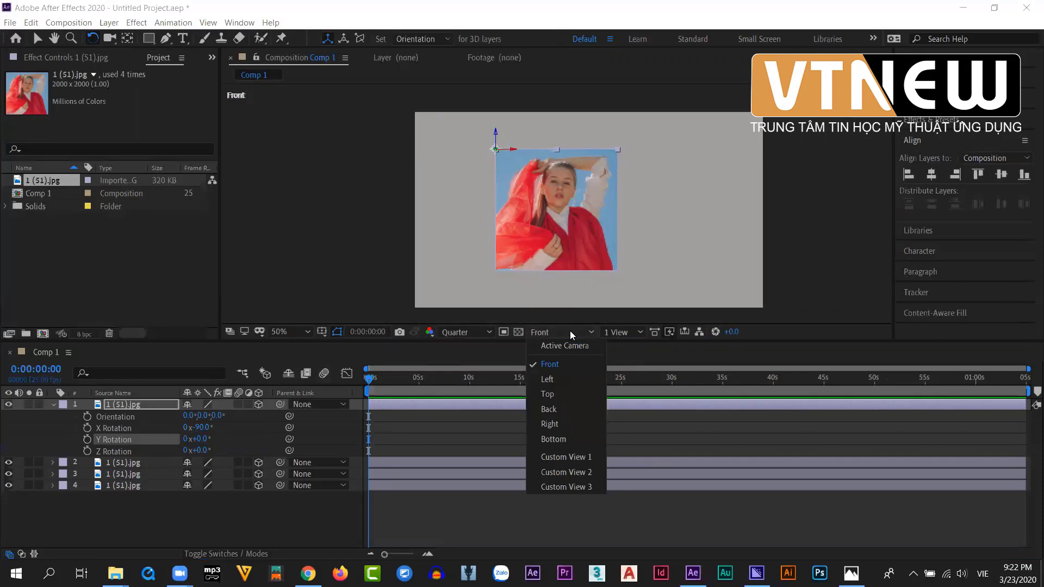
left_click(559, 394)
scroll(568, 271, "up", 3)
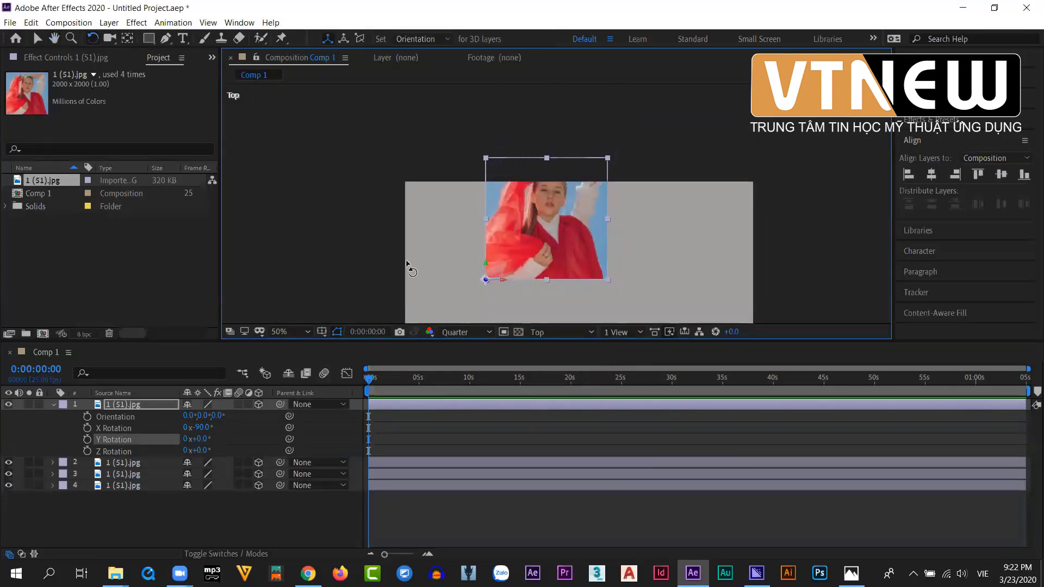
left_click(38, 38)
left_click(466, 273)
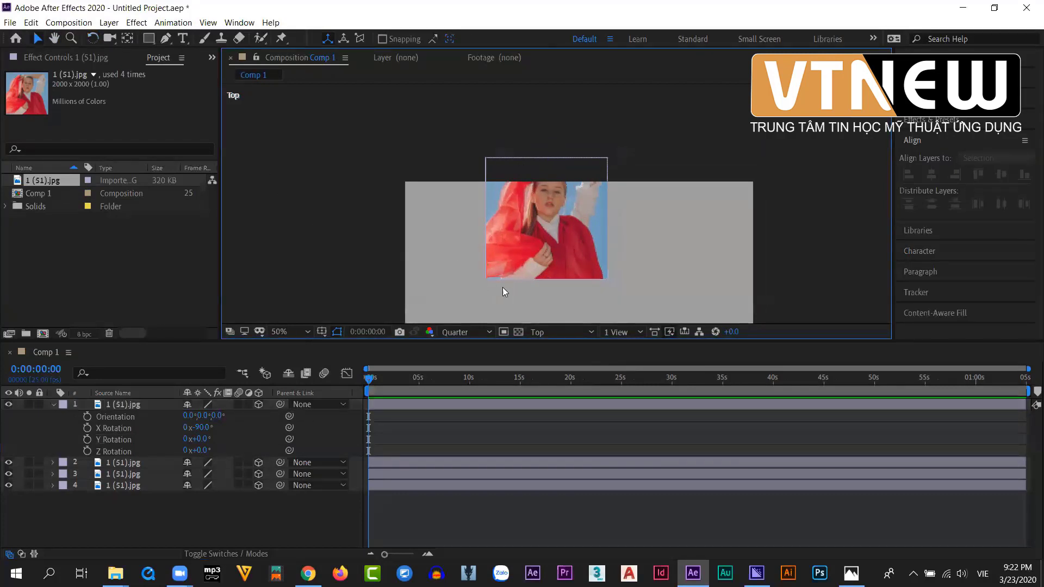
left_click(578, 333)
left_click(559, 367)
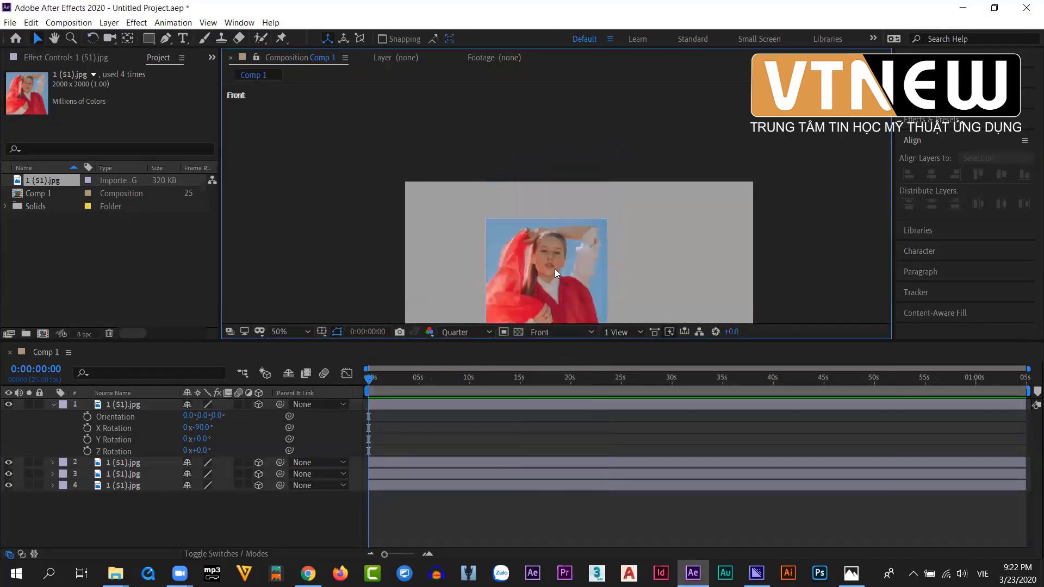
- Duplicate the front-face photo layer and, in the Top view, move the copy back along the Z axis to the cube's rear
left_click(555, 269)
left_click(578, 336)
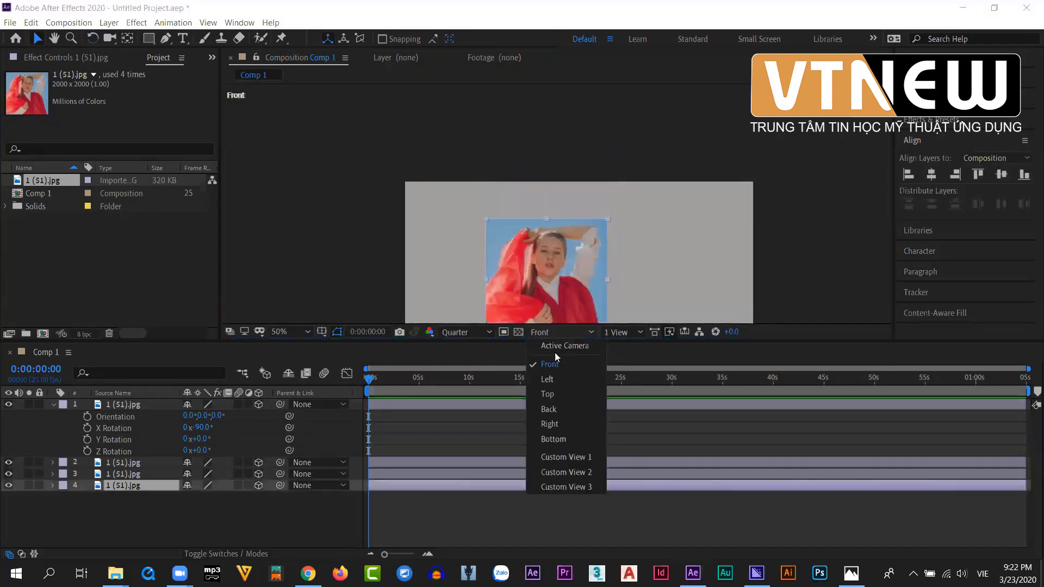
left_click(554, 395)
key("h")
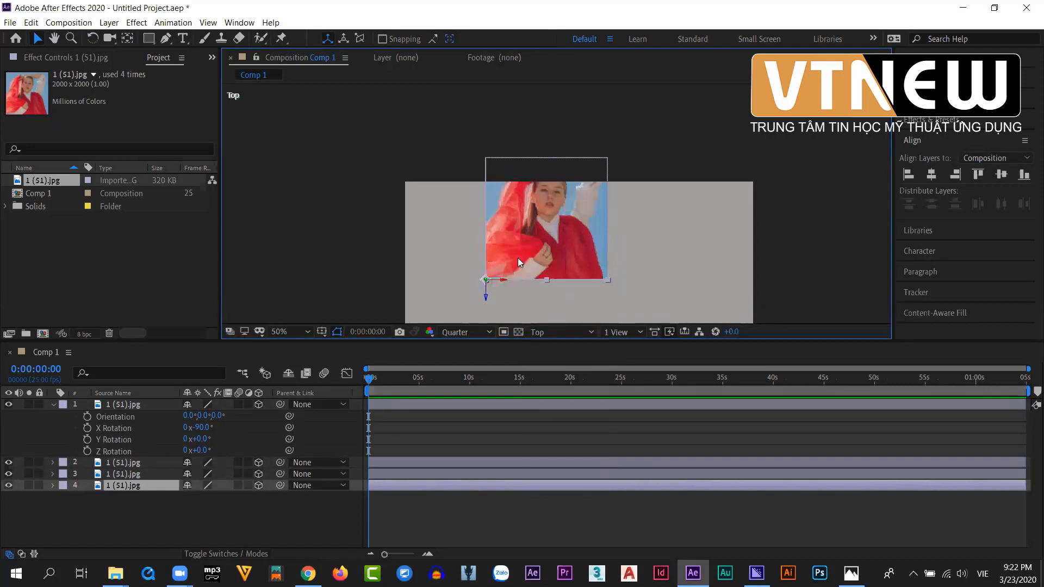
left_click_drag(518, 257, 511, 260)
key("v")
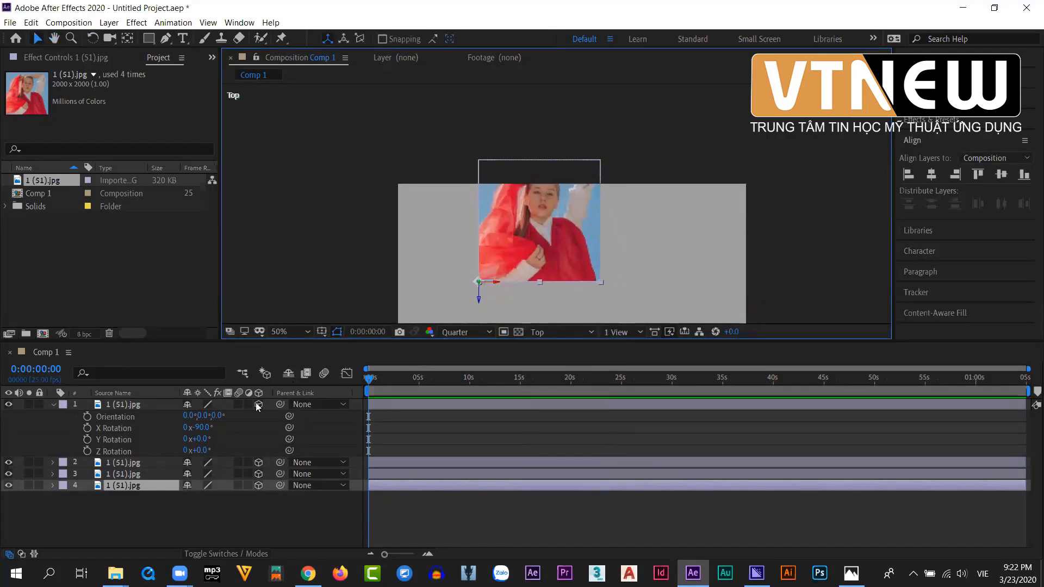
key("ctrl+d")
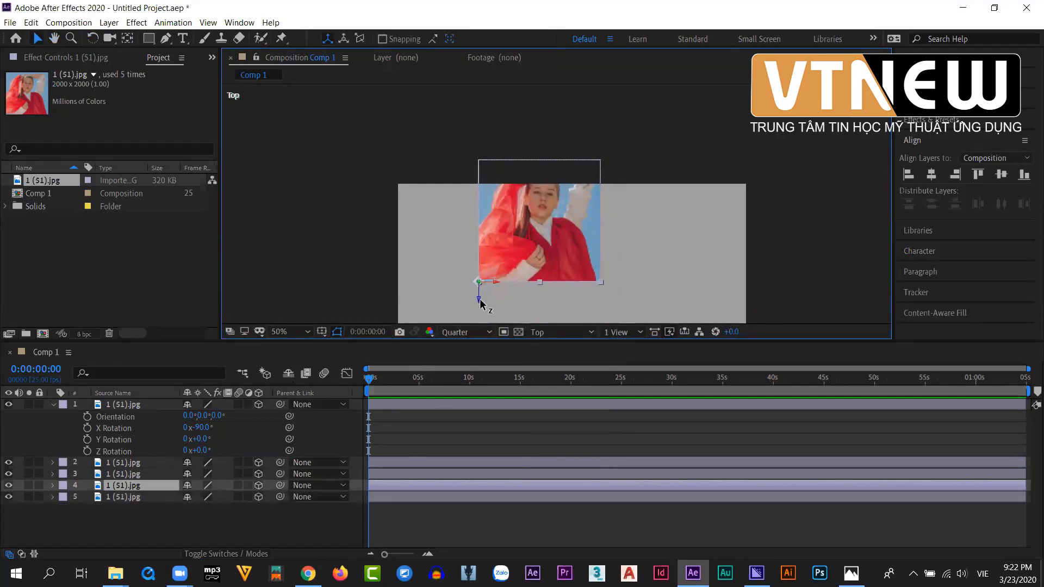
left_click_drag(479, 298, 488, 212)
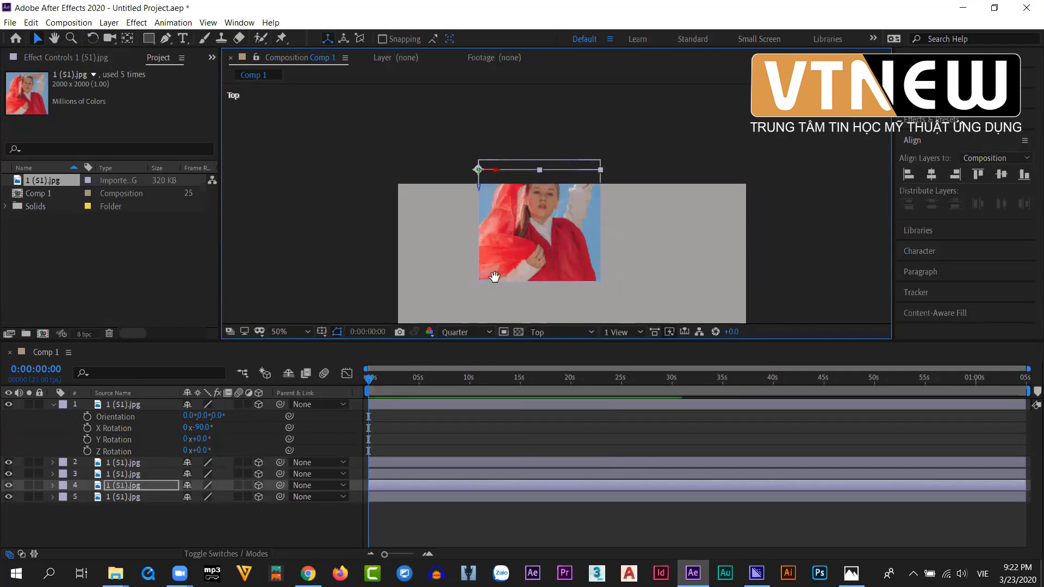
- Fine-tune the copy's Z position at high magnification so it lines up exactly with the rear edge of the cube
scroll(496, 276, "up", 4)
scroll(584, 211, "up", 2)
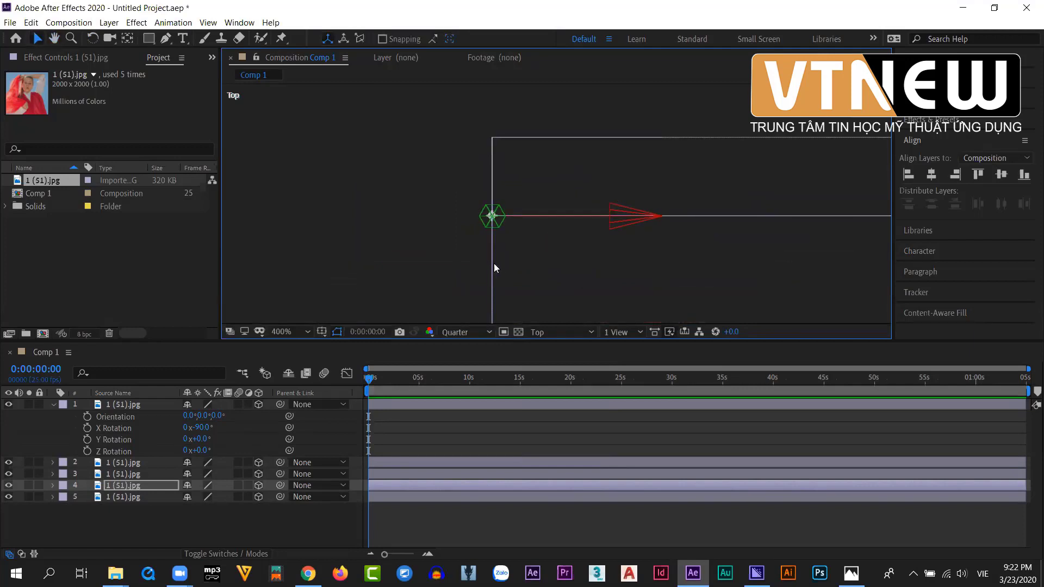
left_click_drag(501, 263, 501, 185)
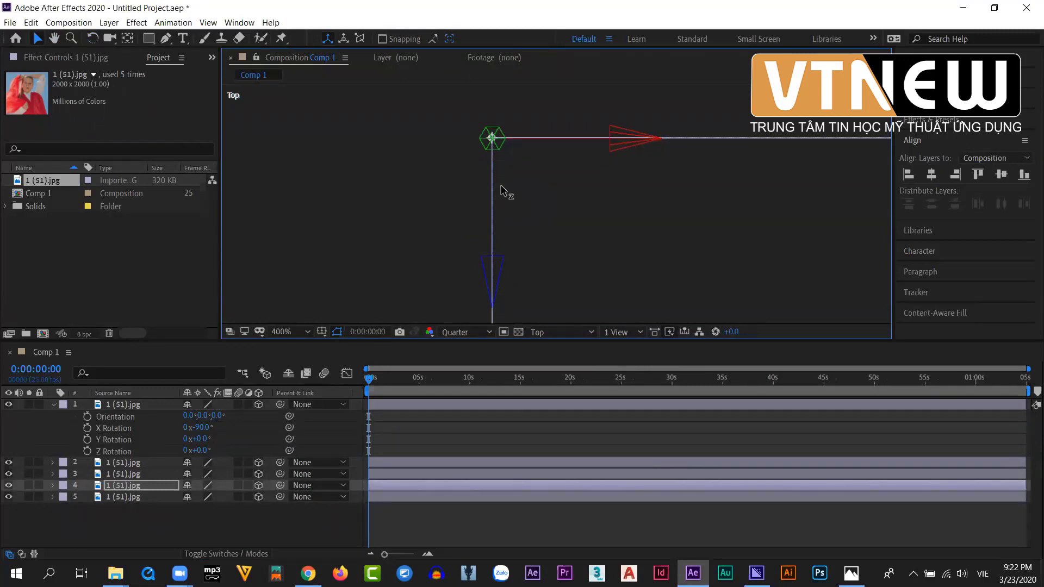
left_click_drag(501, 187, 541, 301)
scroll(549, 274, "up", 2)
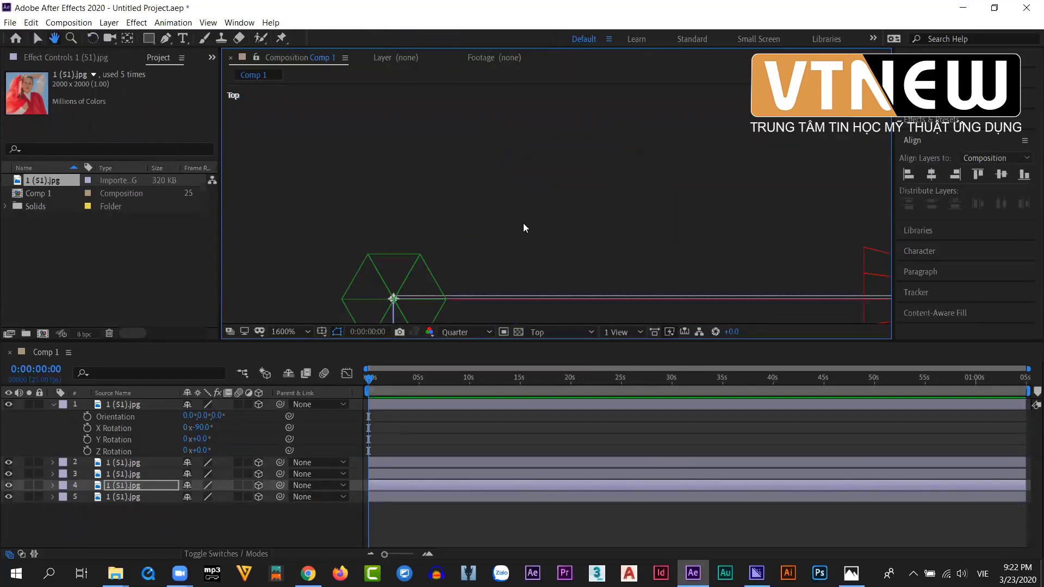
key("v")
scroll(521, 223, "down", 3)
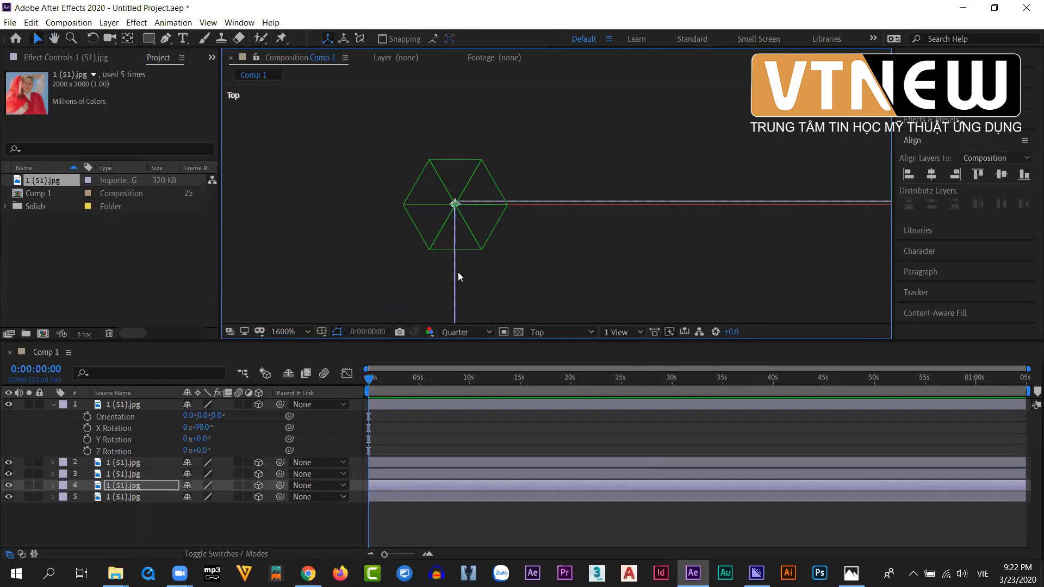
left_click_drag(452, 275, 454, 274)
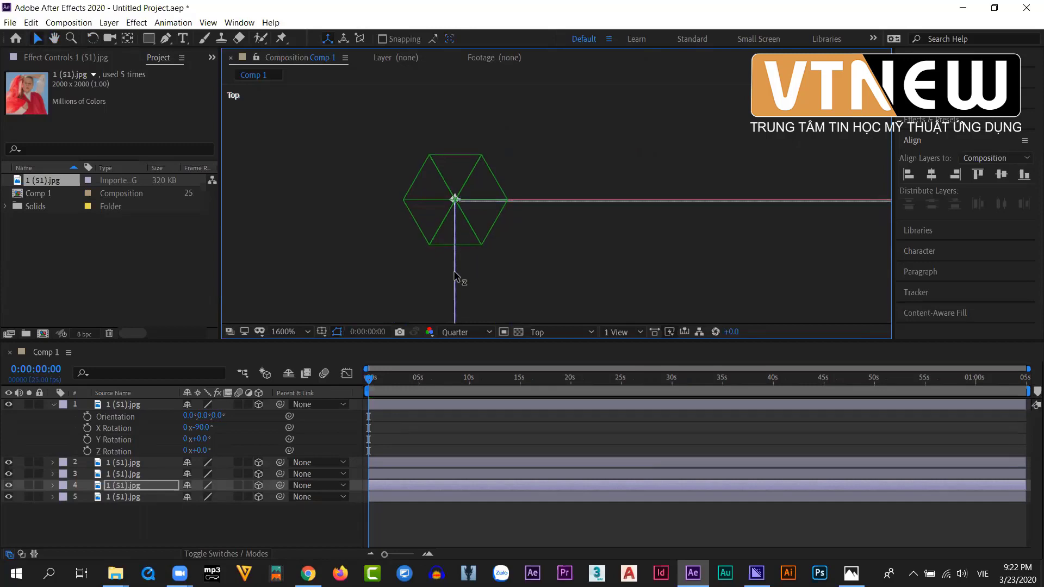
scroll(517, 249, "down", 7)
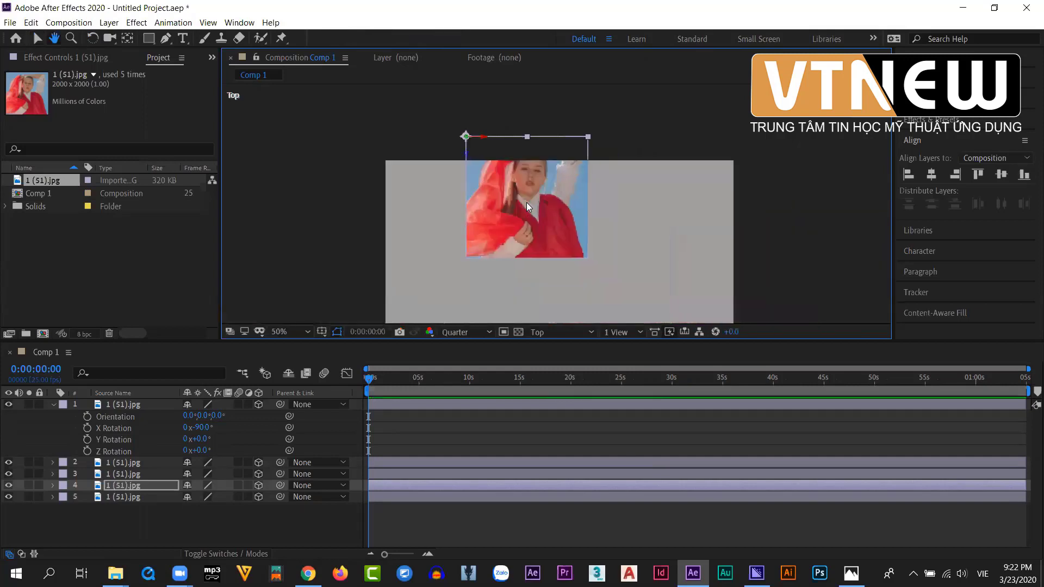
- Deselect the copy, collapse the first layer's rotation properties, and switch the composition to the Active Camera view
left_click(615, 263)
scroll(584, 222, "up", 4)
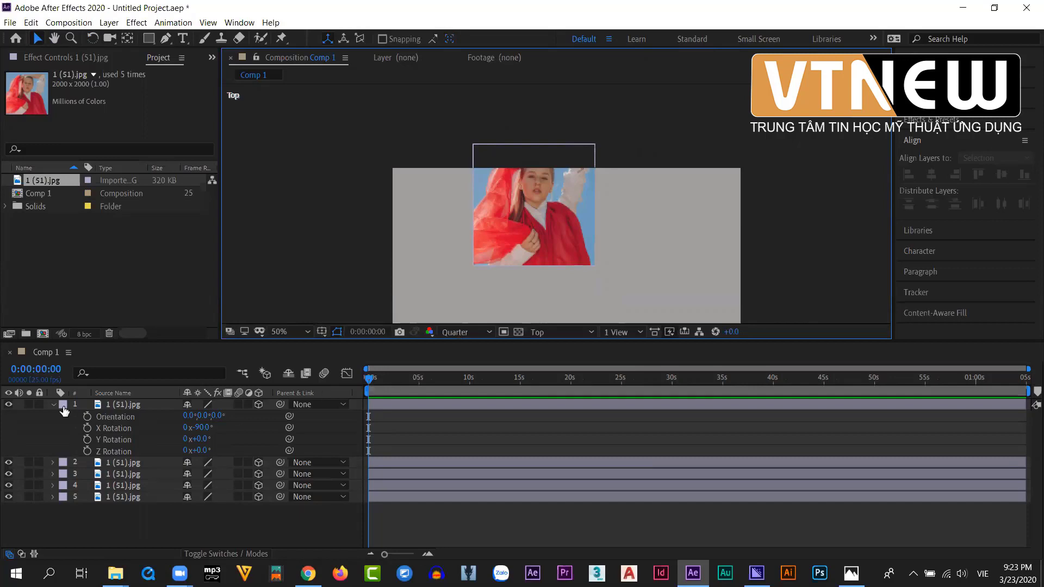
left_click(53, 404)
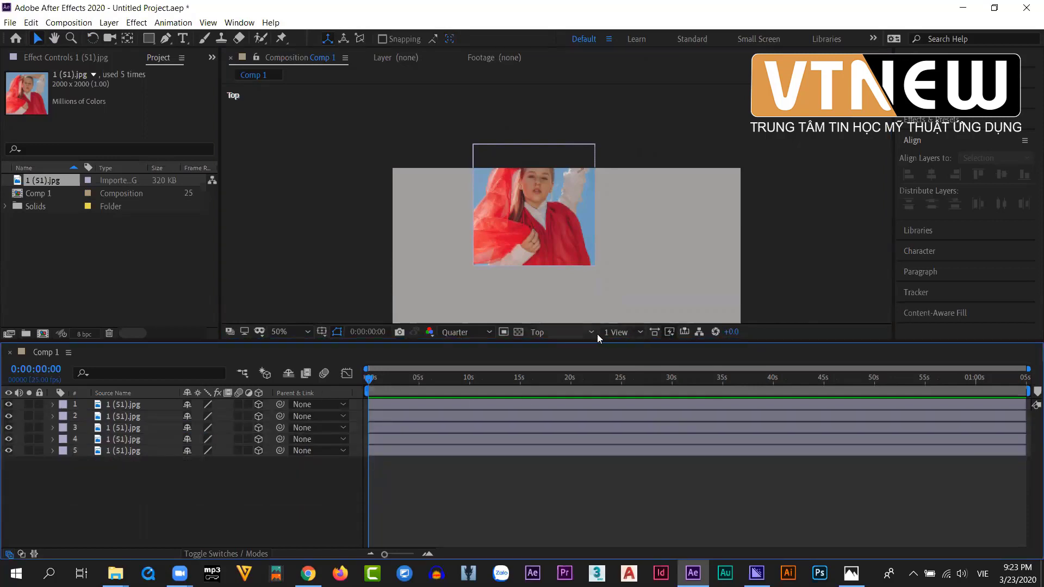
left_click(580, 330)
left_click(564, 349)
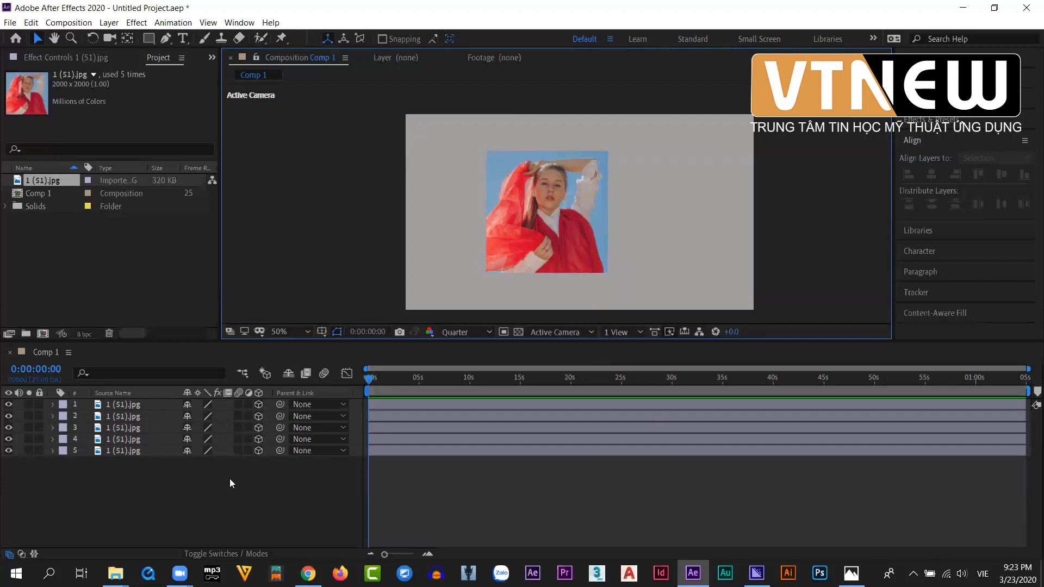
- Create a two-node camera layer with the 50mm preset and depth of field disabled
left_click(238, 465)
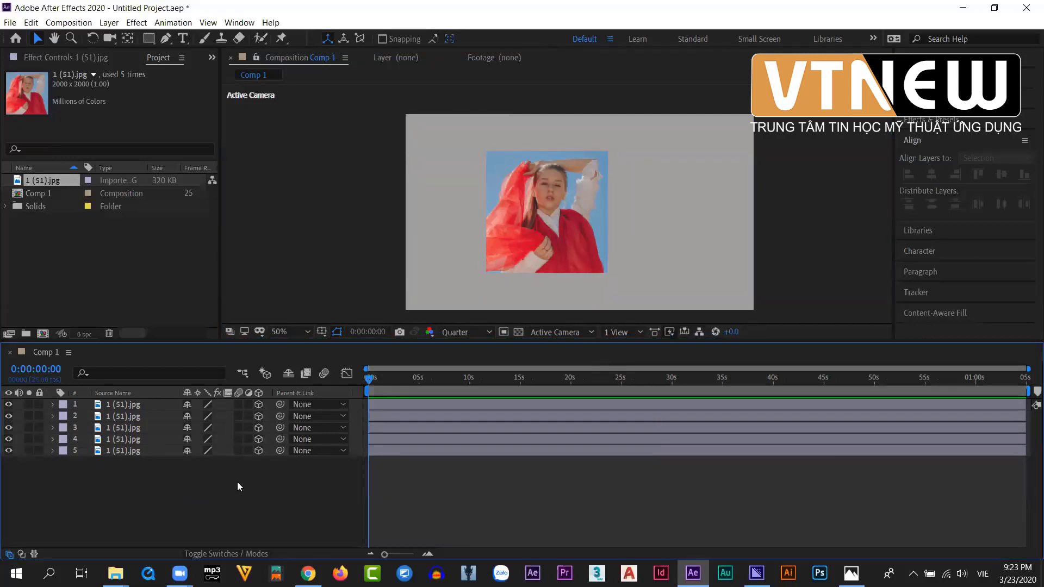
right_click(241, 483)
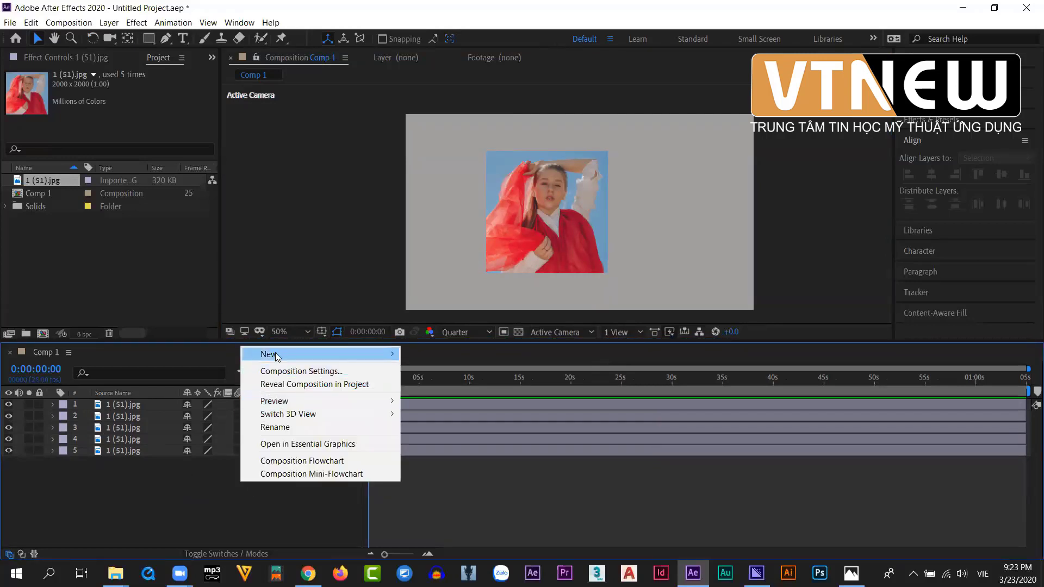
mouse_move(275, 353)
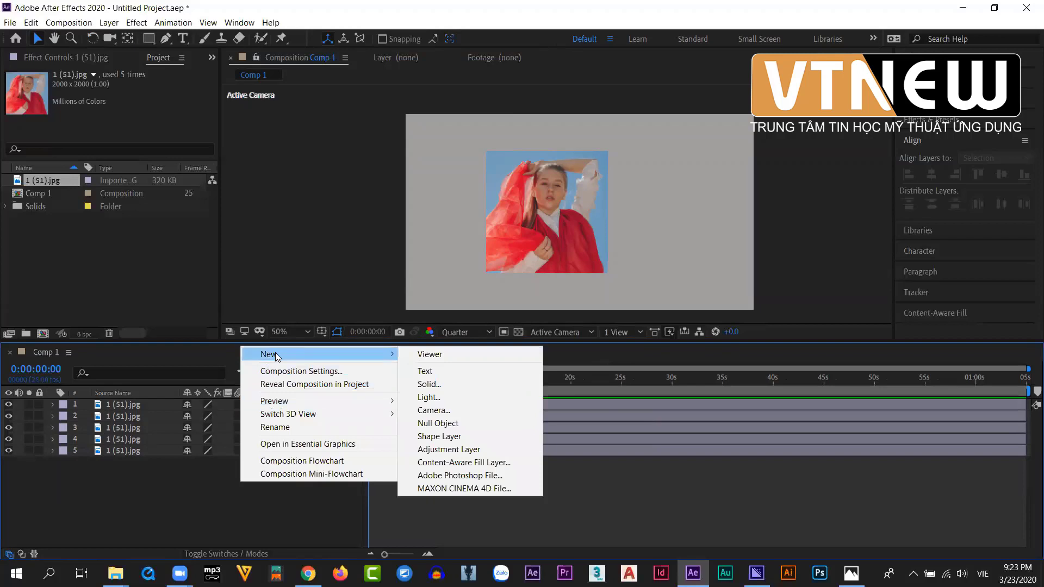
left_click(493, 409)
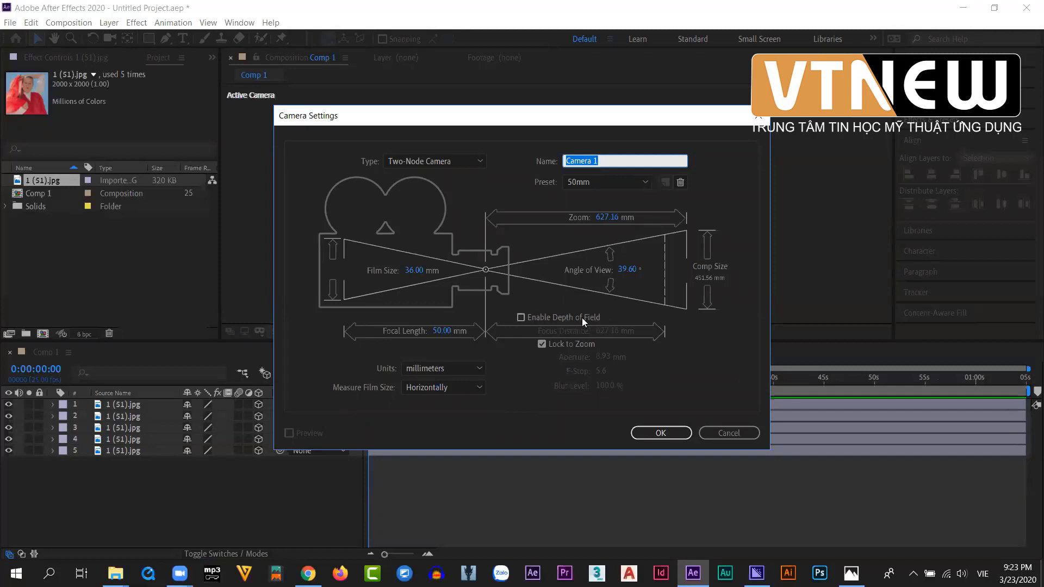
left_click(524, 318)
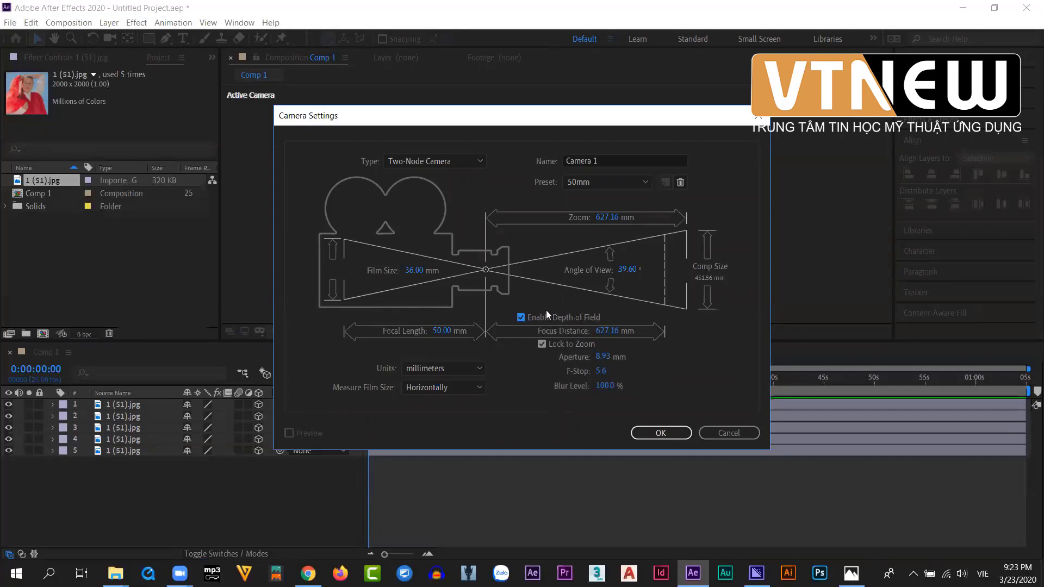
left_click(524, 318)
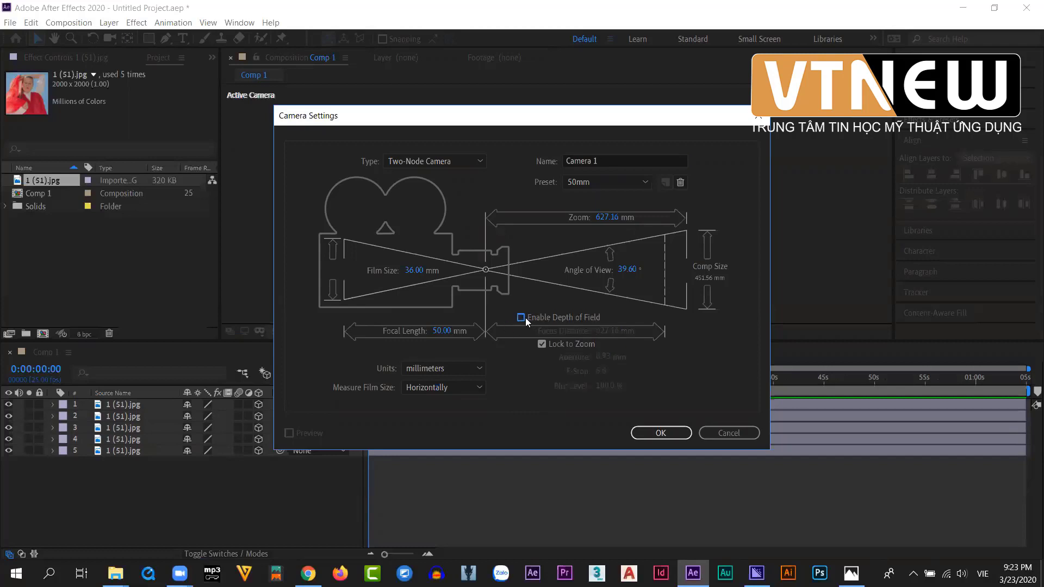
left_click(521, 318)
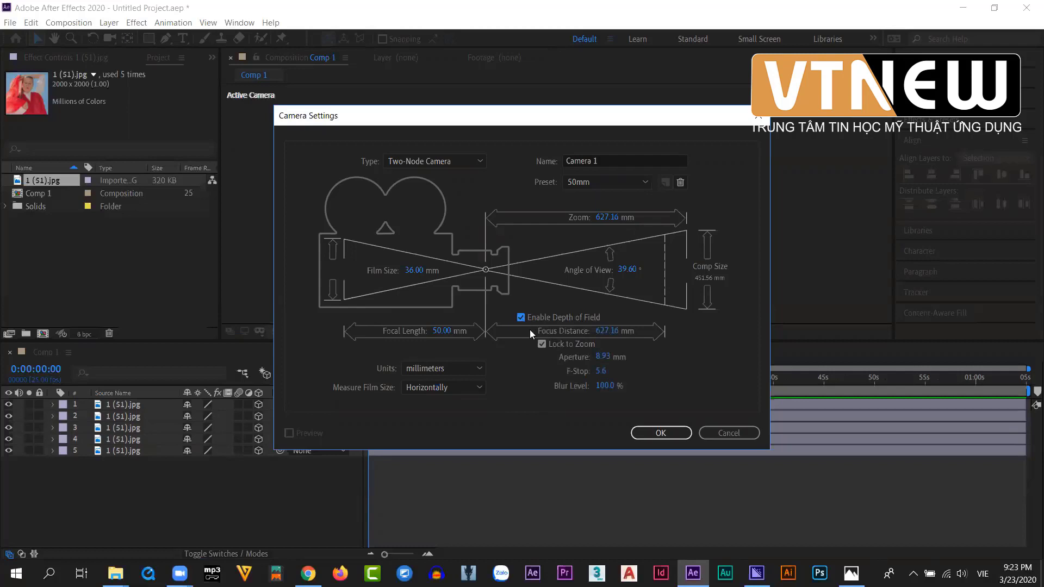
left_click(520, 318)
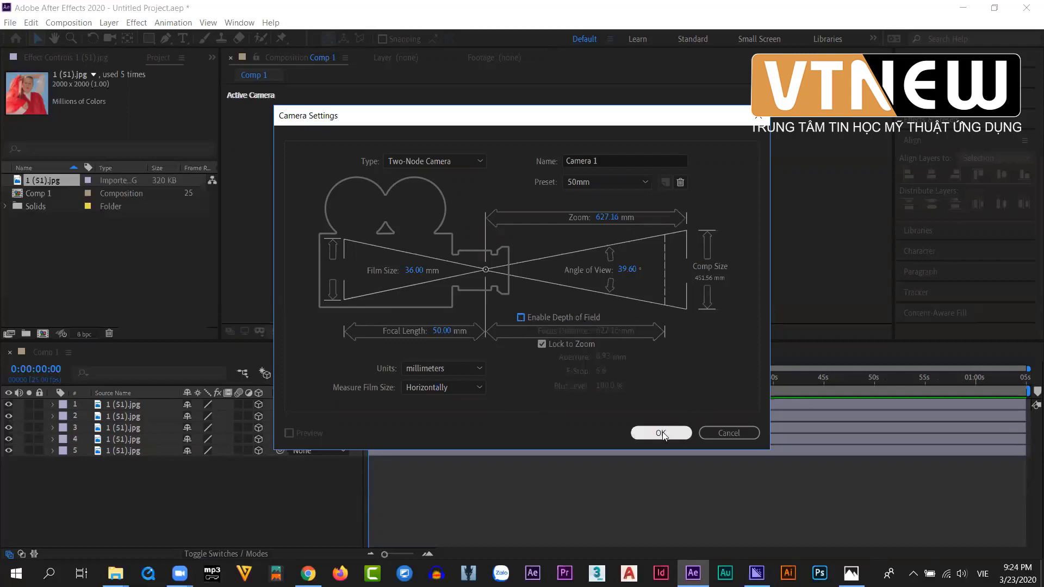
left_click(641, 184)
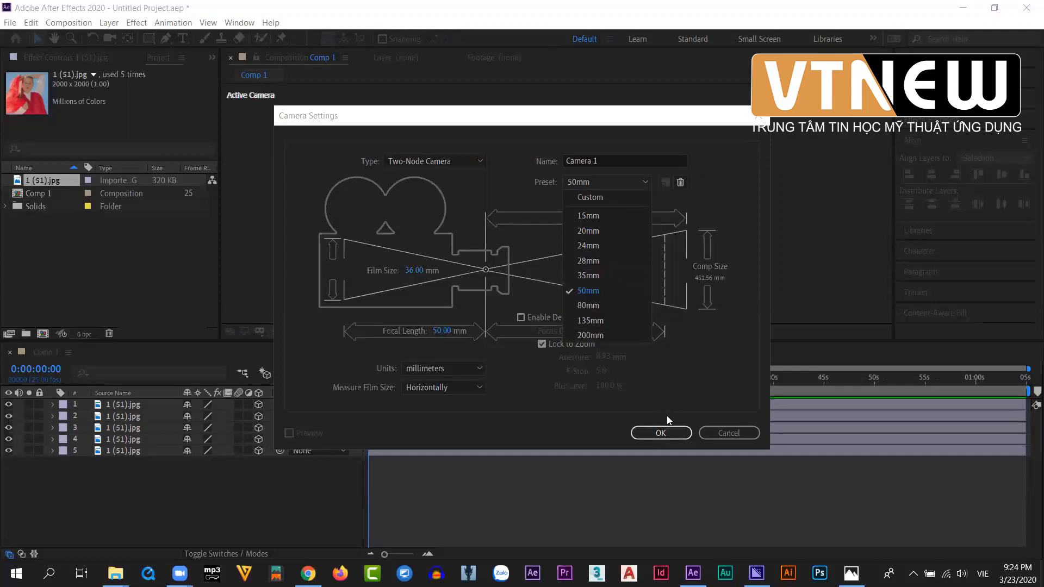
left_click(661, 433)
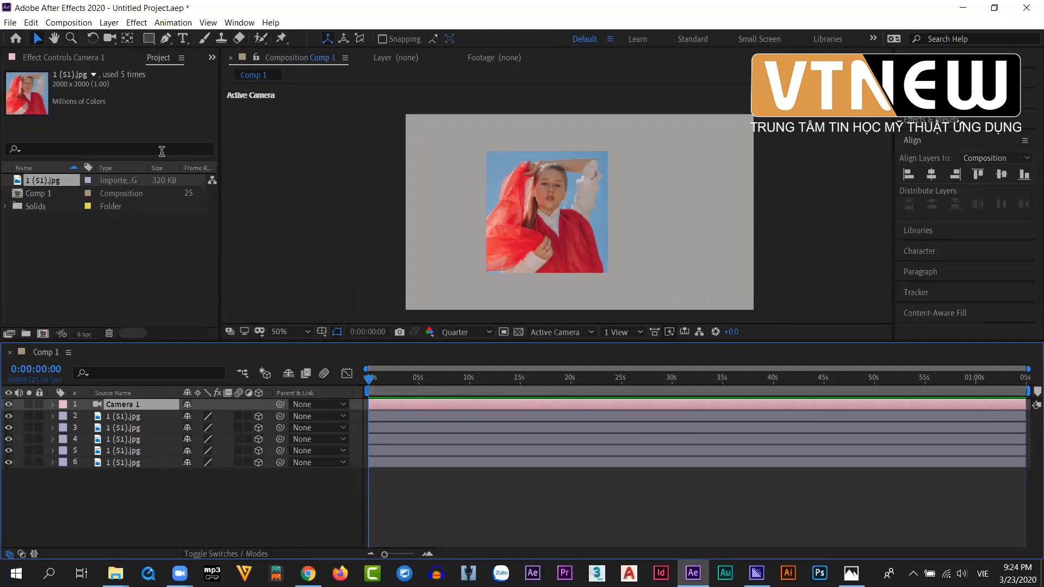
- Orbit the camera with the Orbit Camera Tool to view the photo cube at an angle showing several faces
left_click(109, 40)
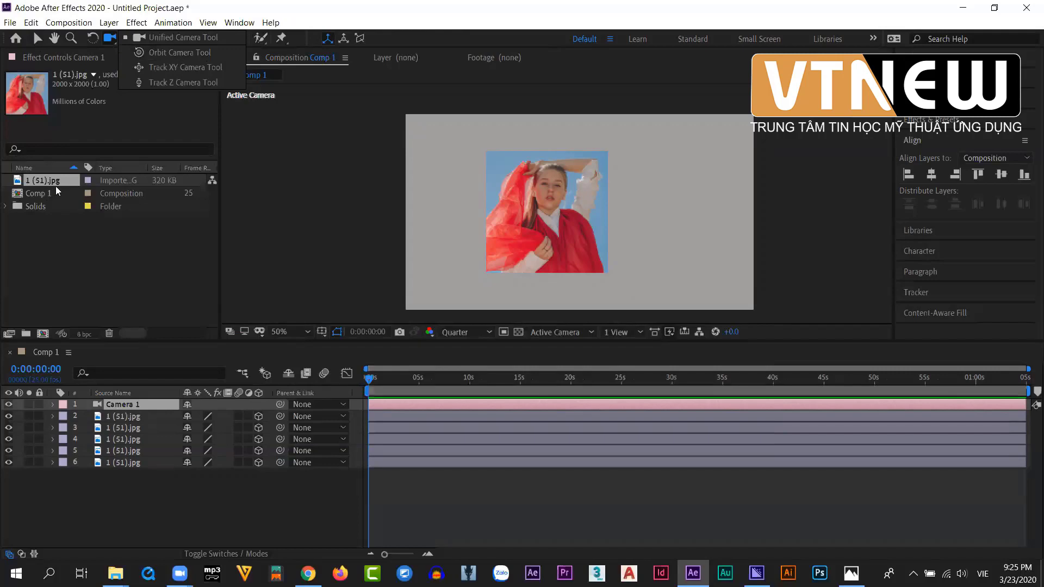
left_click(164, 51)
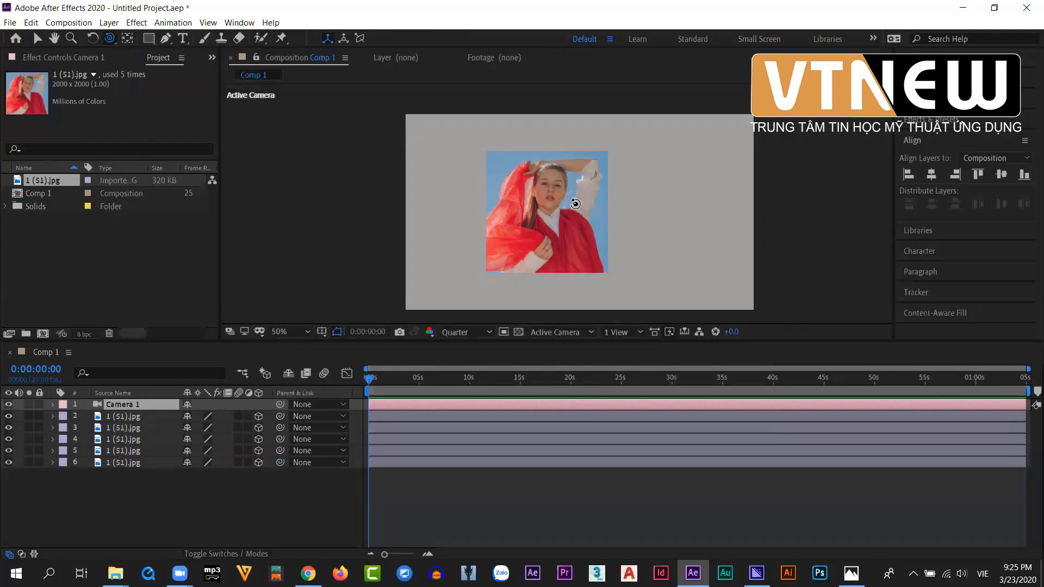
left_click_drag(576, 197, 897, 223)
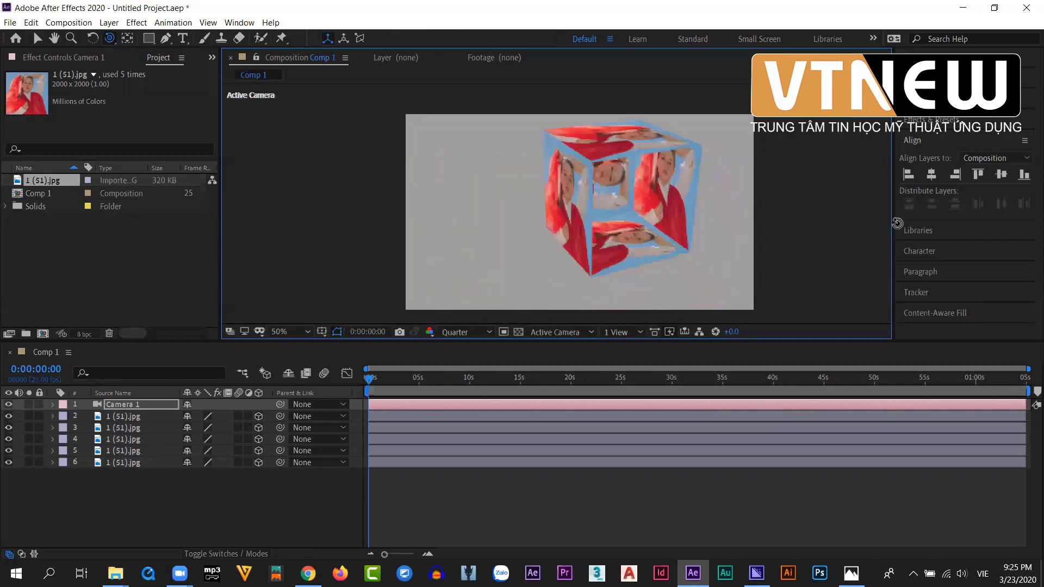
left_click_drag(707, 226, 488, 244)
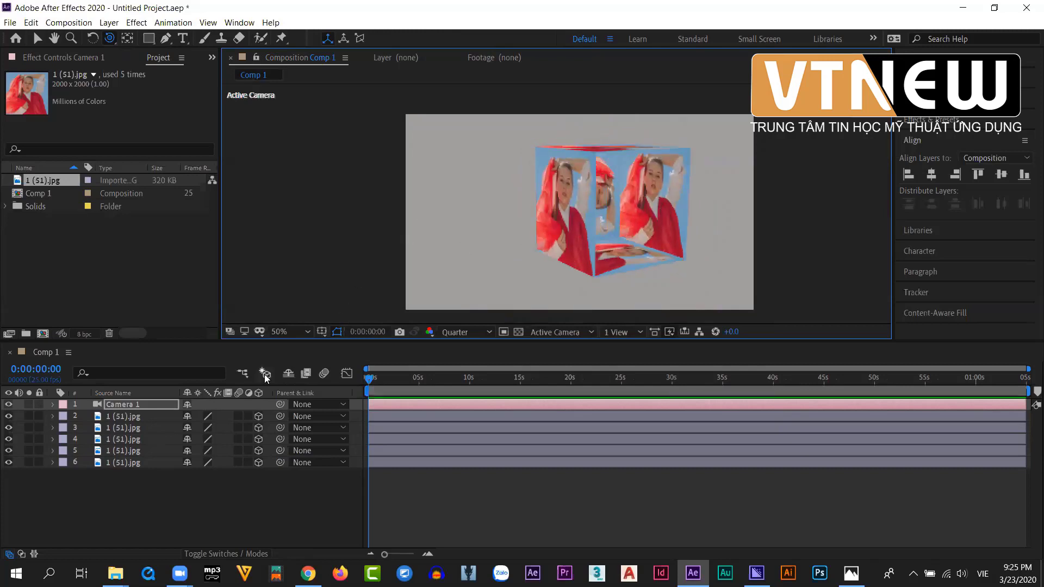
- Import photos 1 (22), 1 (41), 1 (50), 1 (74) and 1 (75) from the JPEG folder in File Explorer into the After Effects project
left_click(152, 497)
left_click(115, 574)
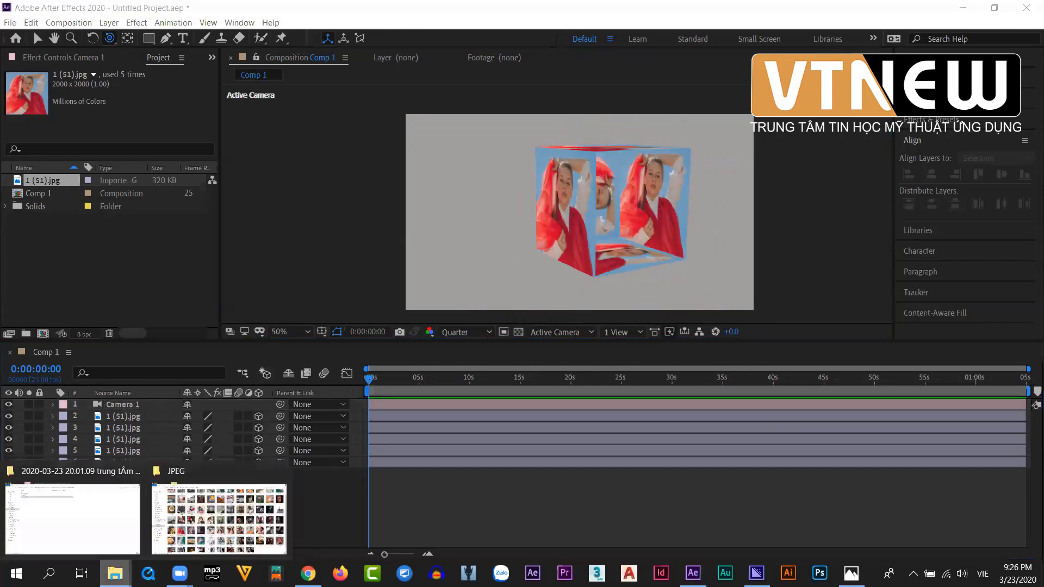
left_click(136, 471)
left_click(140, 474)
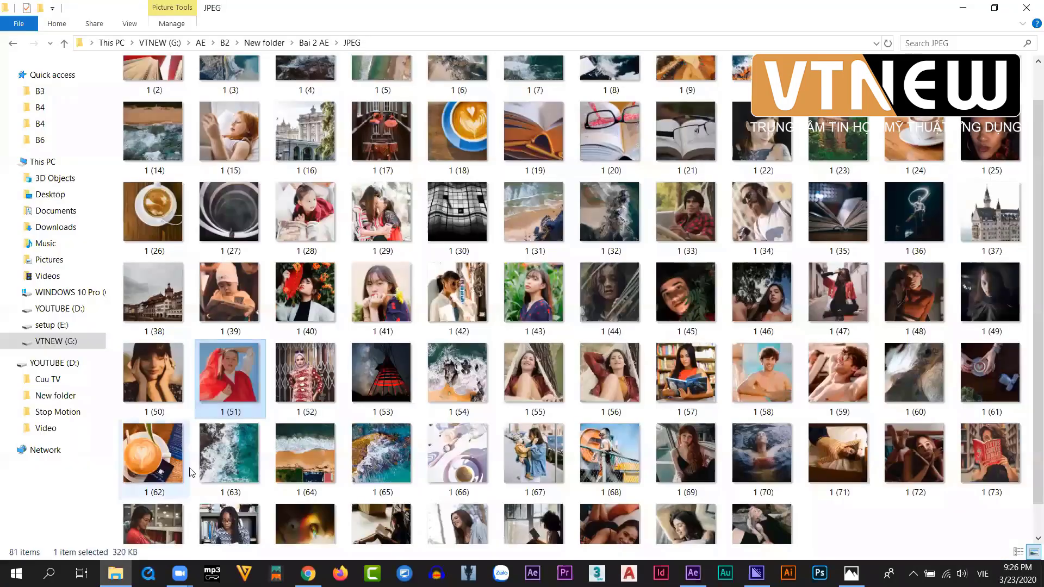
left_click(149, 372)
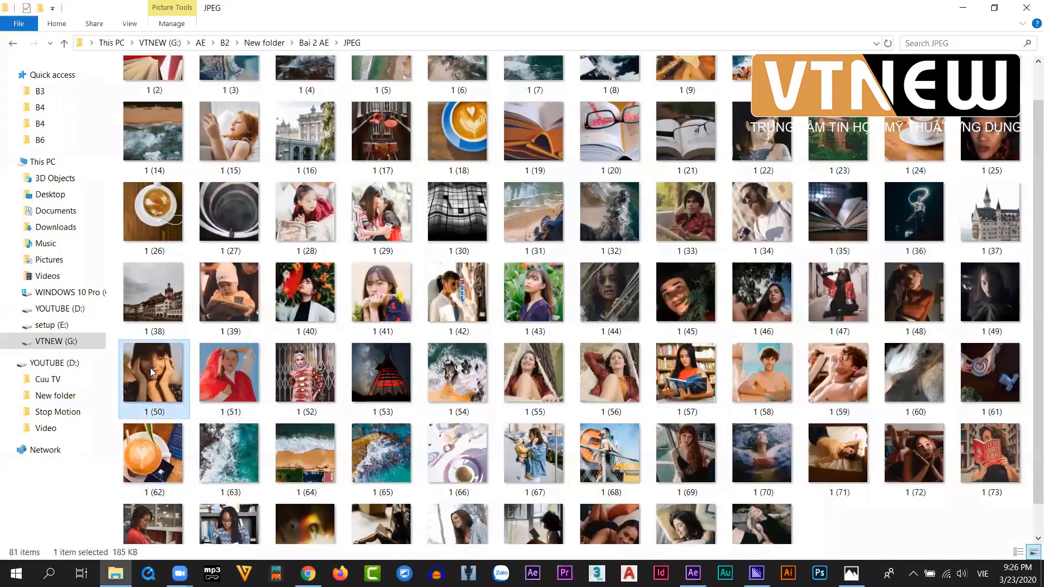
left_click(381, 304, "ctrl")
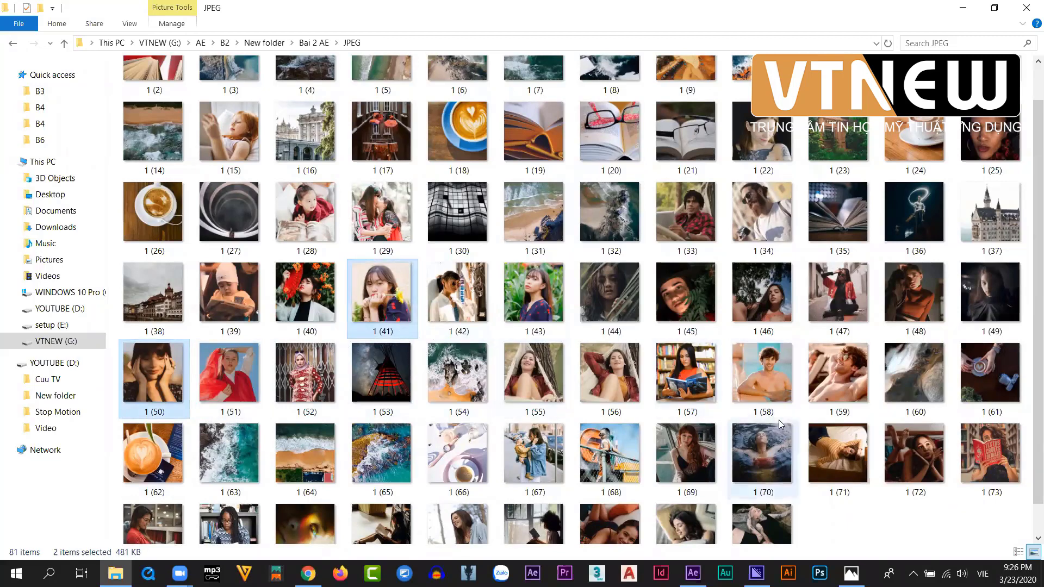
left_click(769, 115, "ctrl")
scroll(598, 390, "down", 1)
left_click(228, 521, "ctrl")
left_click(146, 520, "ctrl")
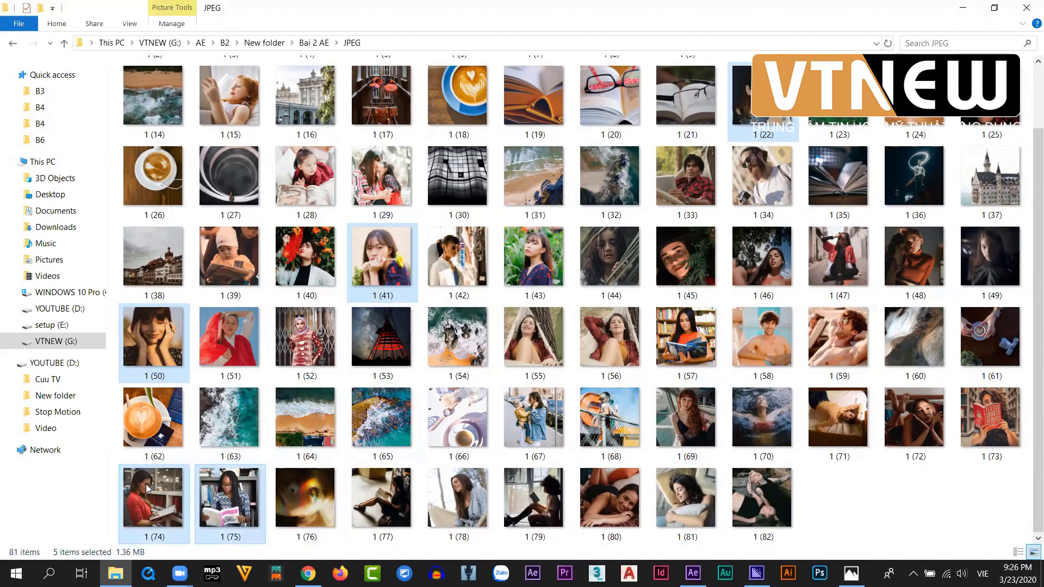
left_click_drag(146, 484, 81, 259)
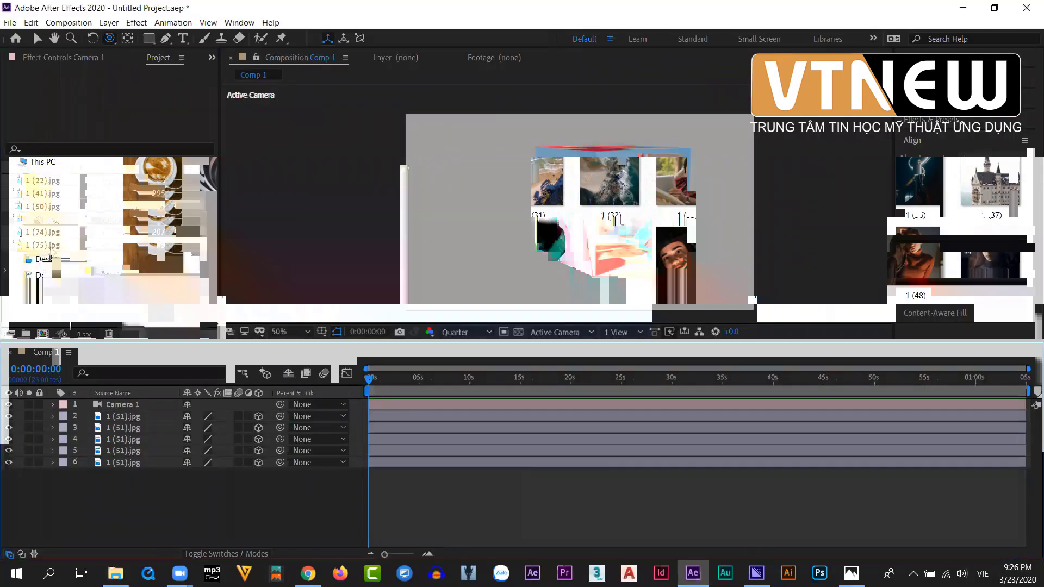
- Replace the source of layer 2 with 1 (75).jpg and the source of layer 3 with 1 (74).jpg
left_click(111, 417)
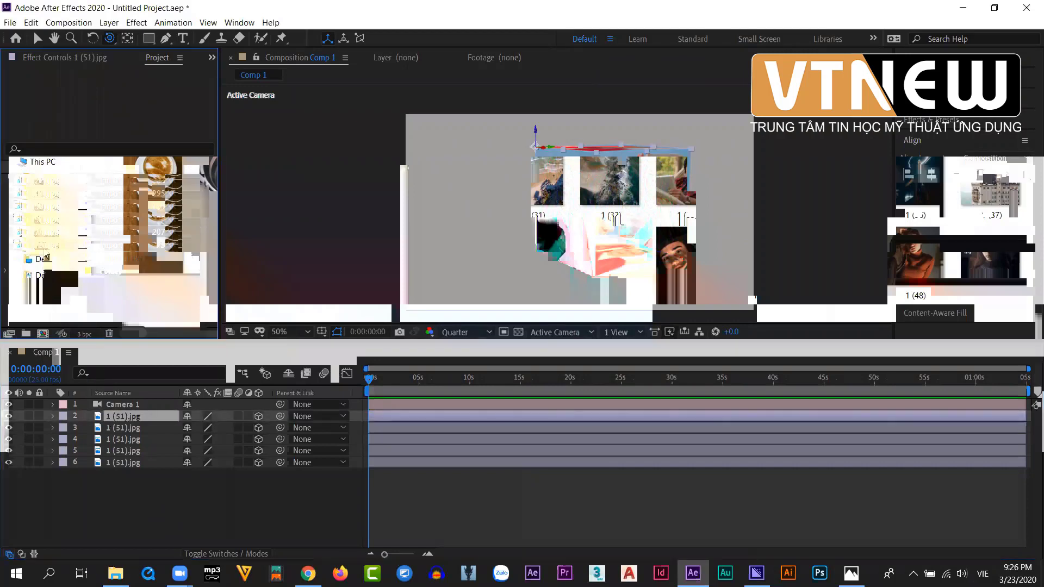
left_click(43, 245)
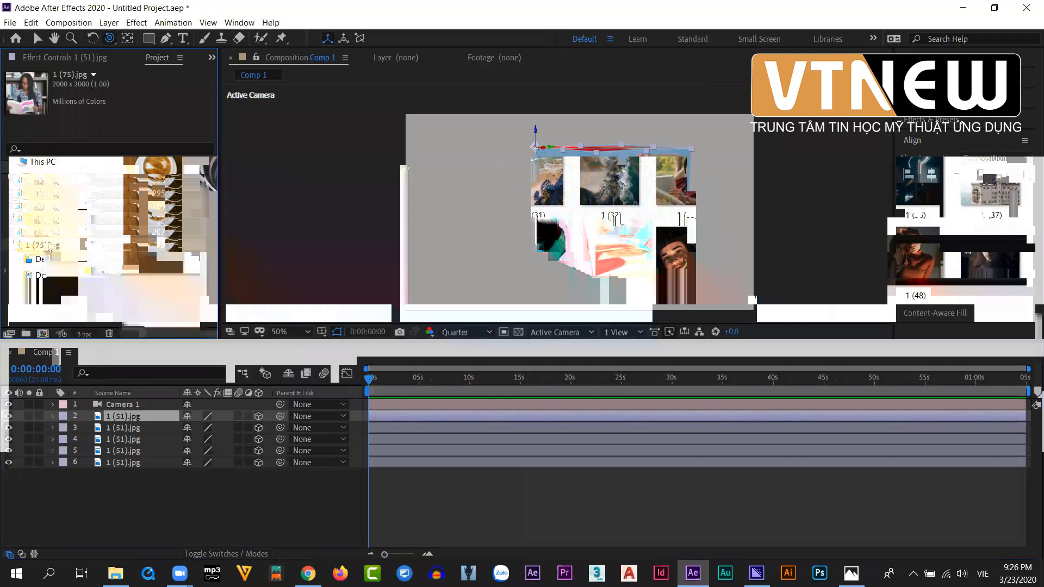
left_click_drag(48, 245, 139, 417)
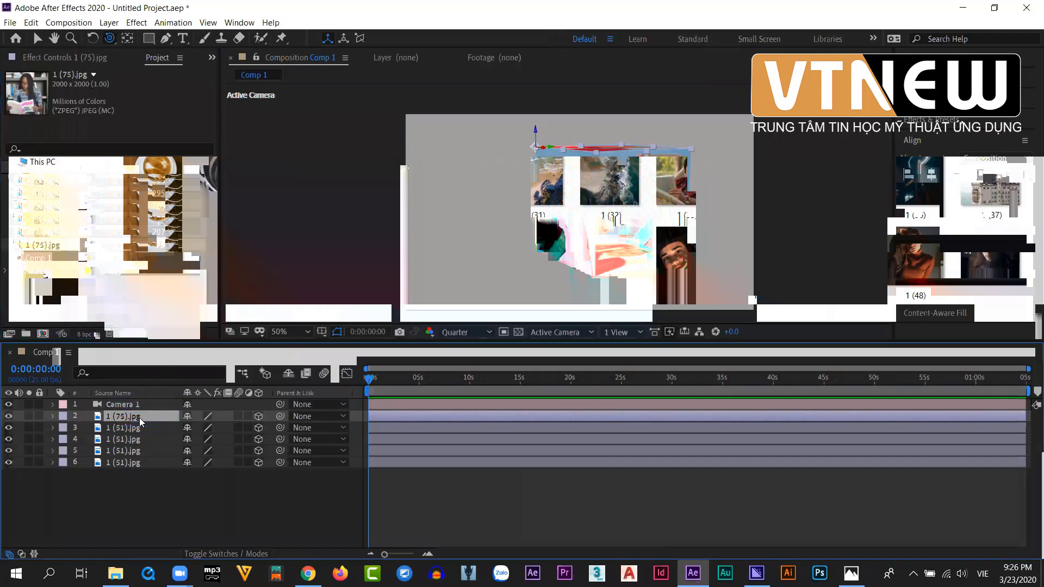
left_click(136, 428)
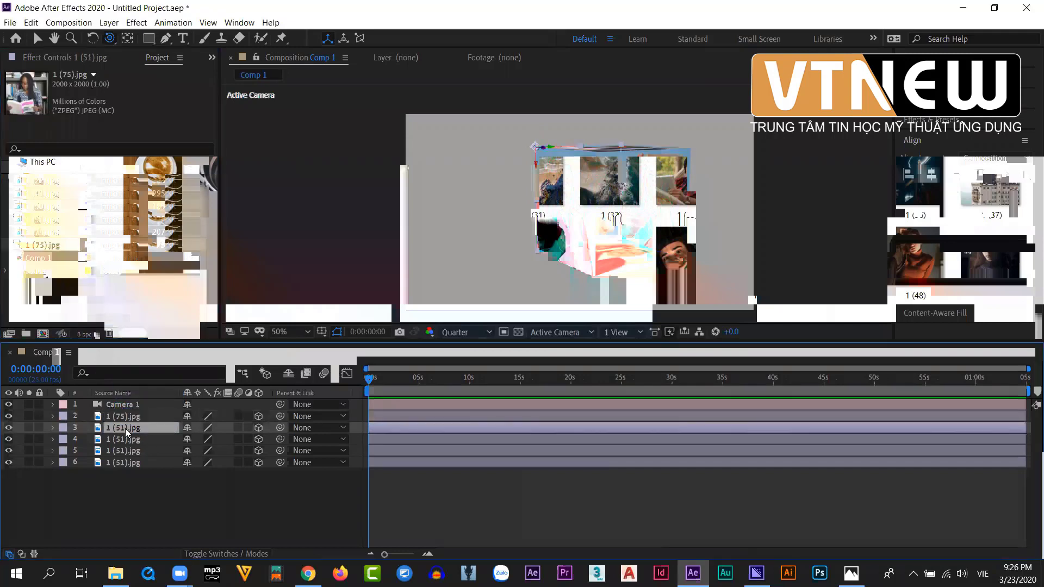
left_click(45, 234)
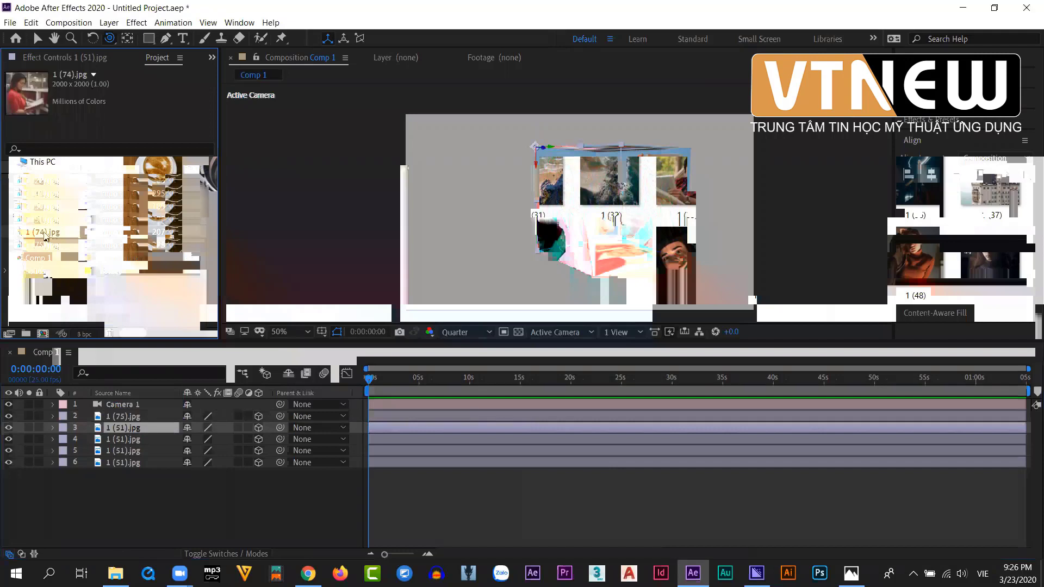
left_click_drag(46, 234, 122, 438)
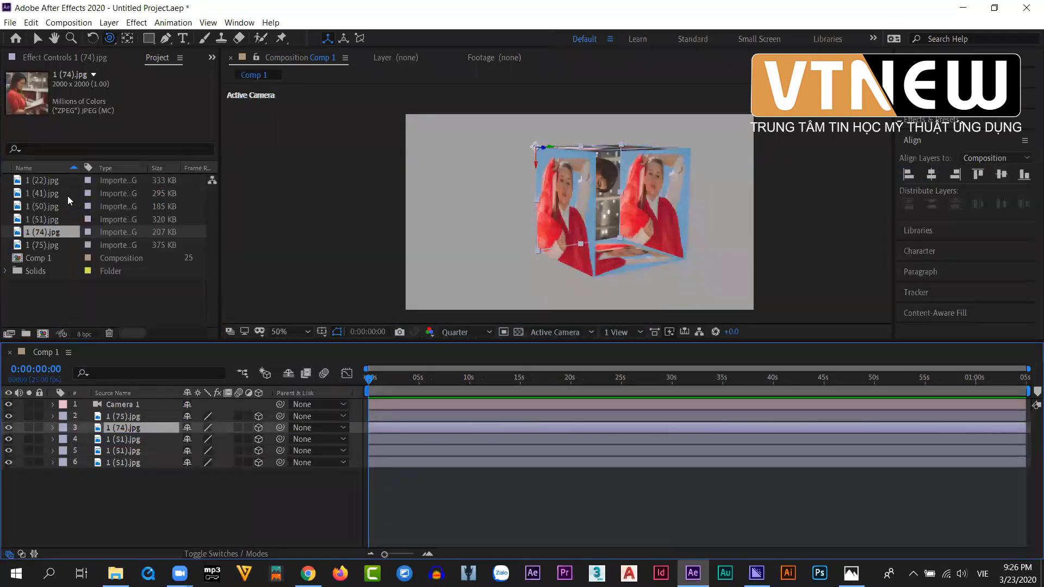
- Keep 1 (51).jpg on layer 4, and replace layer 5's photo with 1 (41).jpg and layer 6's with 1 (22).jpg
left_click(115, 438)
left_click(44, 218)
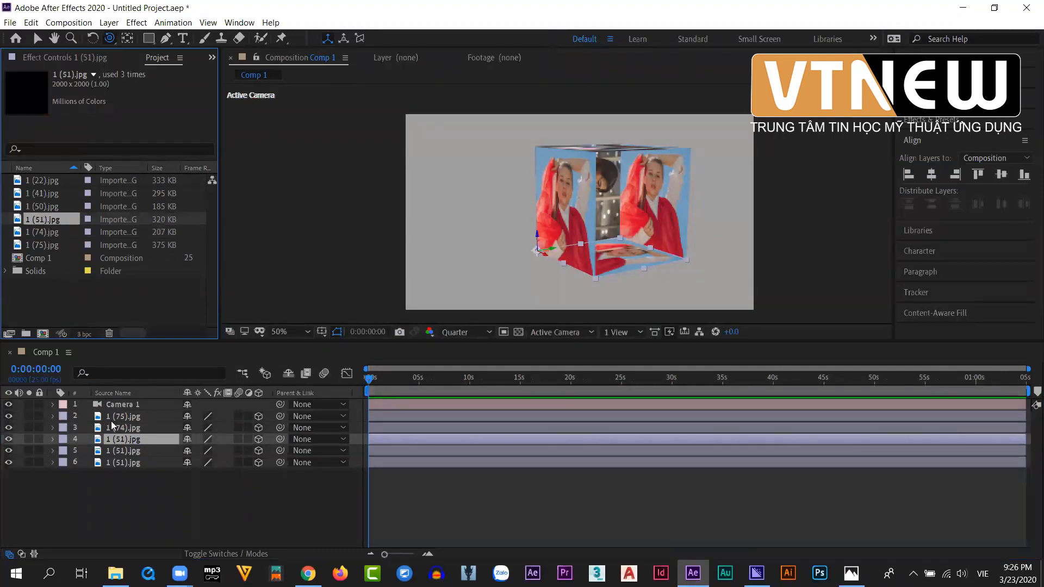
left_click_drag(111, 421, 115, 440)
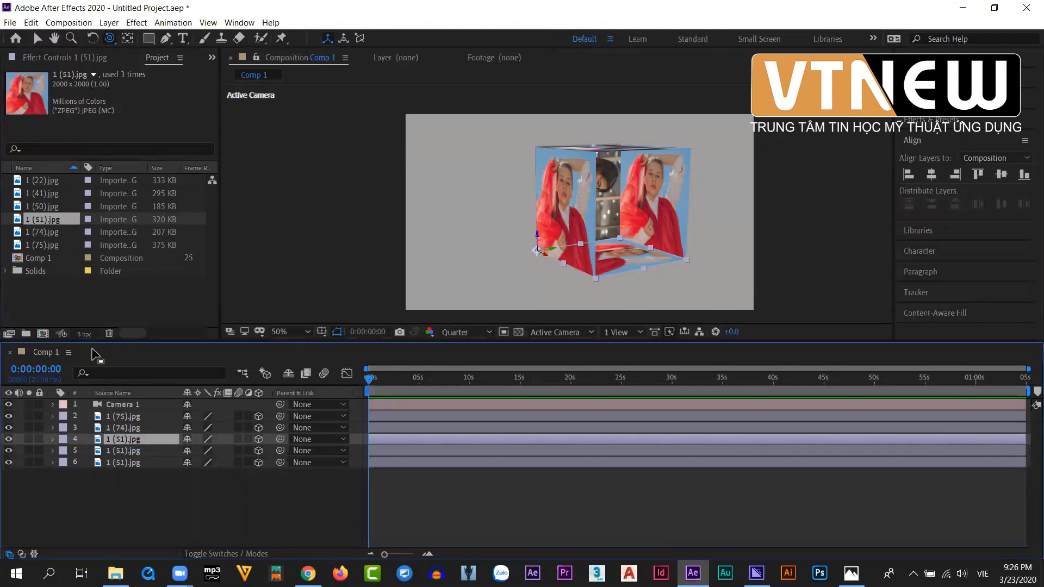
left_click(118, 453)
left_click(37, 206)
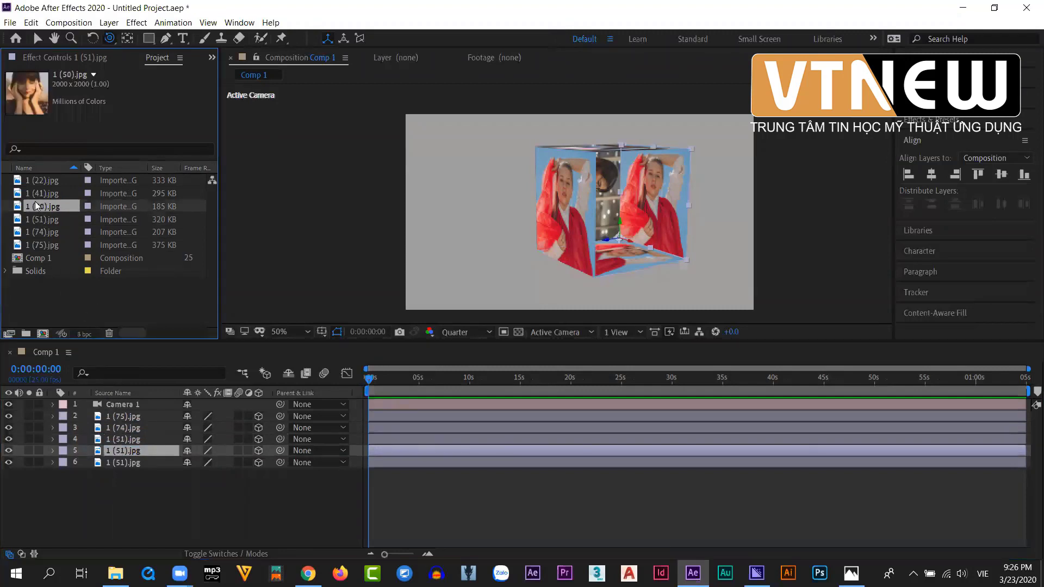
left_click_drag(36, 207, 115, 454)
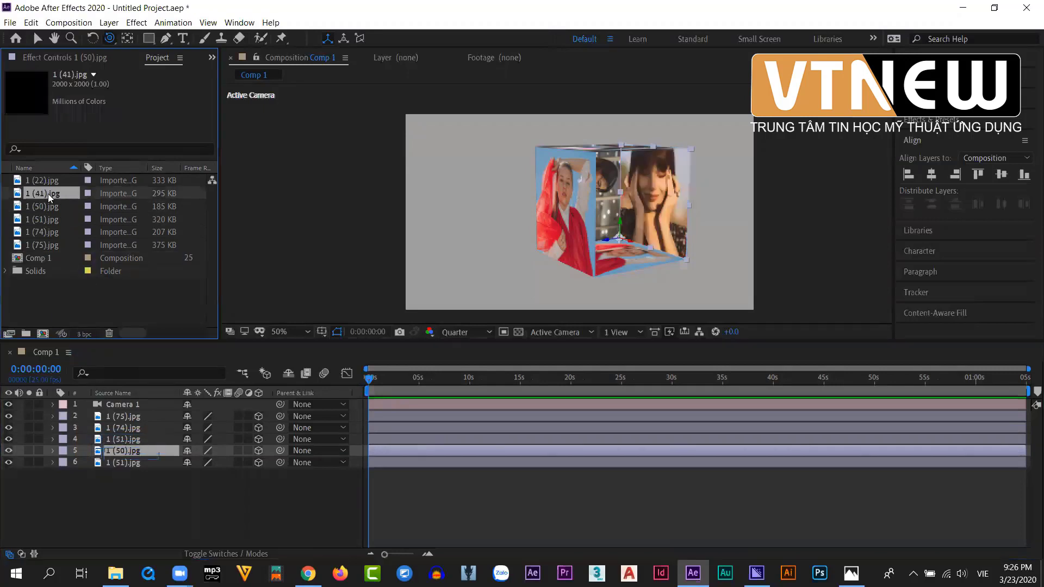
left_click_drag(48, 194, 125, 462)
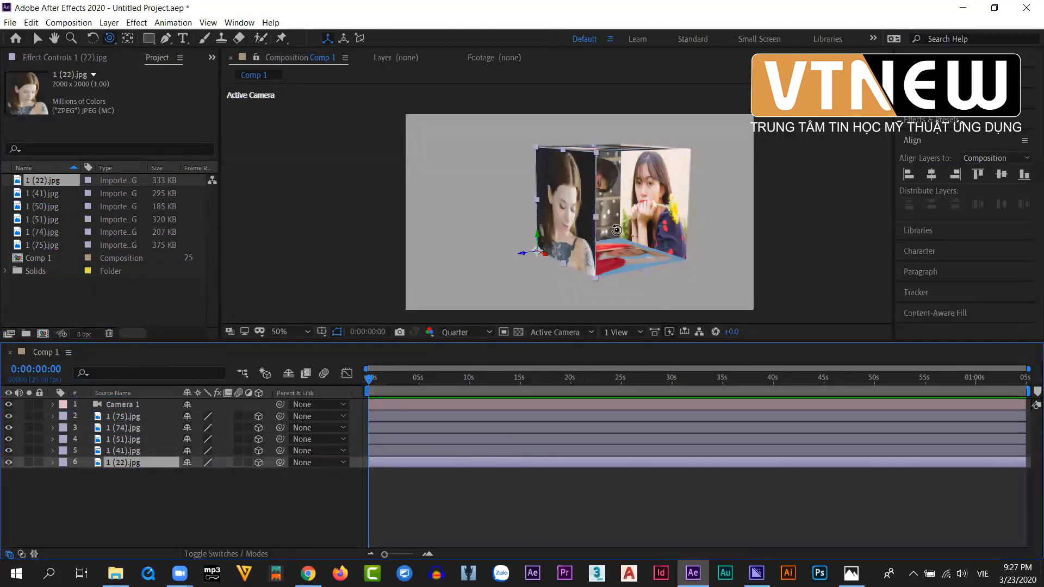
- Orbit the camera to the cube face showing the sideways photo, select its 1 (74).jpg layer and center the layer's anchor point
left_click_drag(617, 230, 475, 214)
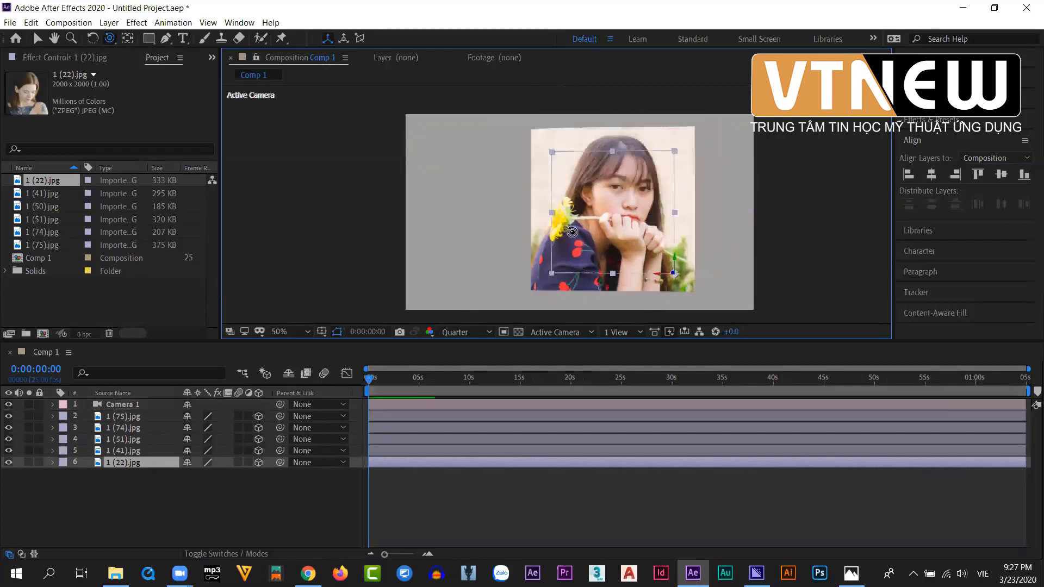
left_click_drag(637, 252, 554, 225)
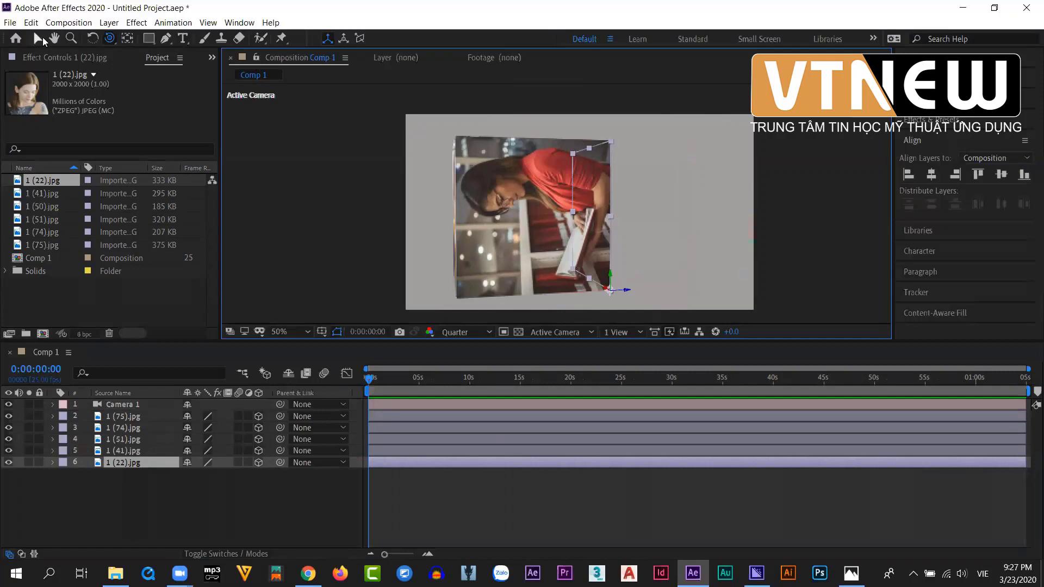
left_click(39, 39)
left_click(510, 205)
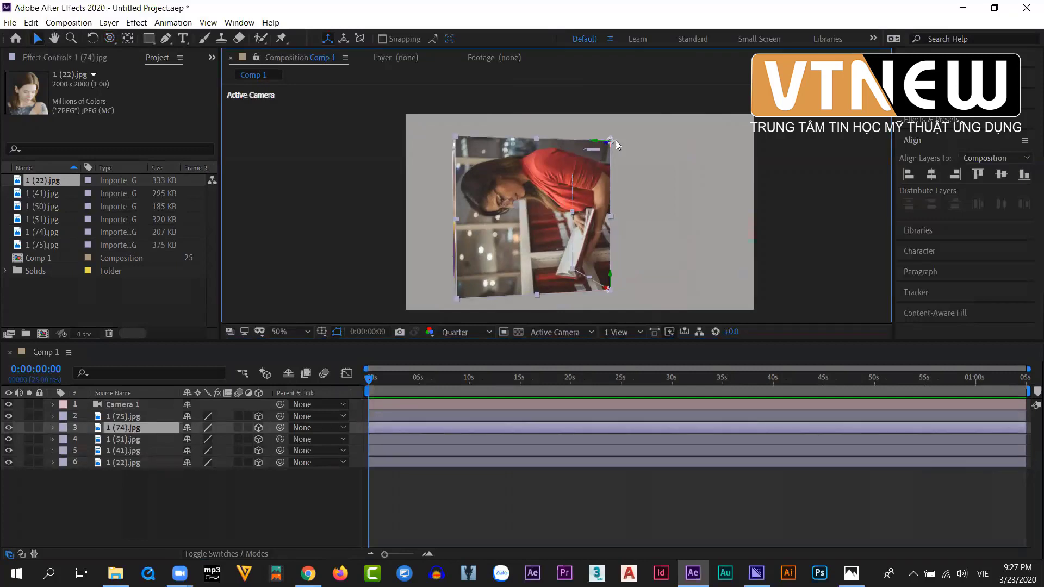
left_click(127, 39)
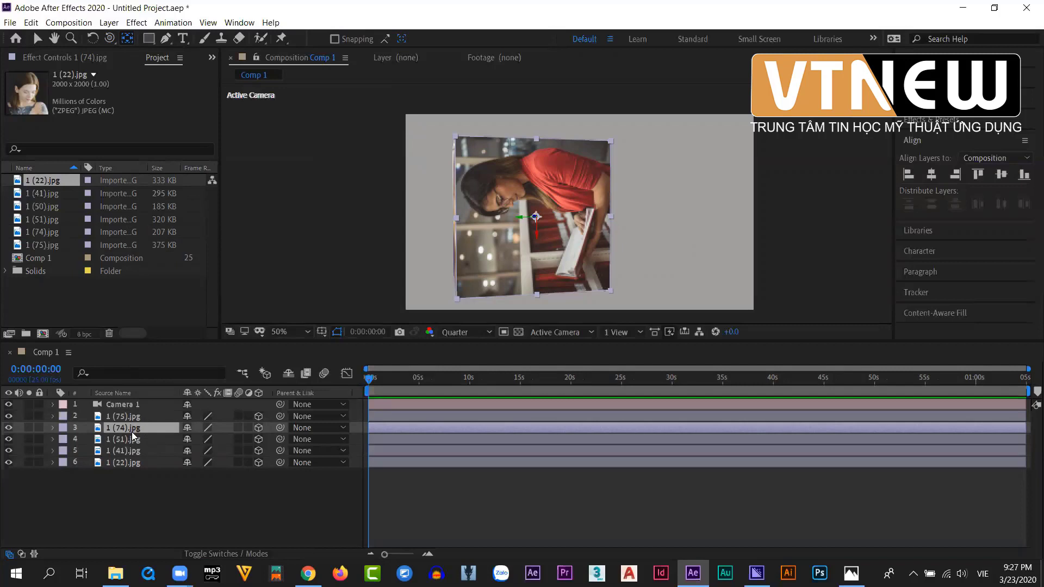
- Set the Z Rotation of the 1 (74).jpg layer to -90° so its photo stands upright
key("r")
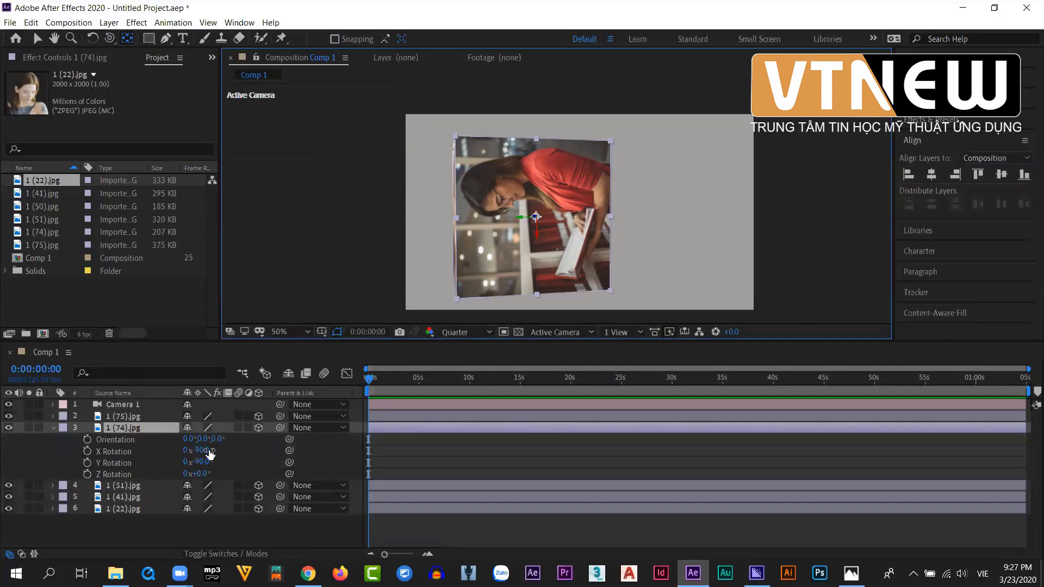
left_click_drag(207, 471, 133, 467)
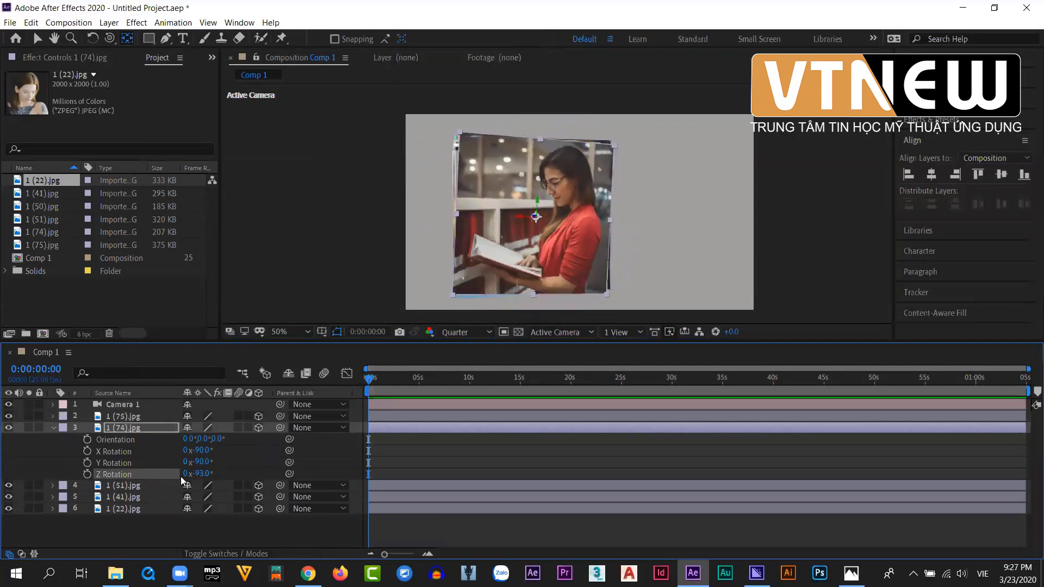
left_click(209, 473)
type("-90")
key("Return")
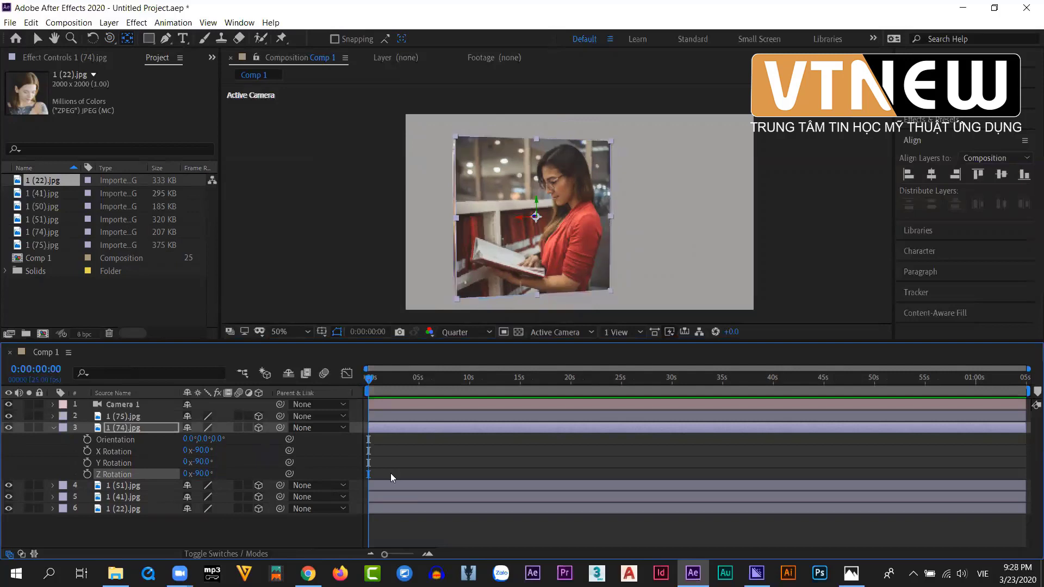
- Orbit the camera around the photo cube to examine its side and top faces from several angles
left_click(93, 38)
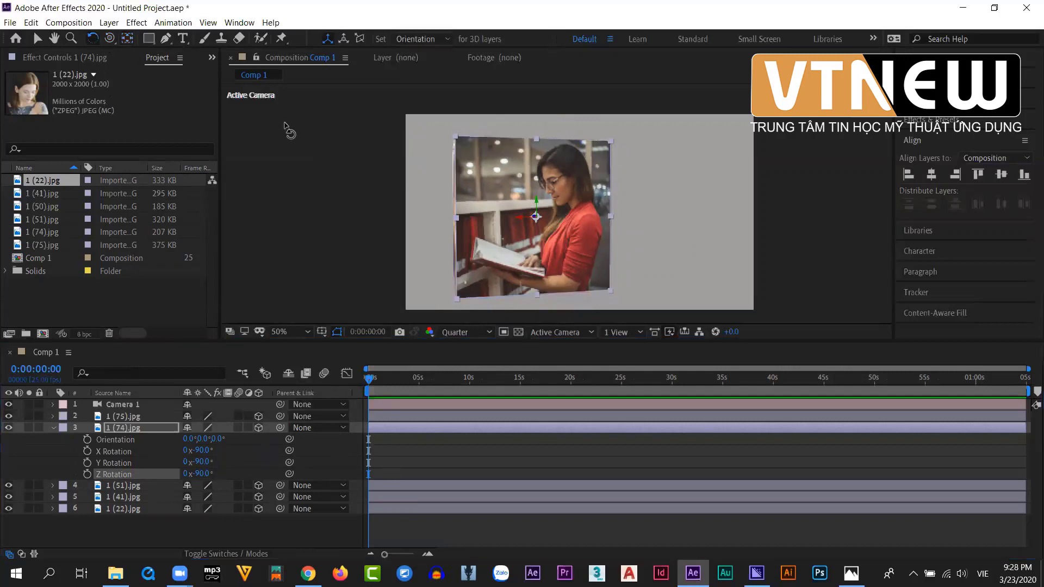
left_click_drag(112, 39, 168, 39)
left_click_drag(513, 241, 680, 250)
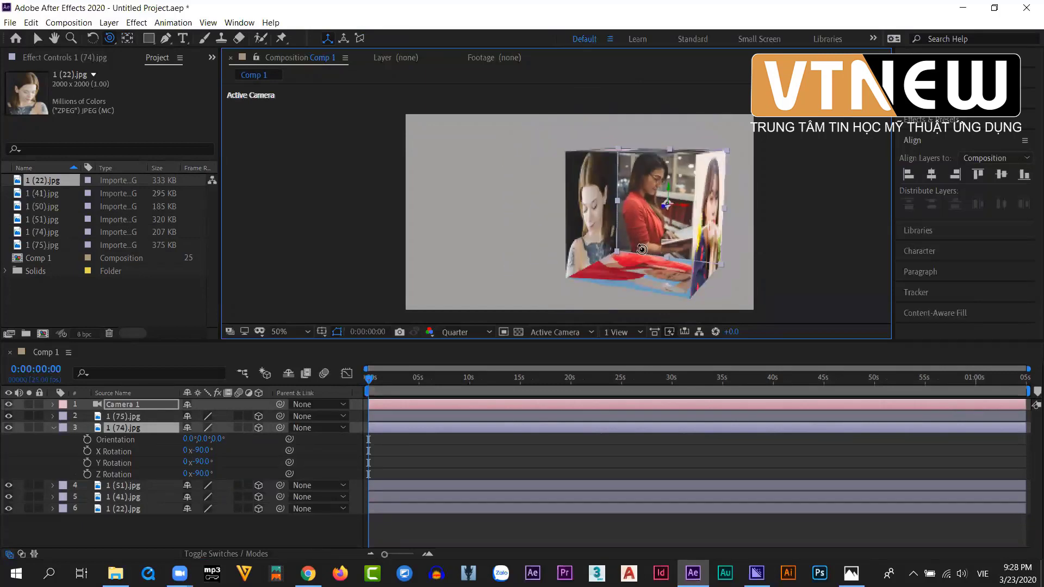
left_click_drag(600, 240, 576, 207)
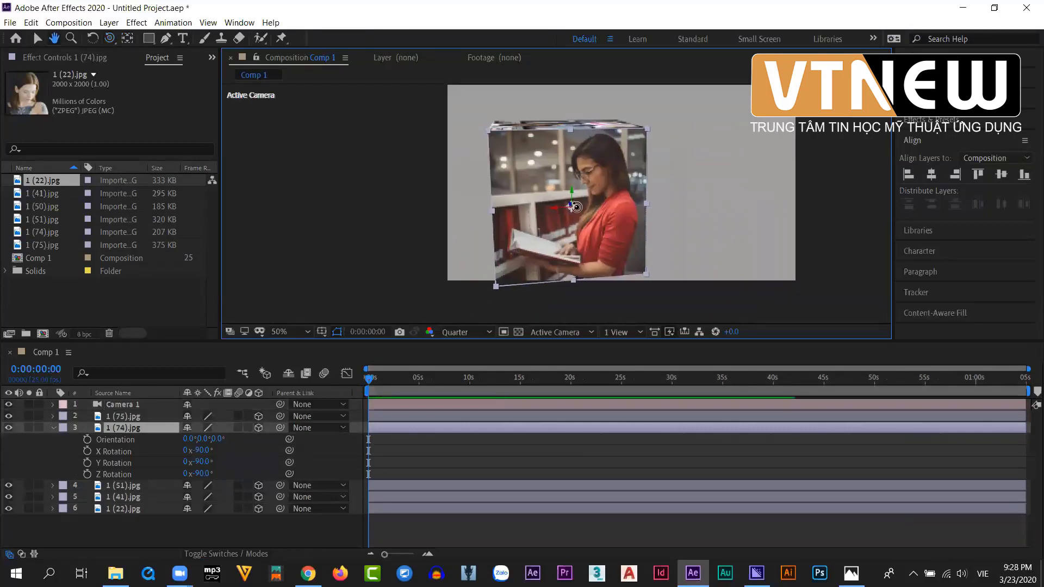
scroll(598, 202, "up", 3)
scroll(598, 201, "down", 3)
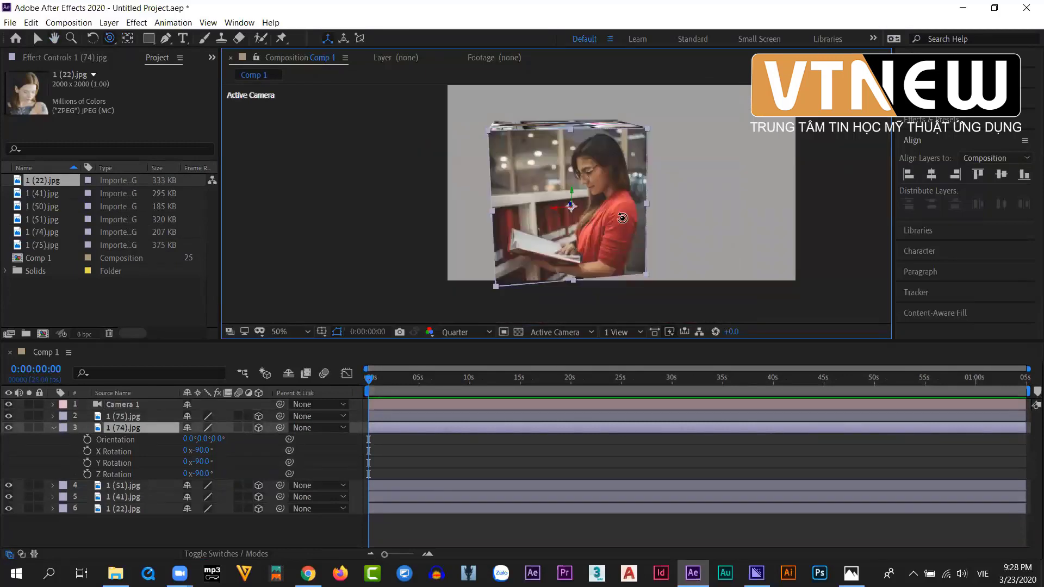
left_click_drag(598, 202, 659, 213)
key("comma")
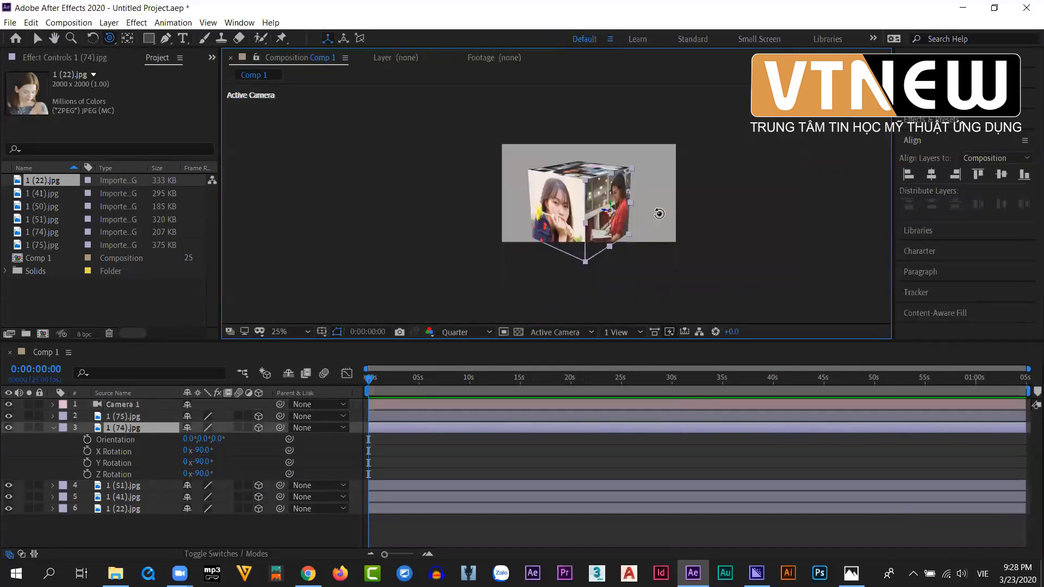
key("period")
mouse_move(623, 211)
left_mouse_down()
mouse_move(576, 212)
mouse_move(625, 213)
mouse_move(615, 212)
left_mouse_up()
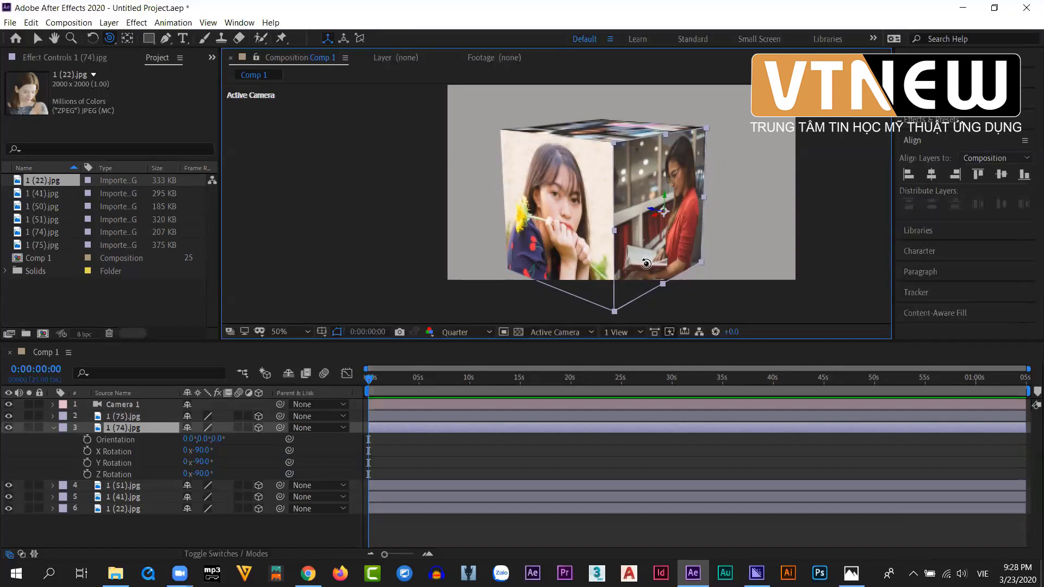
left_click_drag(652, 232, 562, 301)
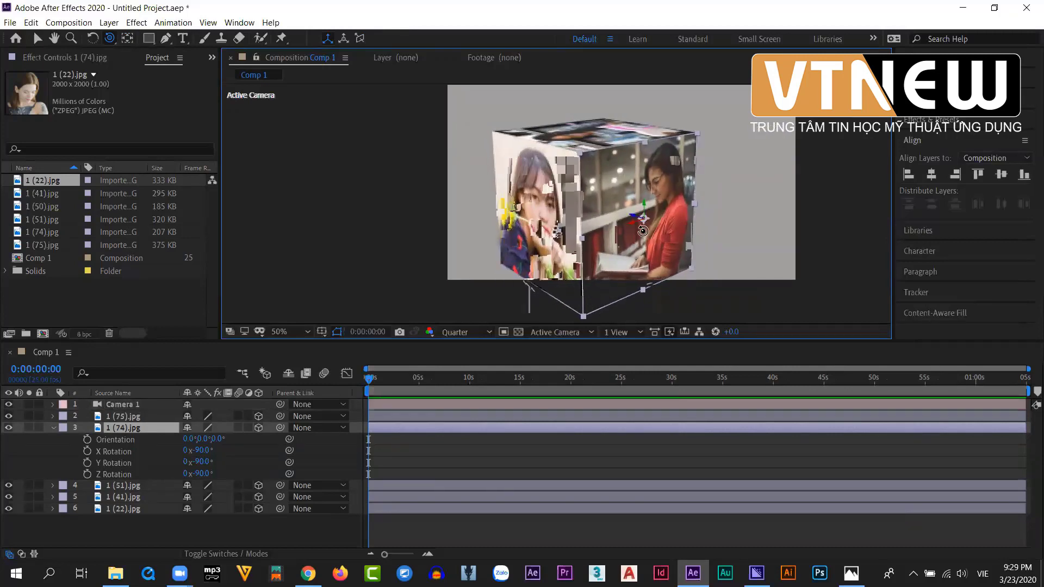
left_click_drag(644, 231, 533, 266)
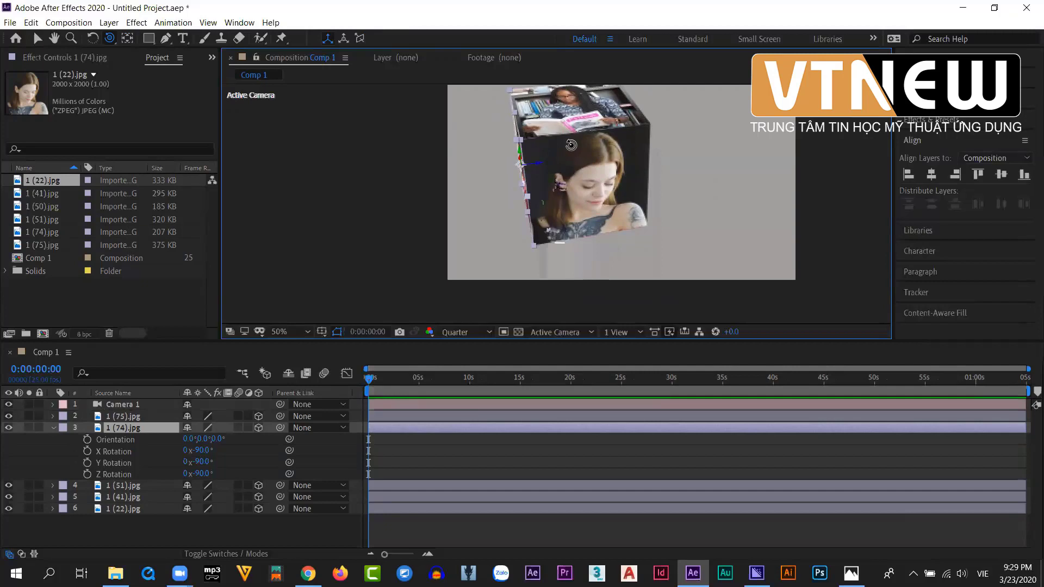
- Switch the composition from the Active Camera view to the Front view
left_click(574, 335)
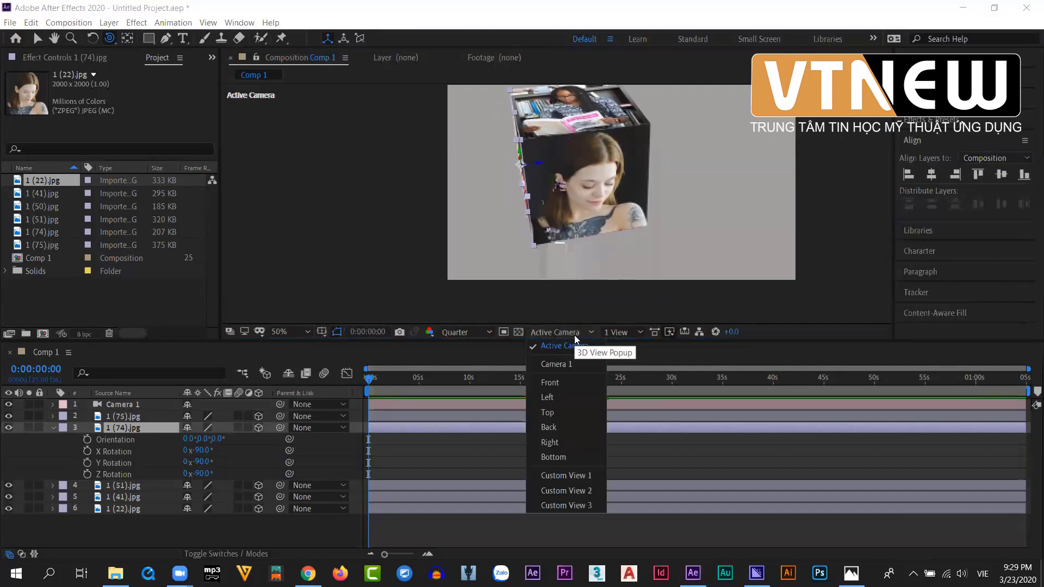
left_click(554, 384)
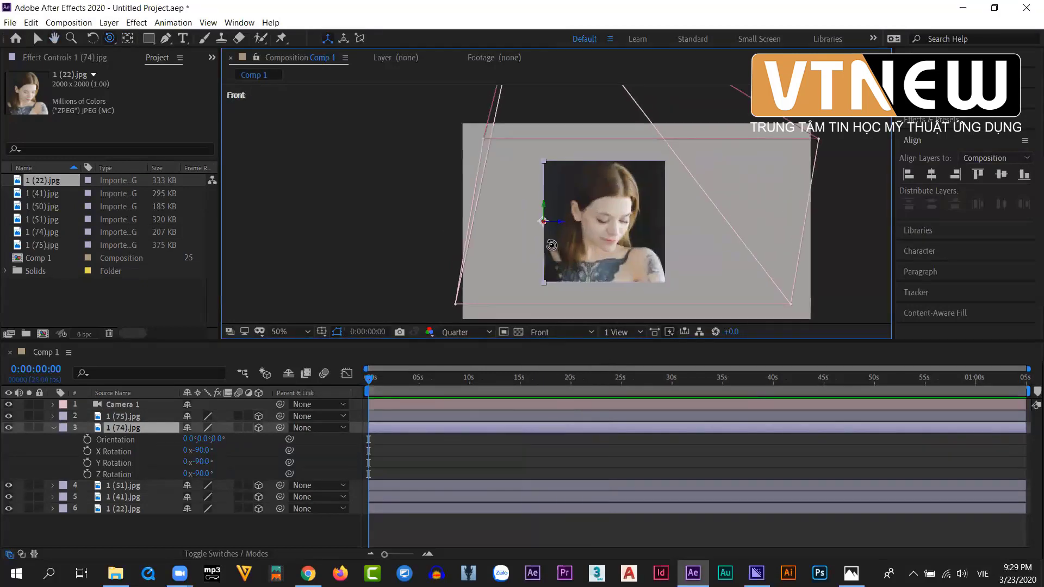
scroll(552, 244, "down", 4)
scroll(558, 160, "up", 4)
- Select Camera 1 and move its point of interest horizontally toward the center of the cube's front photo
left_click(129, 408)
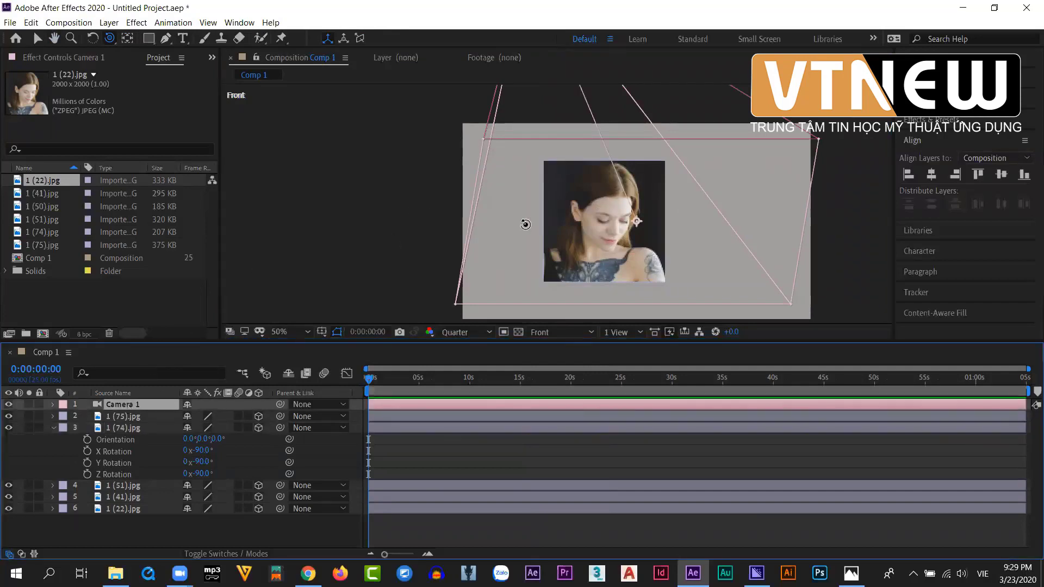
left_click(36, 39)
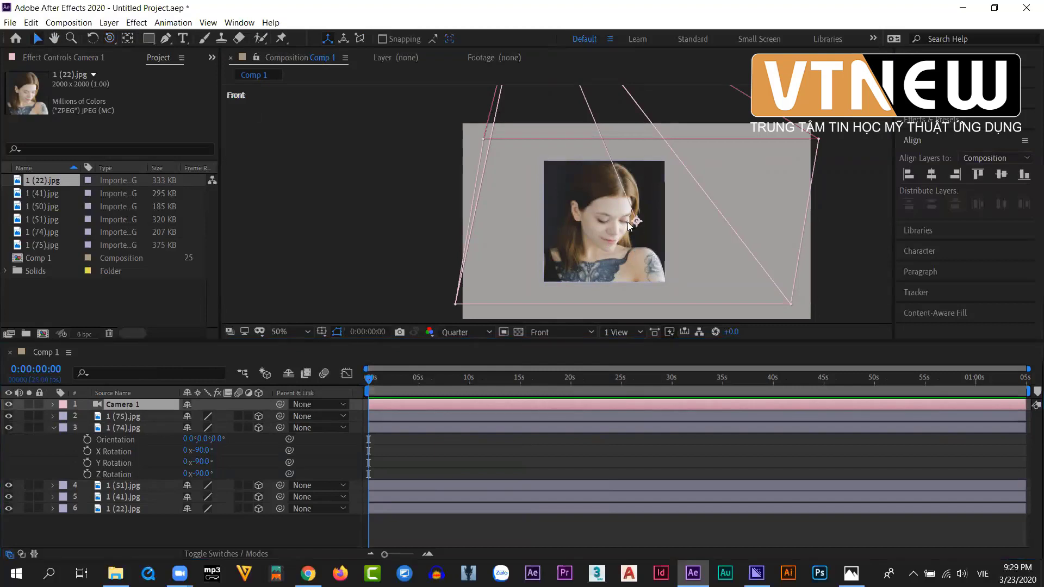
key("comma")
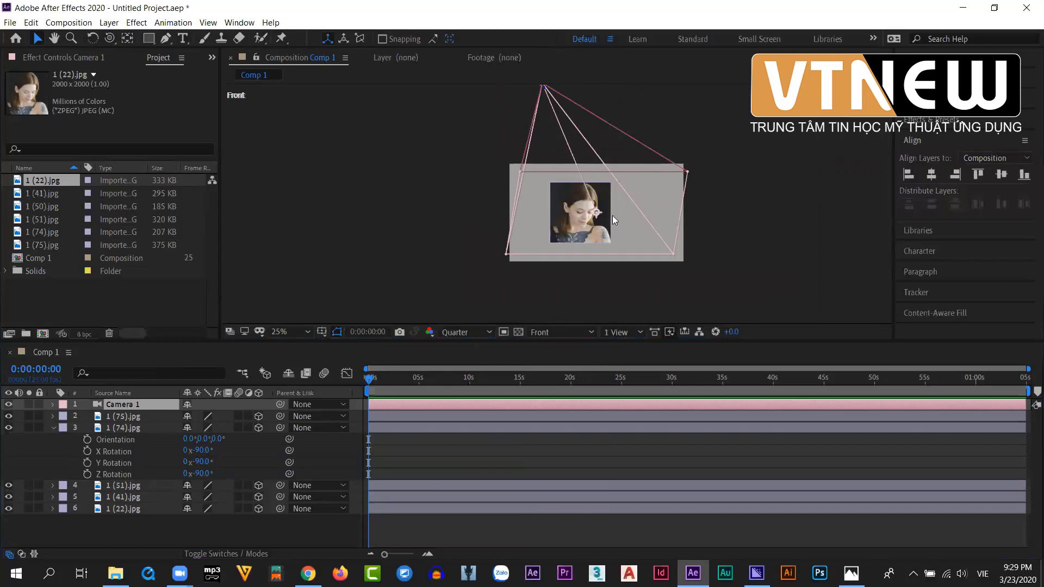
key("period")
key("period")
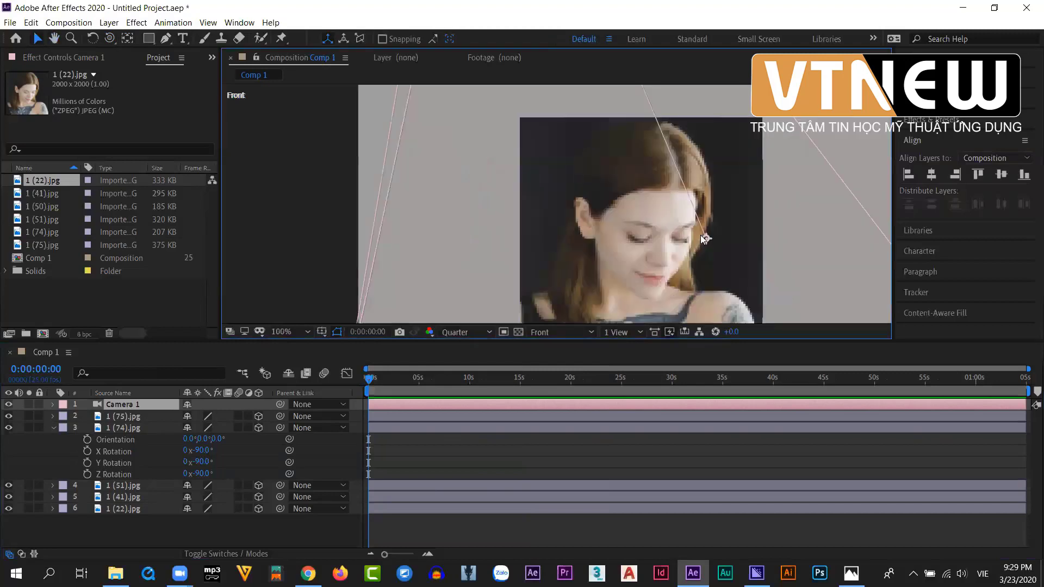
left_click_drag(703, 237, 662, 236)
key("comma")
key("comma")
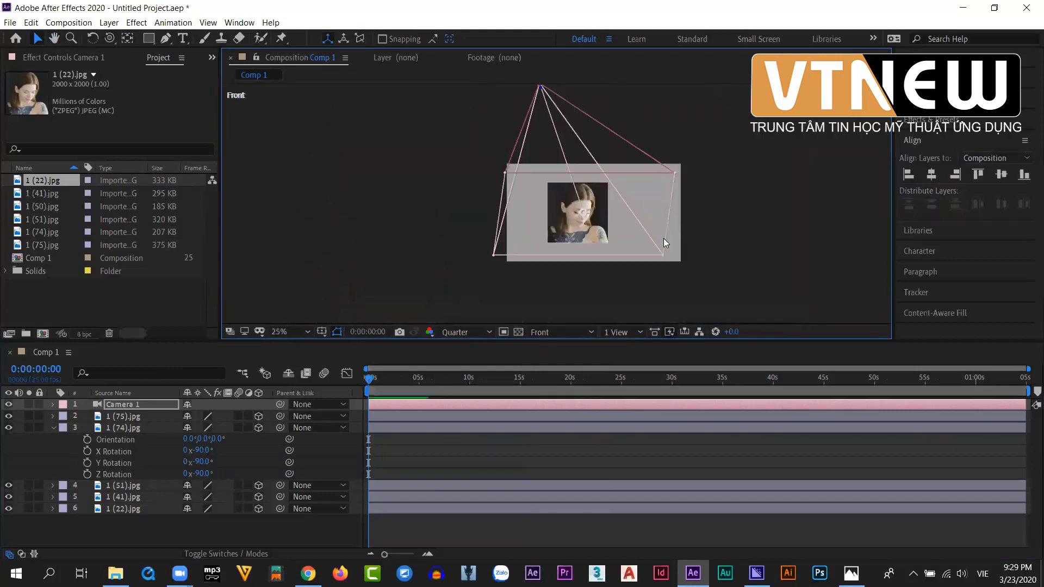
scroll(663, 239, "up", 3)
left_click_drag(569, 247, 583, 254)
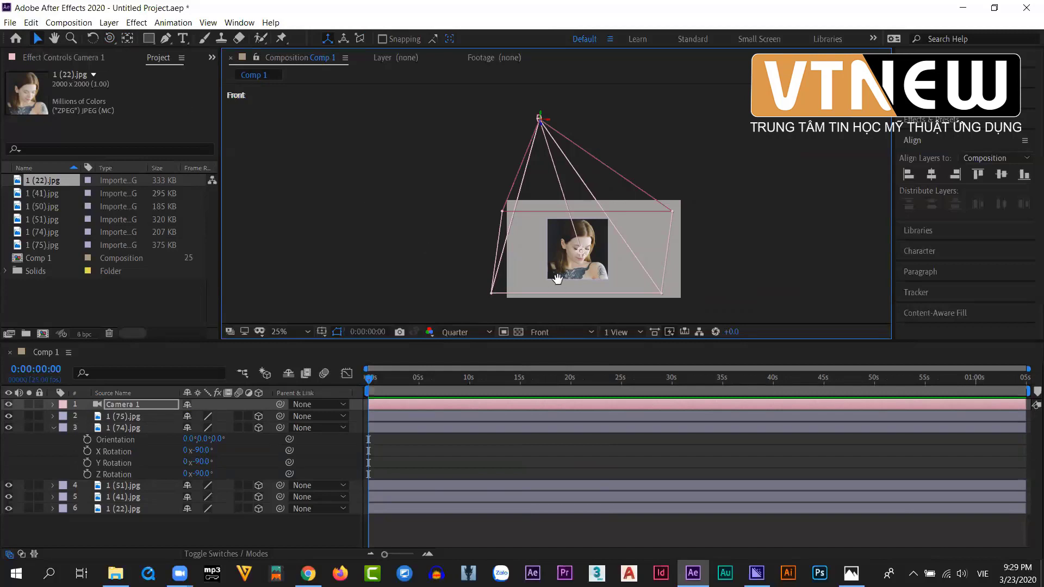
scroll(544, 272, "up", 2)
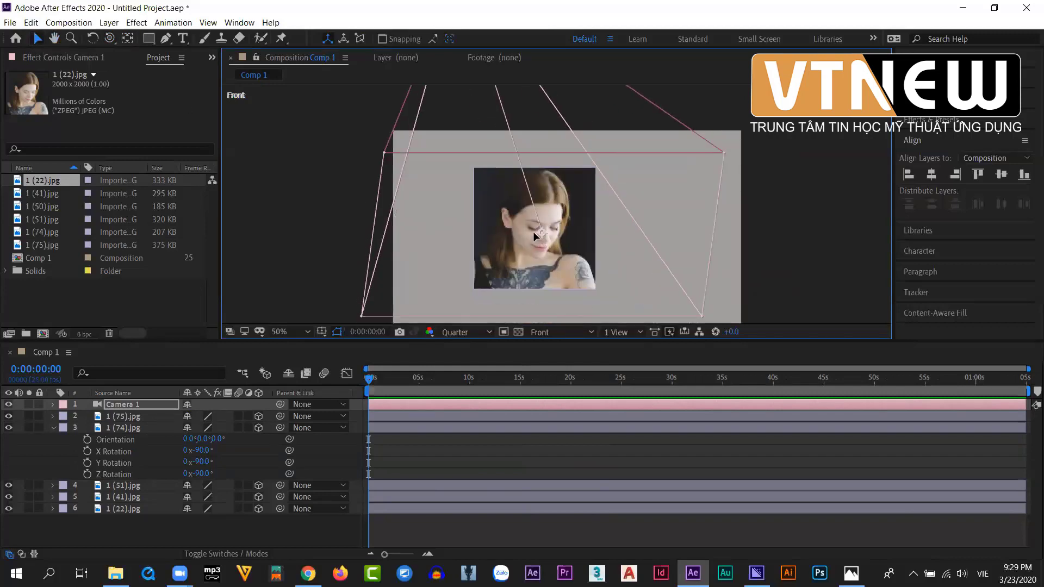
- Move Camera 1's point of interest to the cube's center in the Front view and in the Top view
left_click_drag(534, 236, 535, 233)
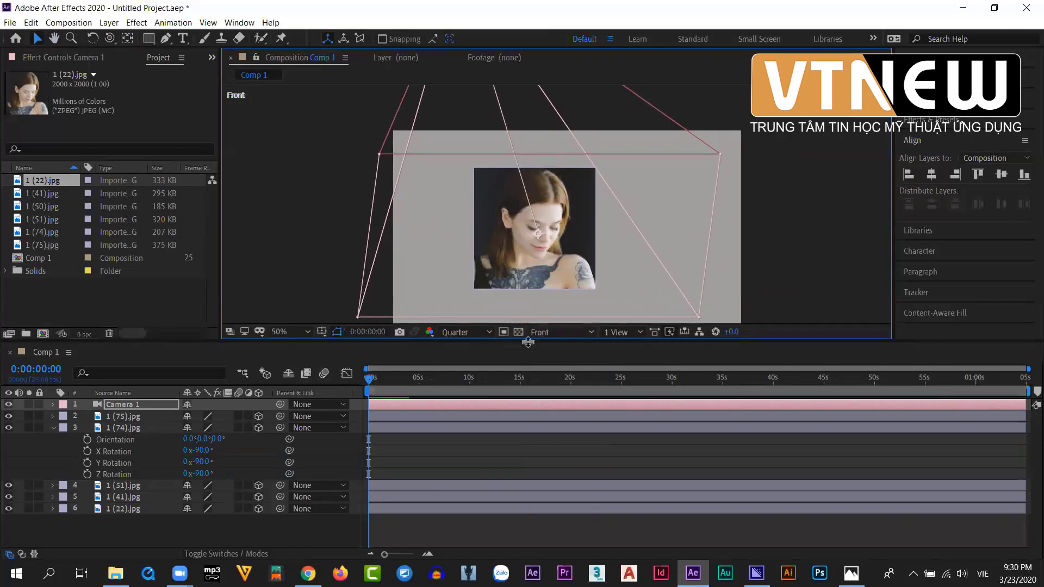
left_click(572, 330)
left_click(555, 412)
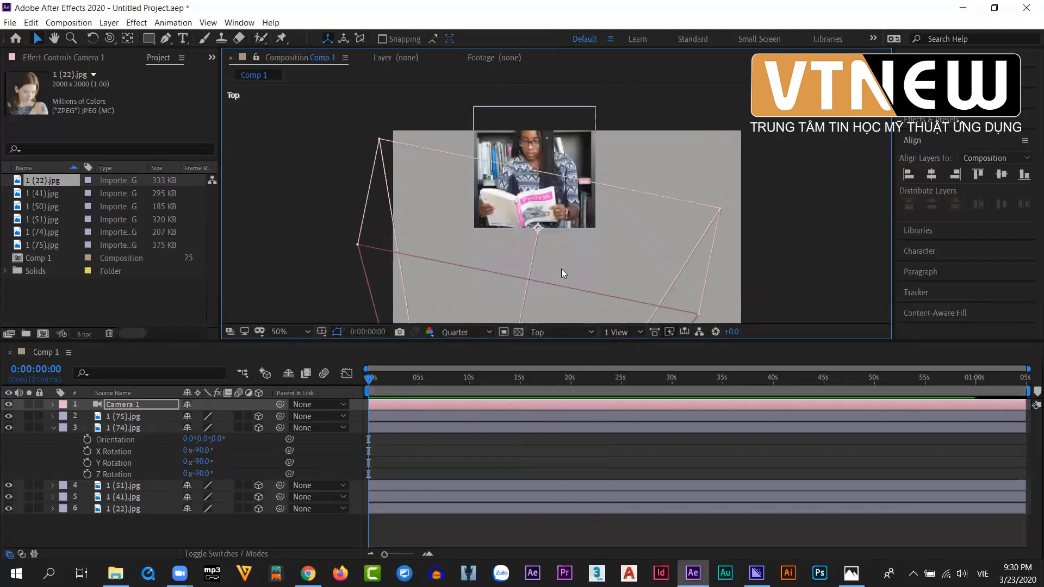
left_click_drag(536, 205, 543, 274)
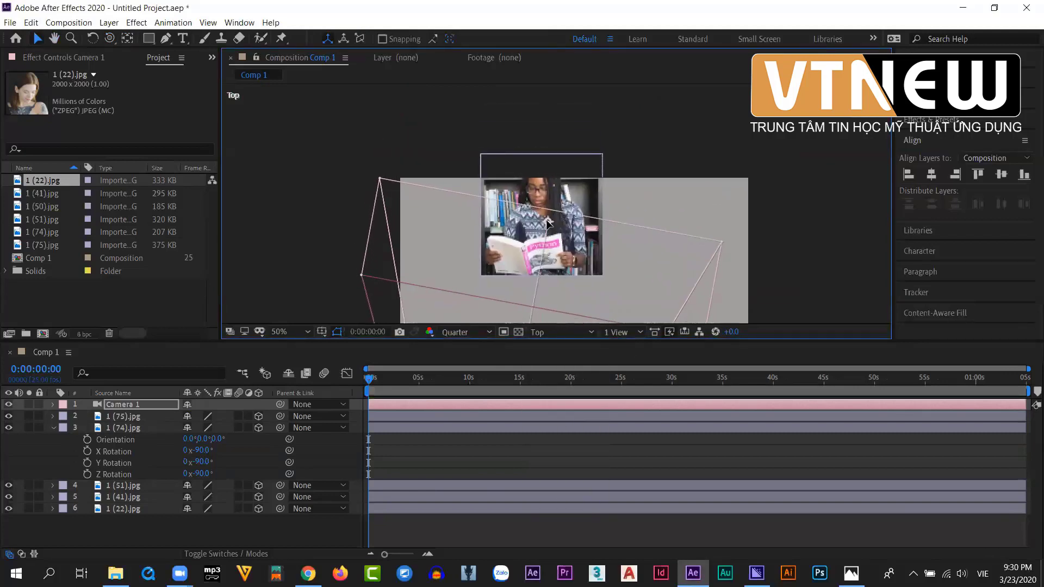
left_click_drag(548, 221, 544, 219)
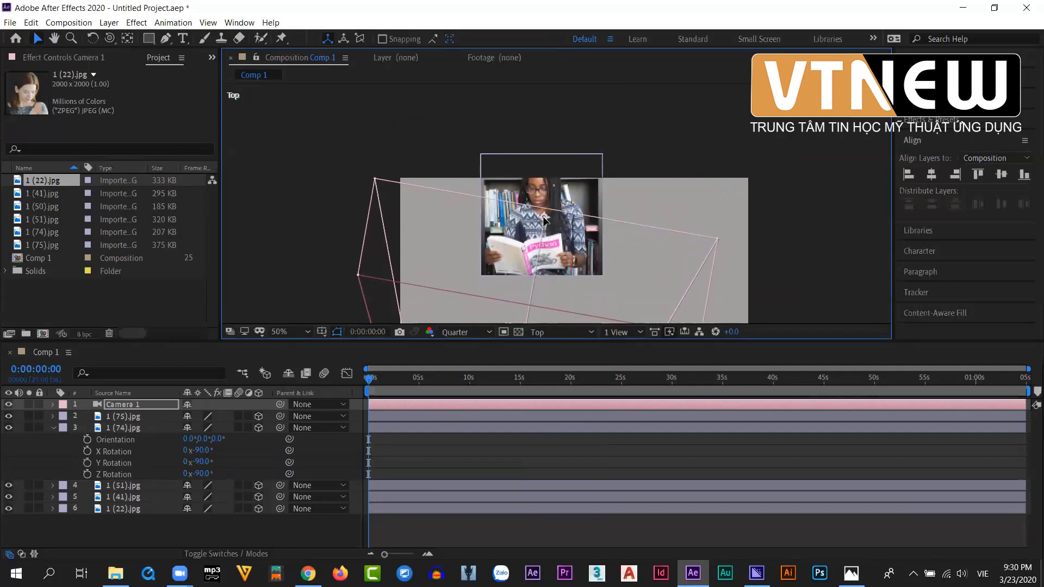
- Check the camera's point of interest against the cube from the Left and Back views
left_click(555, 332)
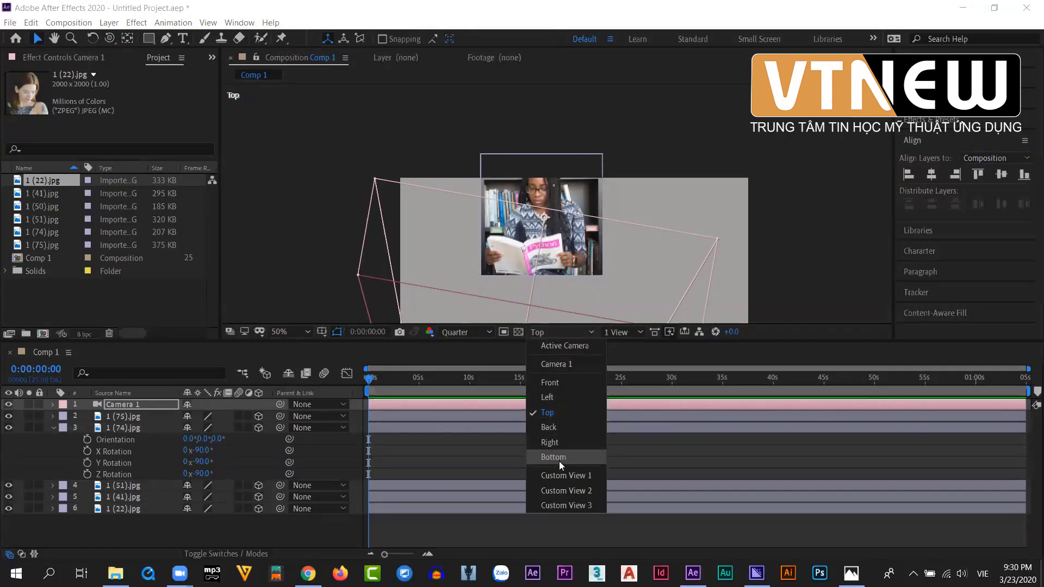
left_click(566, 394)
left_click_drag(571, 250, 585, 163)
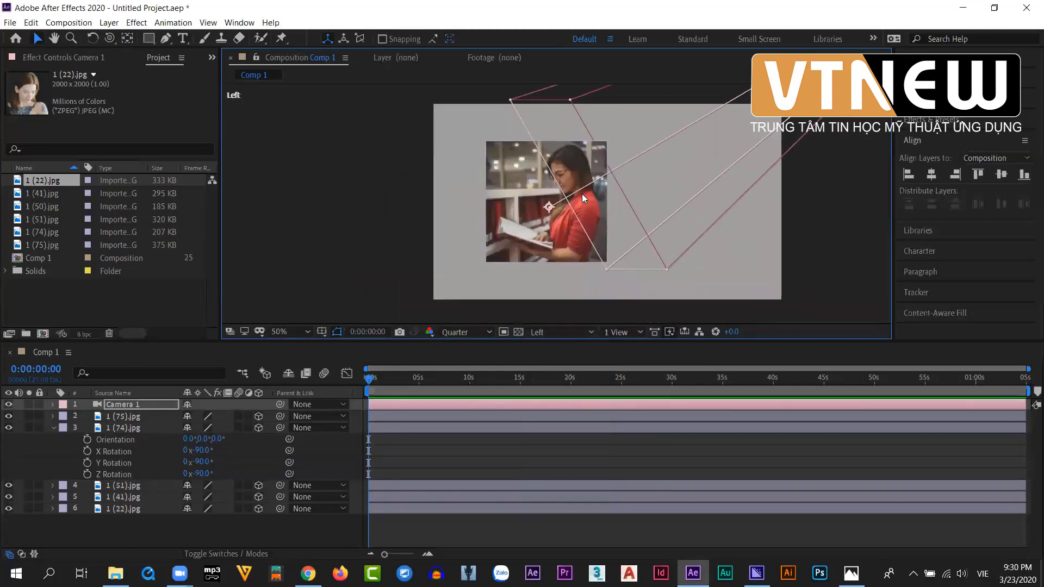
left_click(552, 333)
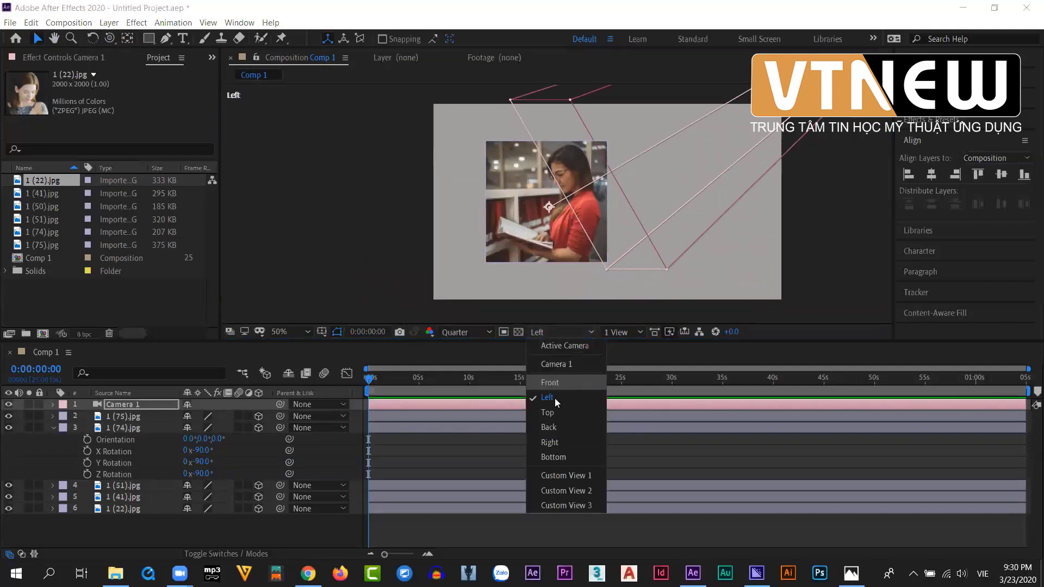
left_click(548, 427)
scroll(580, 202, "up", 2)
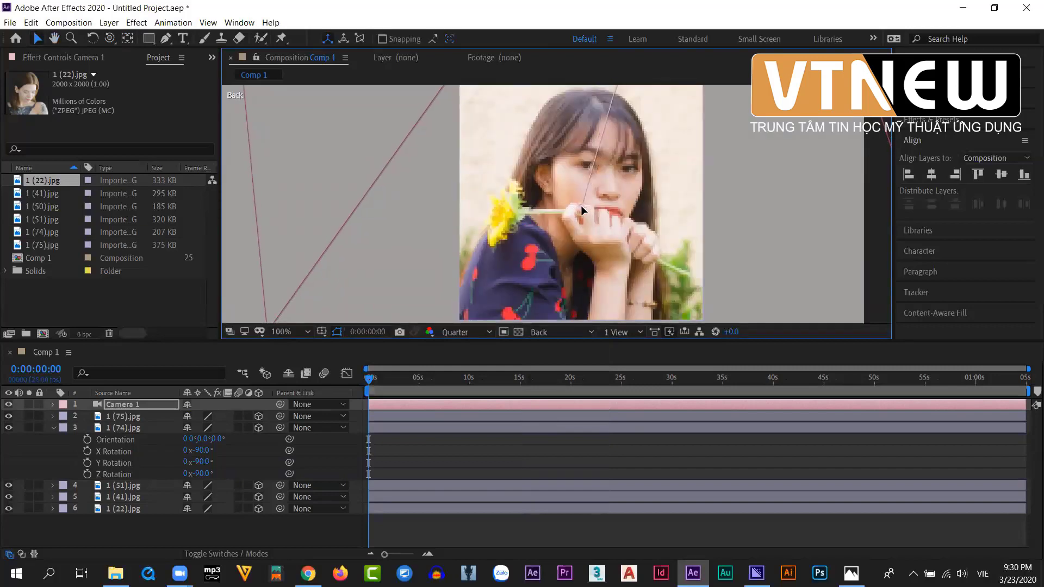
scroll(584, 207, "down", 2)
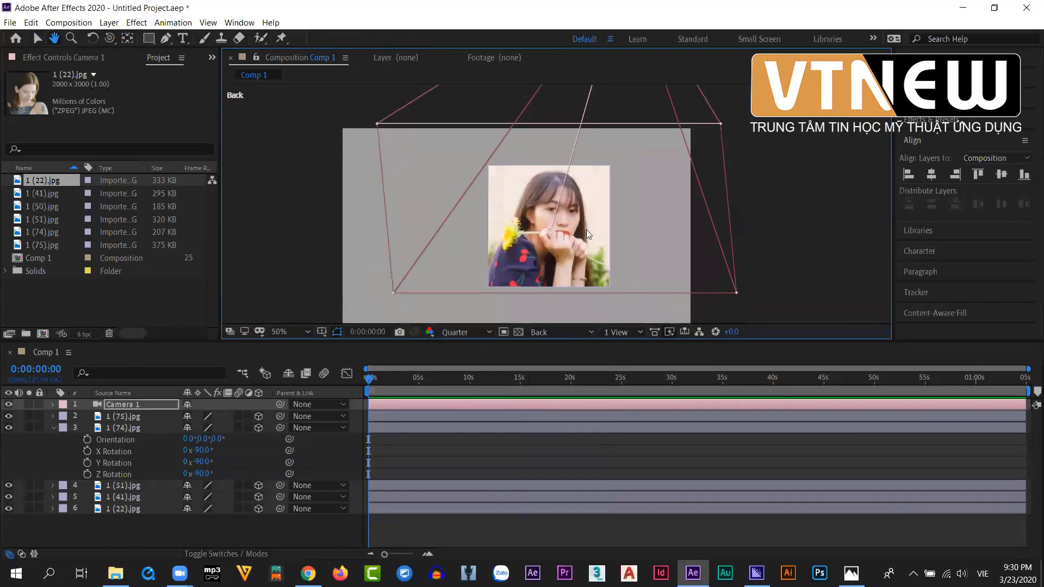
- Switch to the Camera 1 view and orbit the camera around the cube to a raised corner angle
left_click(558, 330)
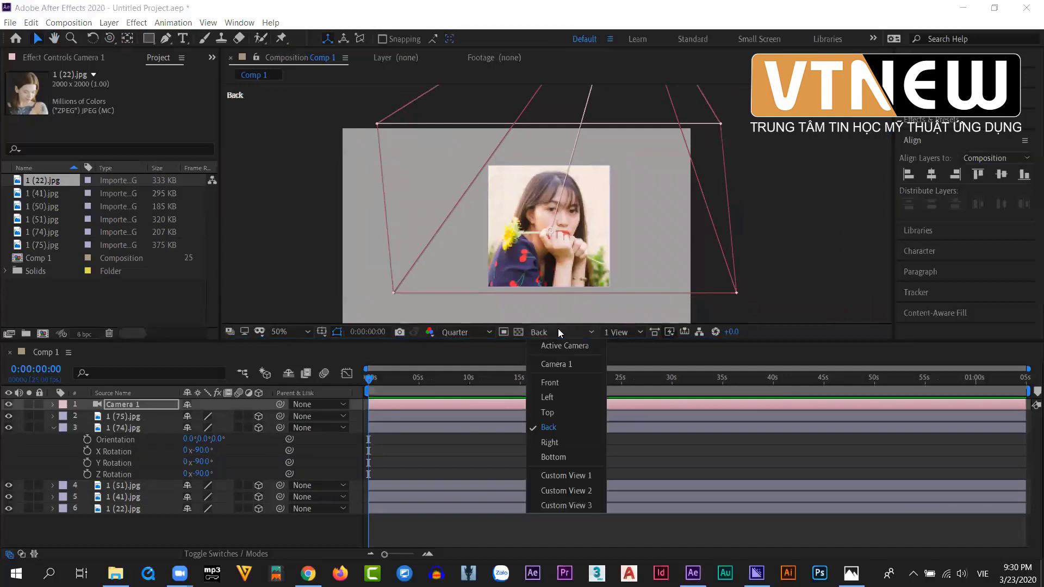
left_click(557, 365)
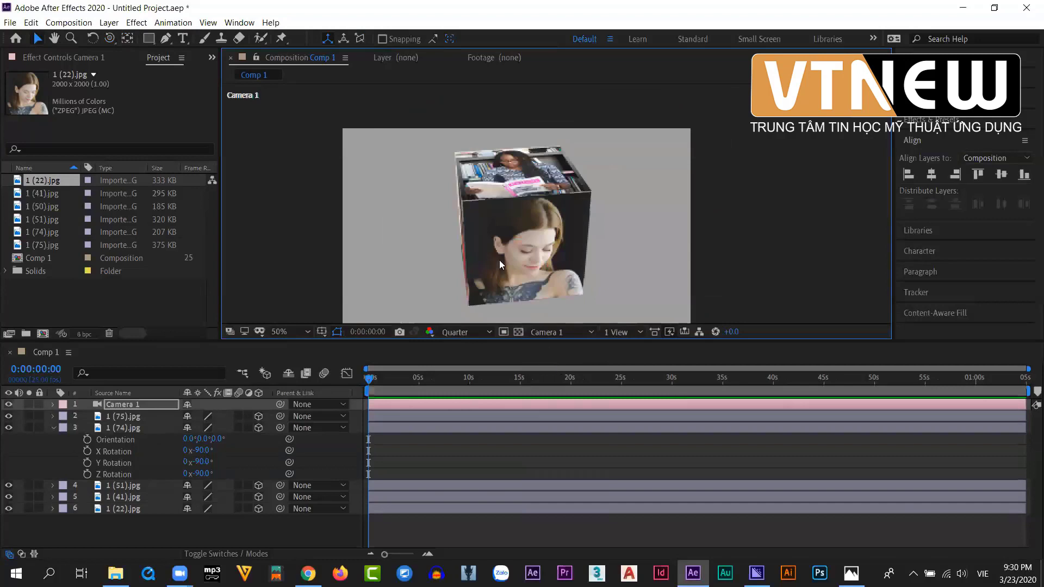
left_click(109, 40)
left_click_drag(536, 242, 535, 213)
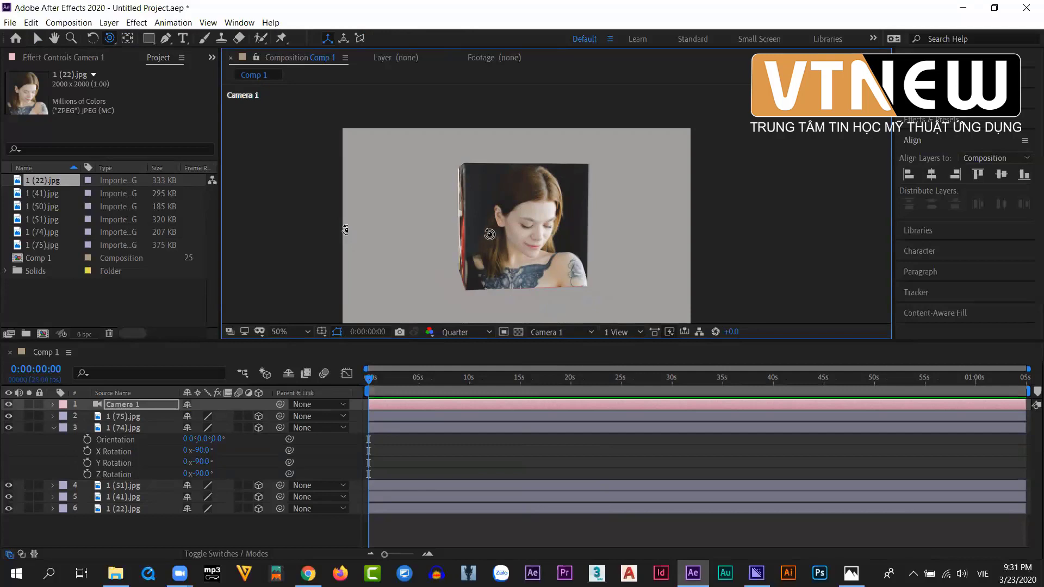
left_click_drag(491, 234, 574, 234)
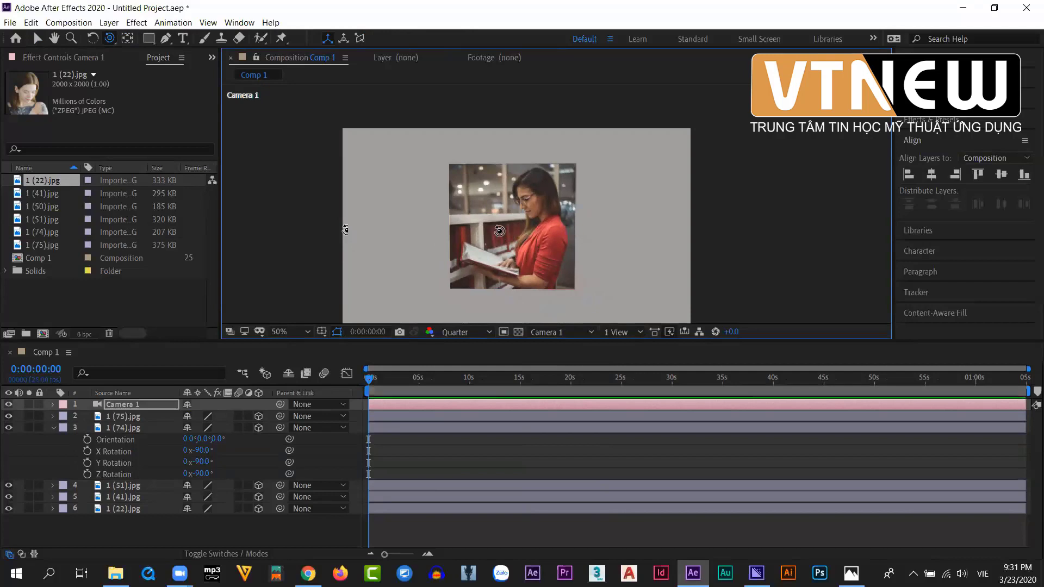
left_click_drag(499, 230, 592, 232)
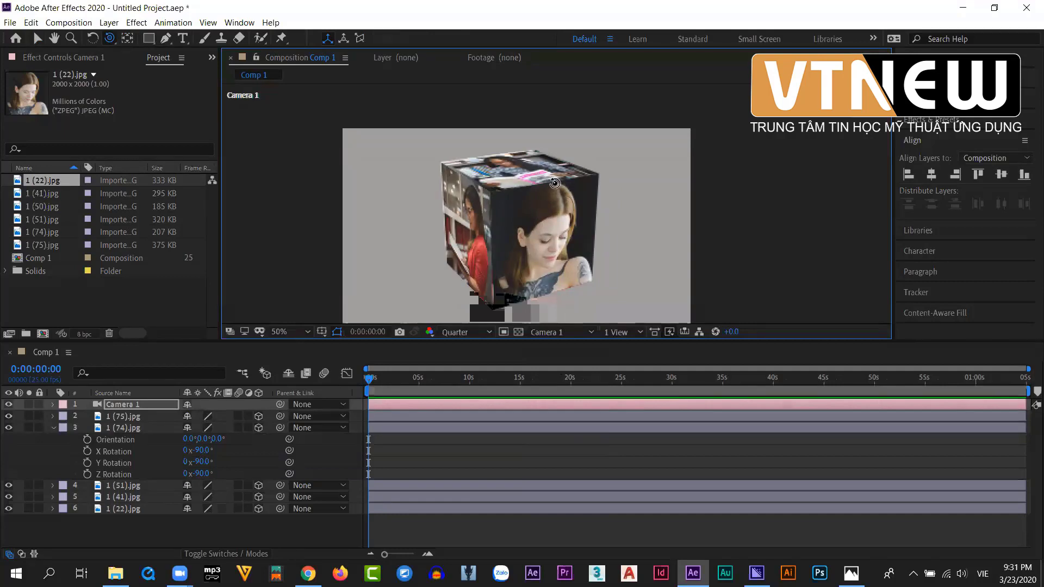
left_click_drag(529, 243, 554, 252)
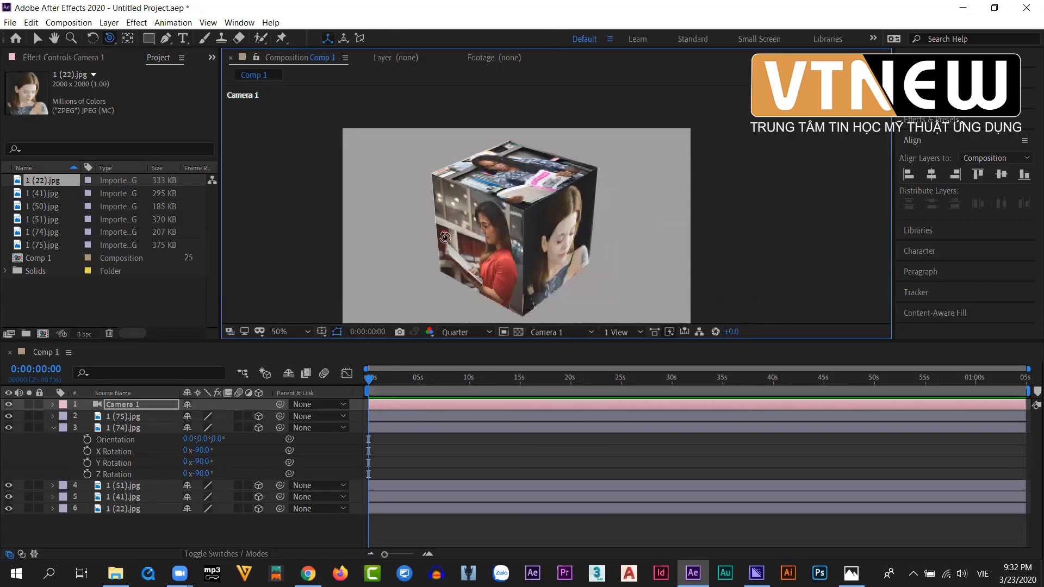
left_click_drag(445, 237, 453, 200)
- Examine the whole cube in the Camera 1 view at 25% and 50% magnification
key("space")
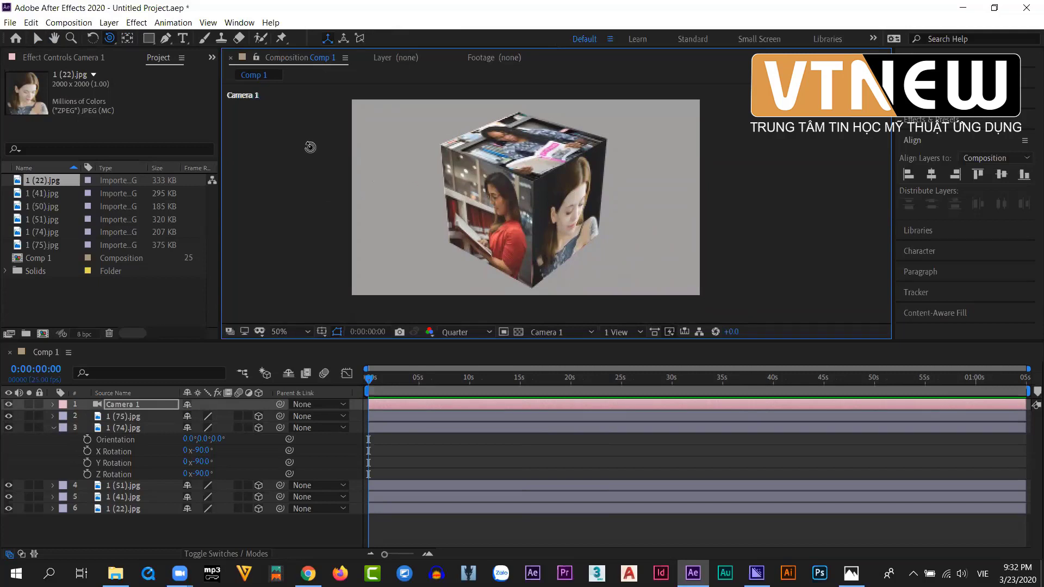
left_click_drag(572, 189, 583, 195)
scroll(583, 195, "down", 1)
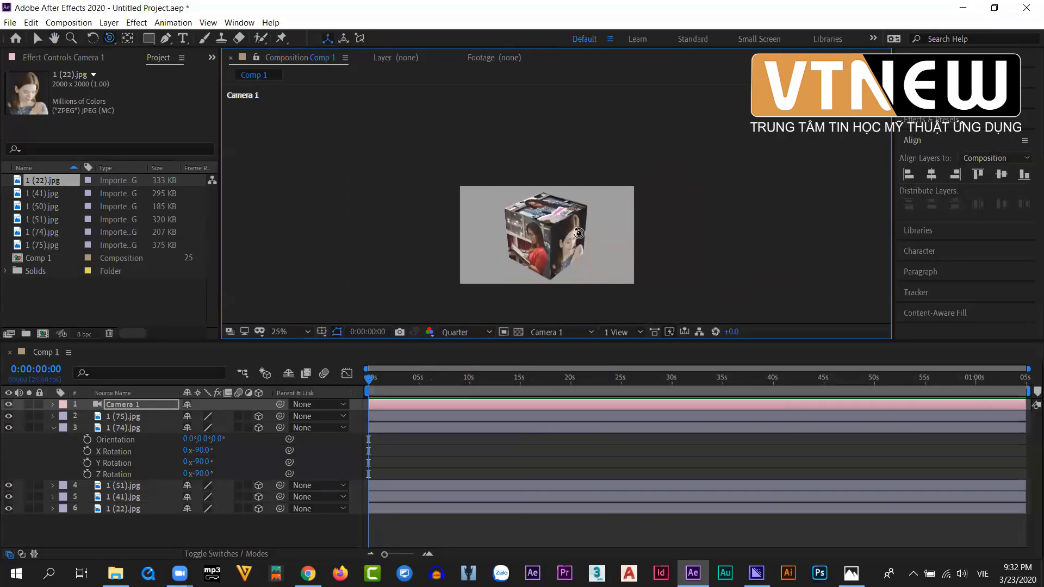
scroll(566, 226, "up", 2)
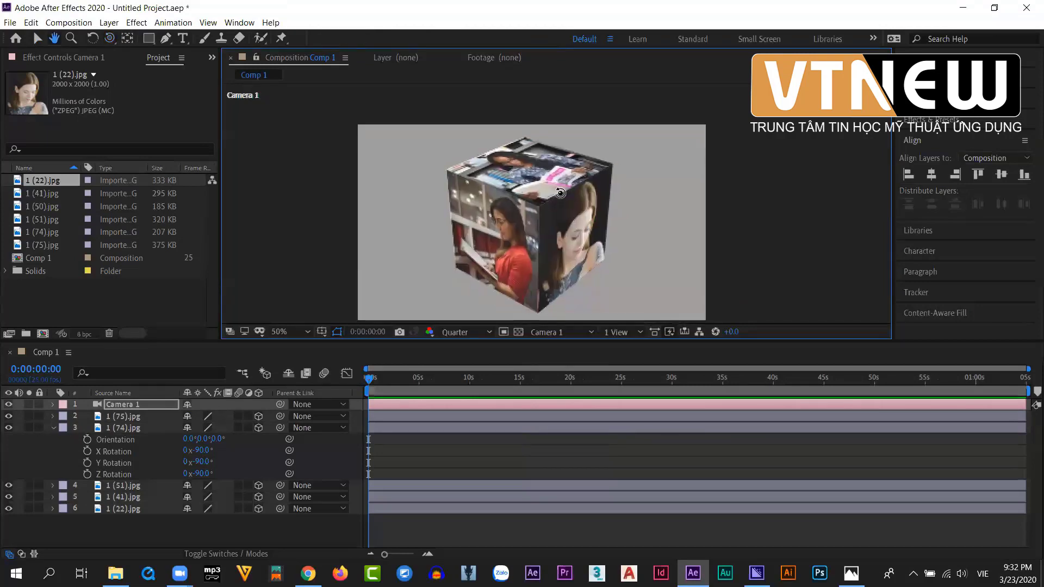
scroll(561, 193, "down", 2)
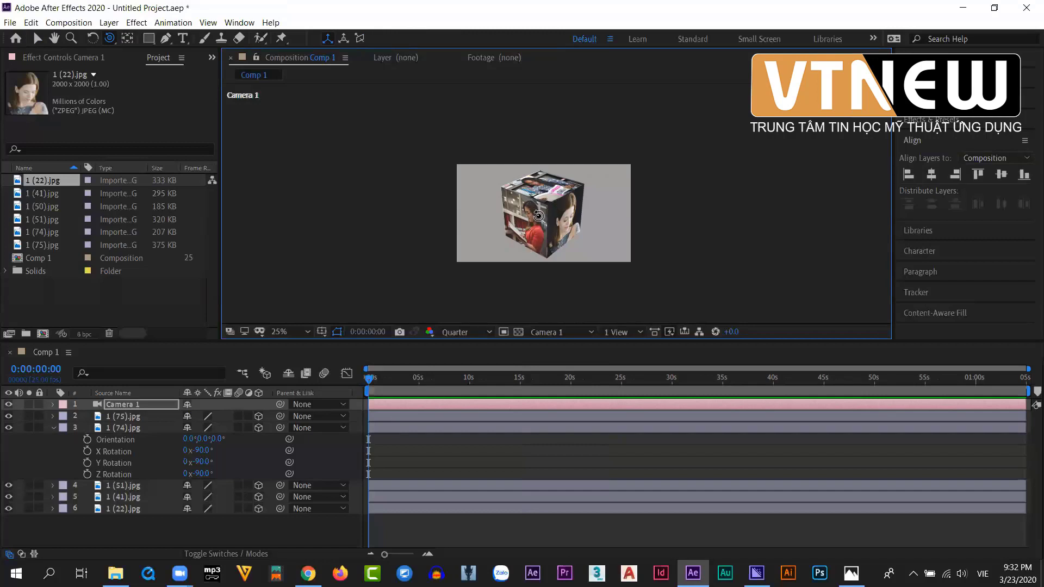
scroll(547, 214, "up", 2)
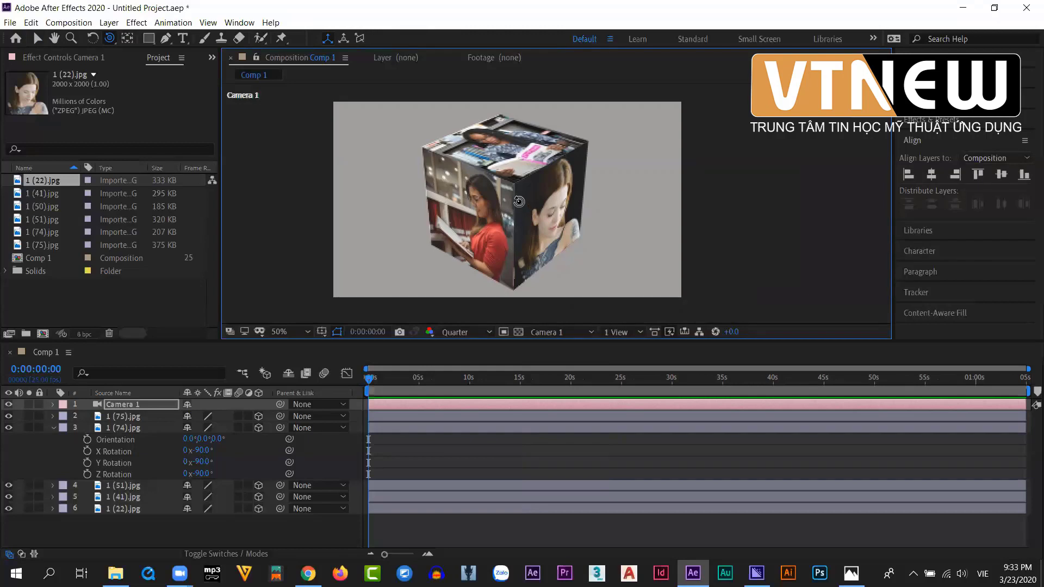
left_click_drag(518, 202, 545, 206)
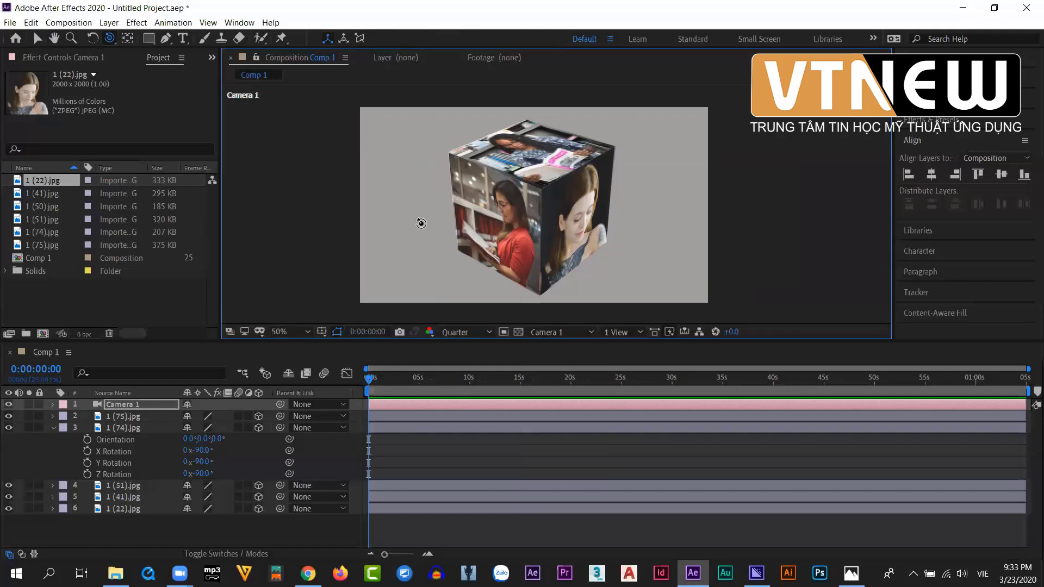
scroll(575, 228, "down", 2)
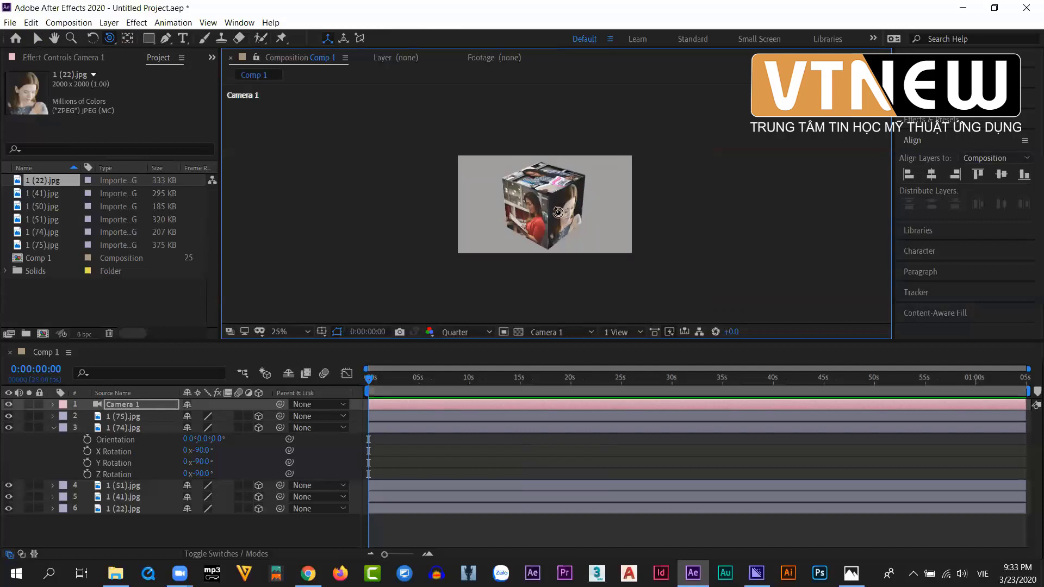
- Orbit toward the cube's front photo and inspect its face detail at up to 400% magnification
mouse_move(558, 212)
left_mouse_down()
mouse_move(545, 204)
mouse_move(573, 210)
left_mouse_up()
scroll(573, 210, "up", 4)
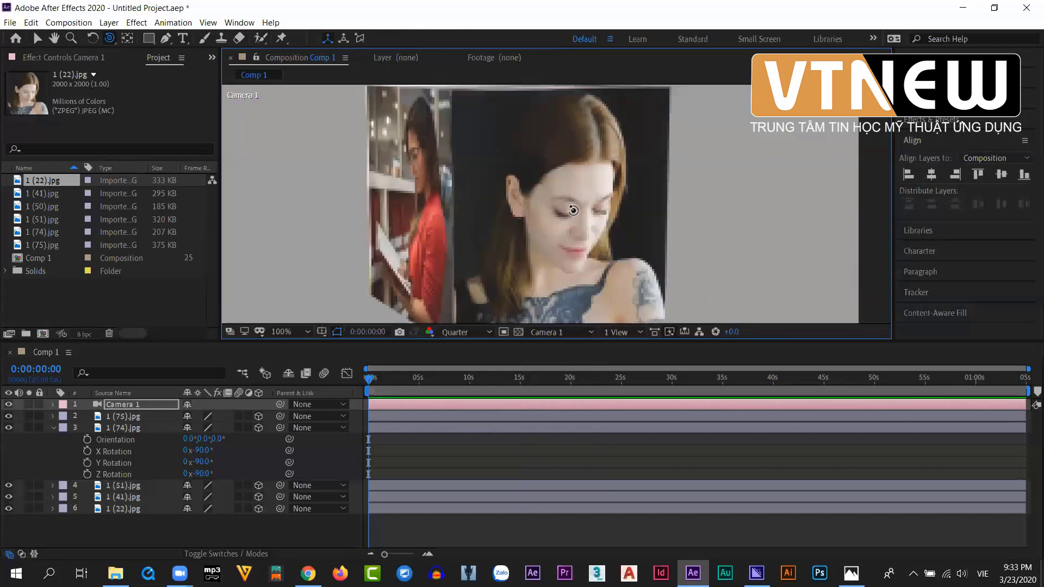
scroll(604, 210, "up", 4)
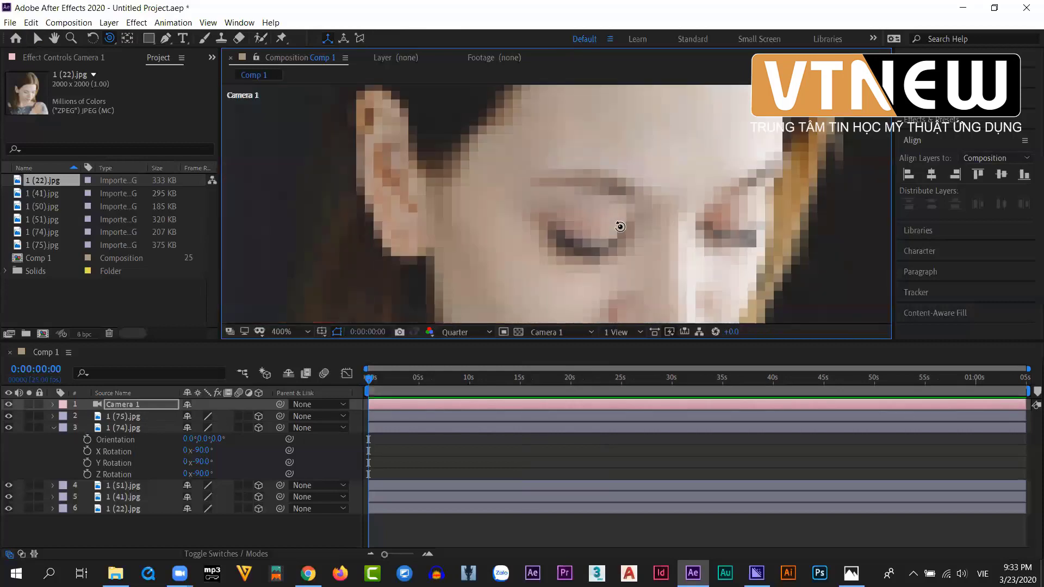
key("h")
left_click_drag(588, 292, 523, 116)
key("c")
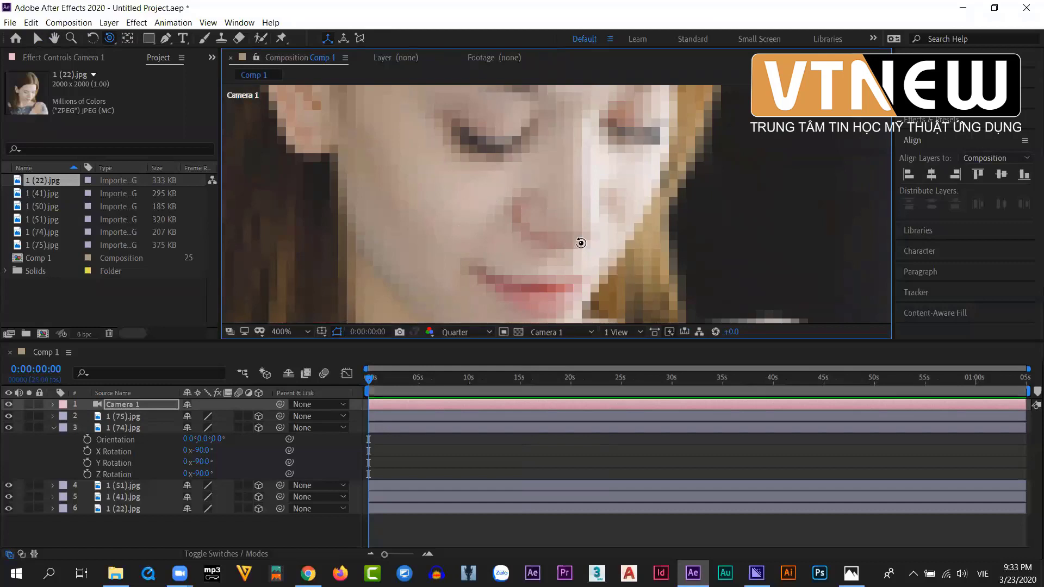
scroll(580, 243, "down", 6)
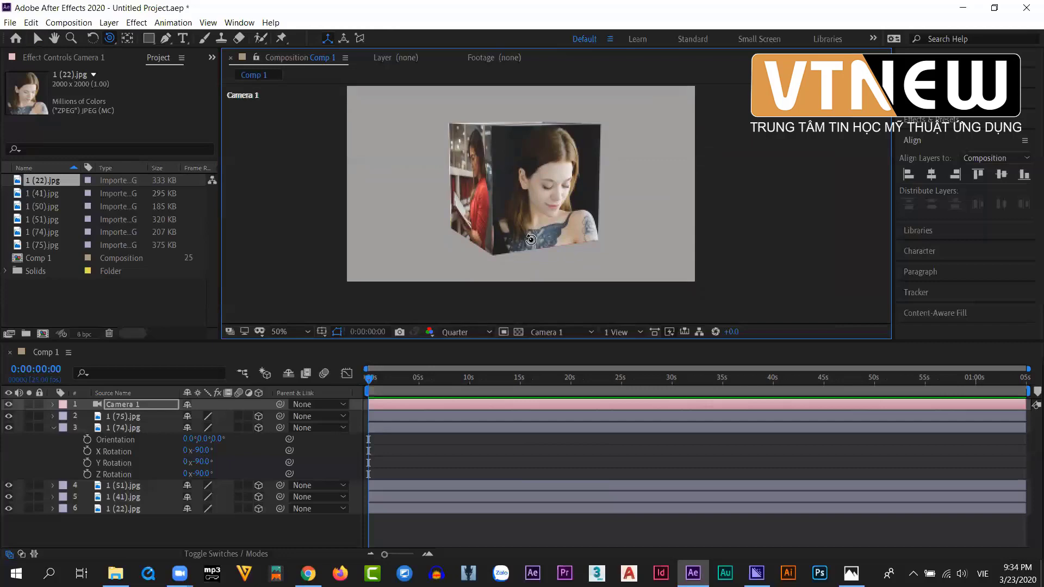
- Orbit the camera around to the cube's flower photo and collapse the 1 (74).jpg layer's properties
left_click_drag(531, 240, 579, 188)
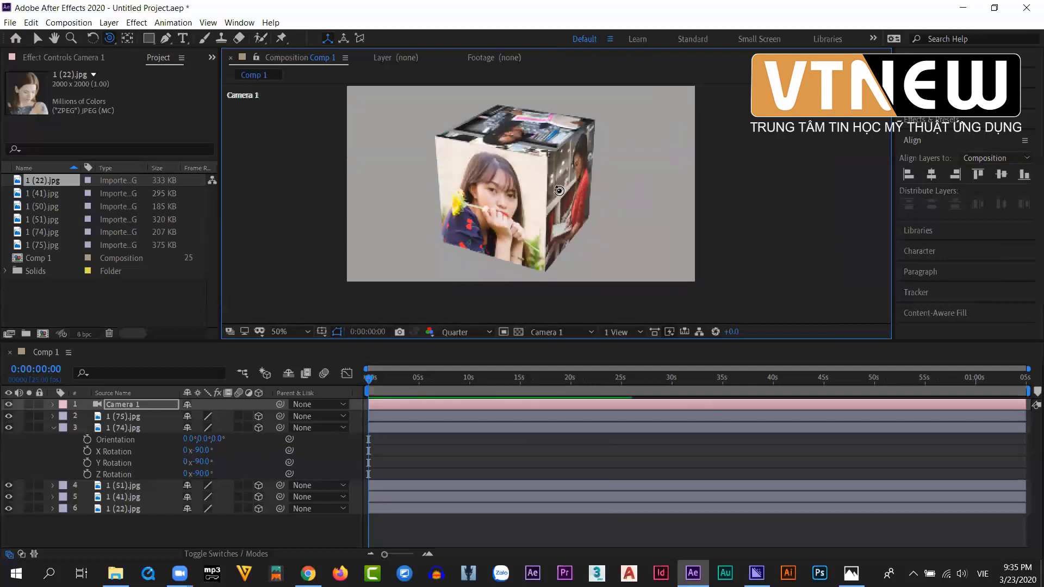
left_click(52, 427)
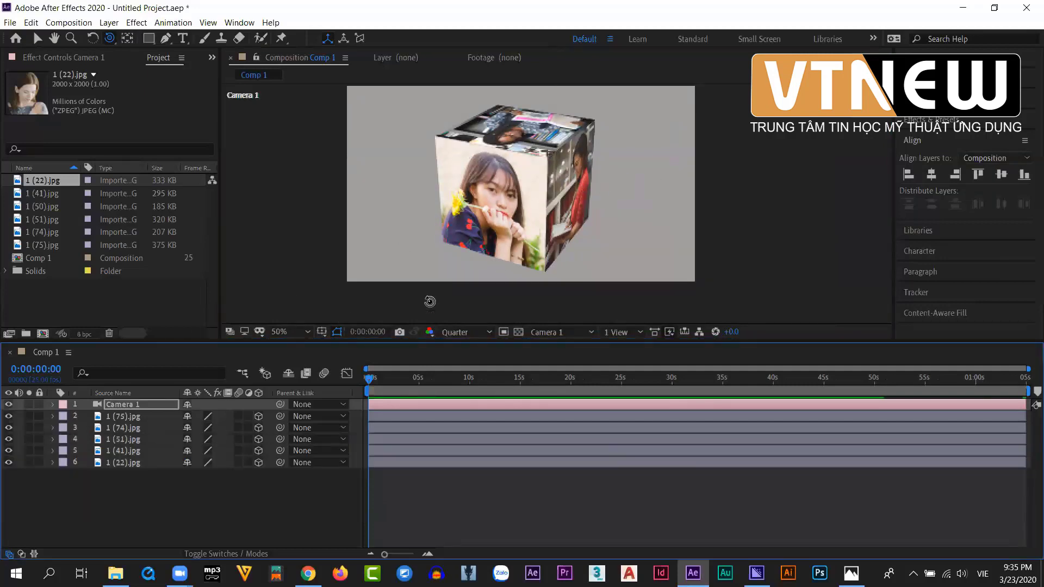
left_click_drag(536, 194, 618, 183)
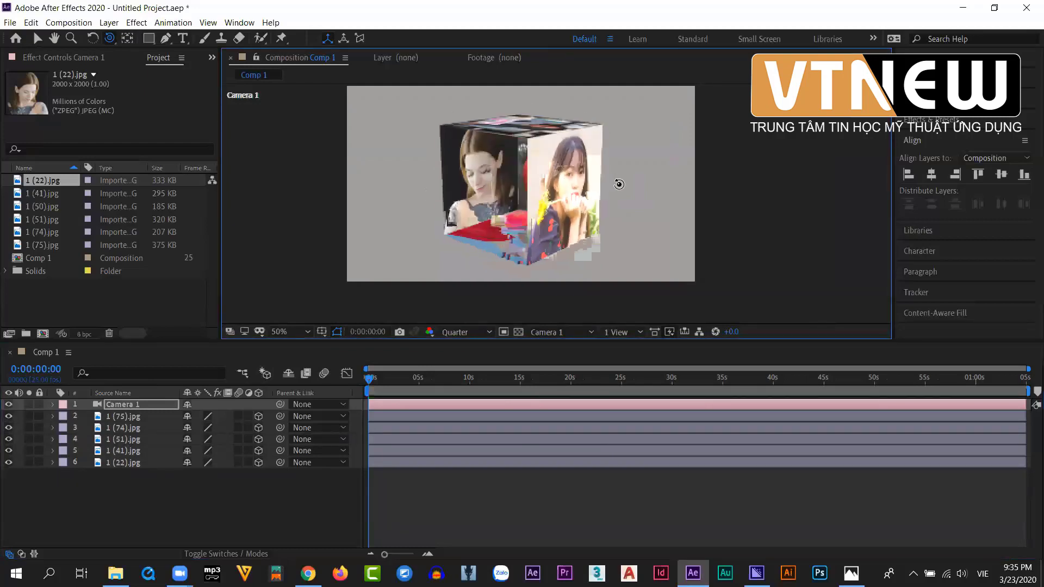
- Expand Camera 1's Transform properties and set its Y Rotation to -3°
left_click(52, 404)
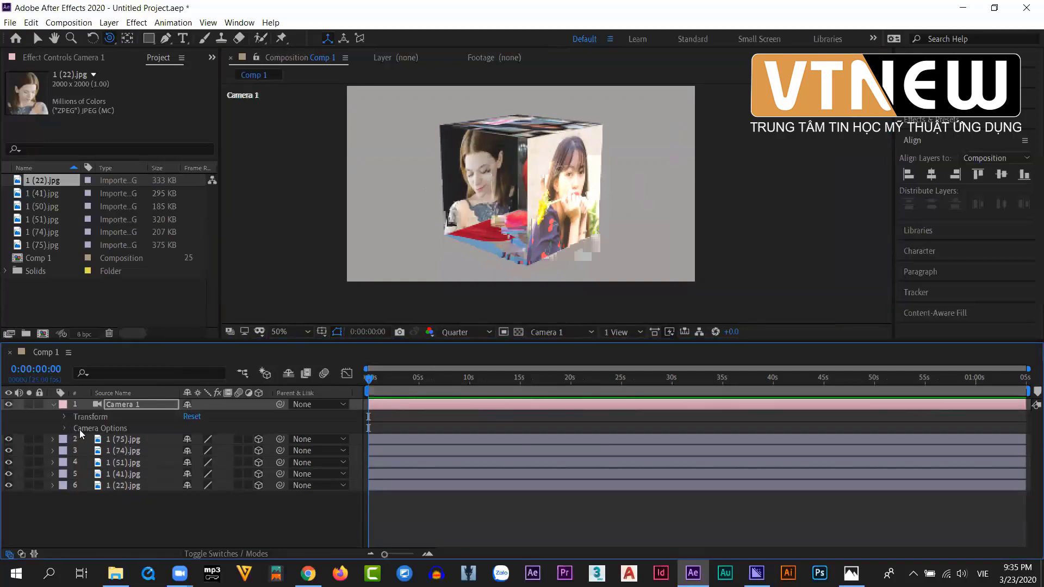
left_click(90, 417)
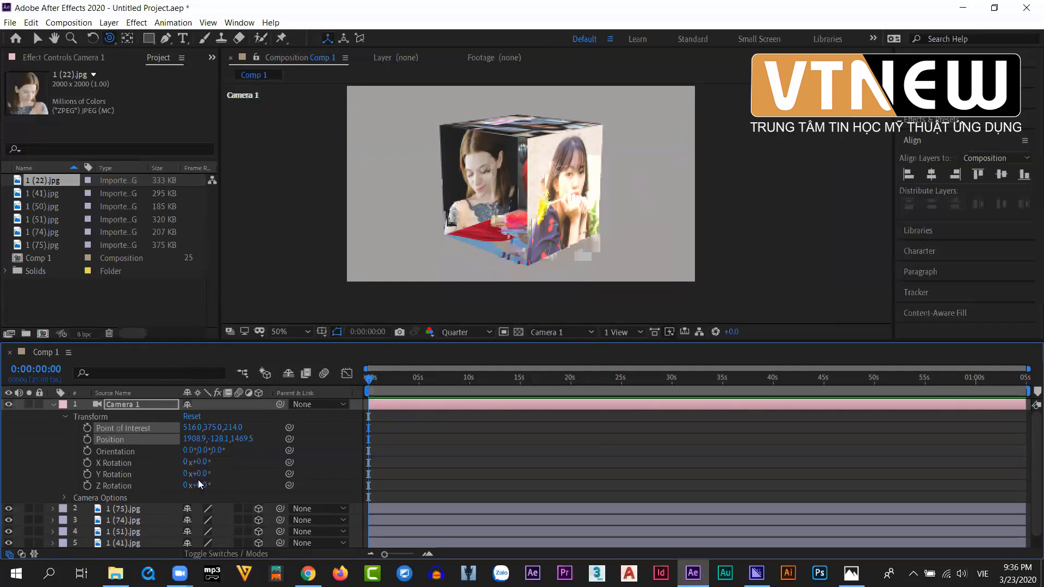
mouse_move(200, 461)
left_mouse_down()
mouse_move(228, 462)
mouse_move(199, 464)
mouse_move(215, 474)
mouse_move(200, 477)
left_mouse_up()
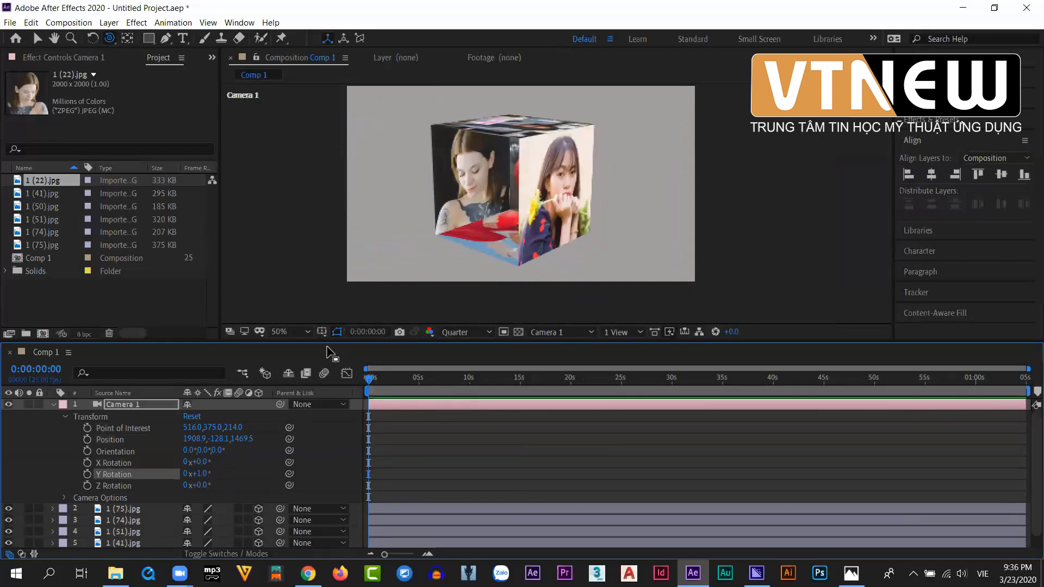
mouse_move(200, 476)
left_mouse_down()
mouse_move(220, 474)
mouse_move(179, 476)
mouse_move(191, 476)
left_mouse_up()
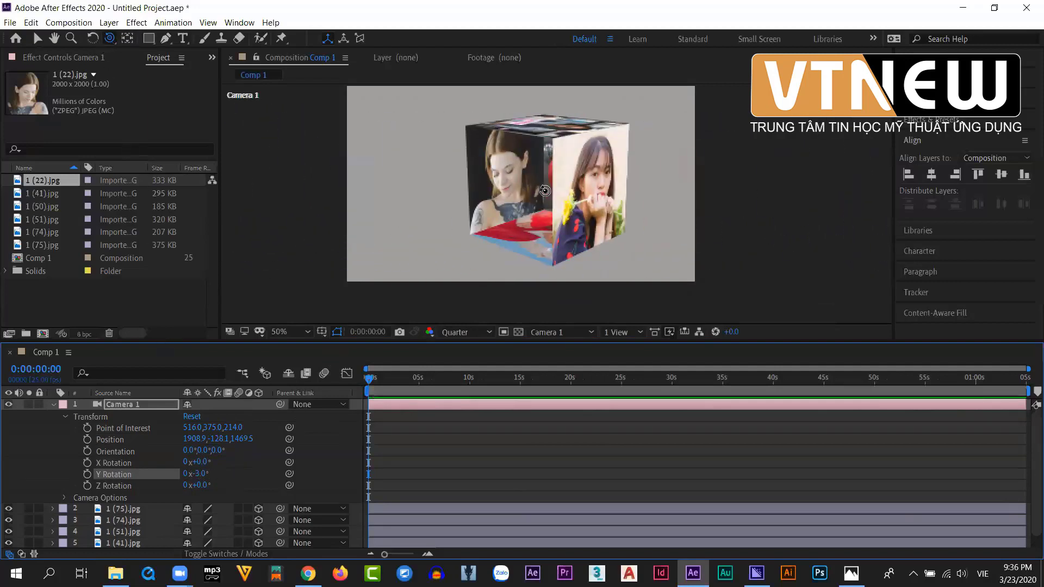
- Orbit the camera to face the flower photo more directly, and shift the cube left in the view with the Track XY Camera tool
left_click_drag(545, 191, 530, 174)
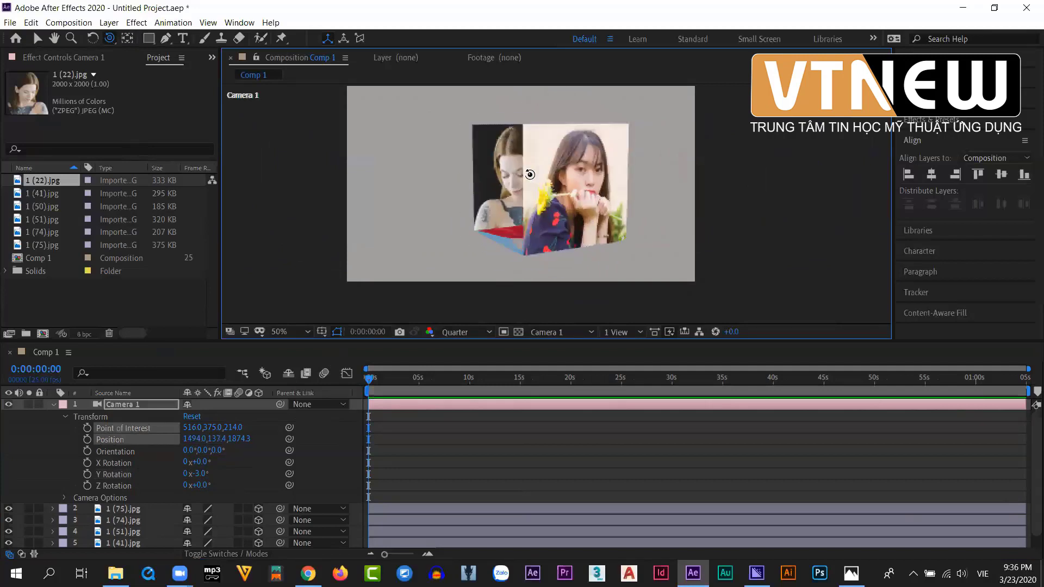
left_click(113, 37)
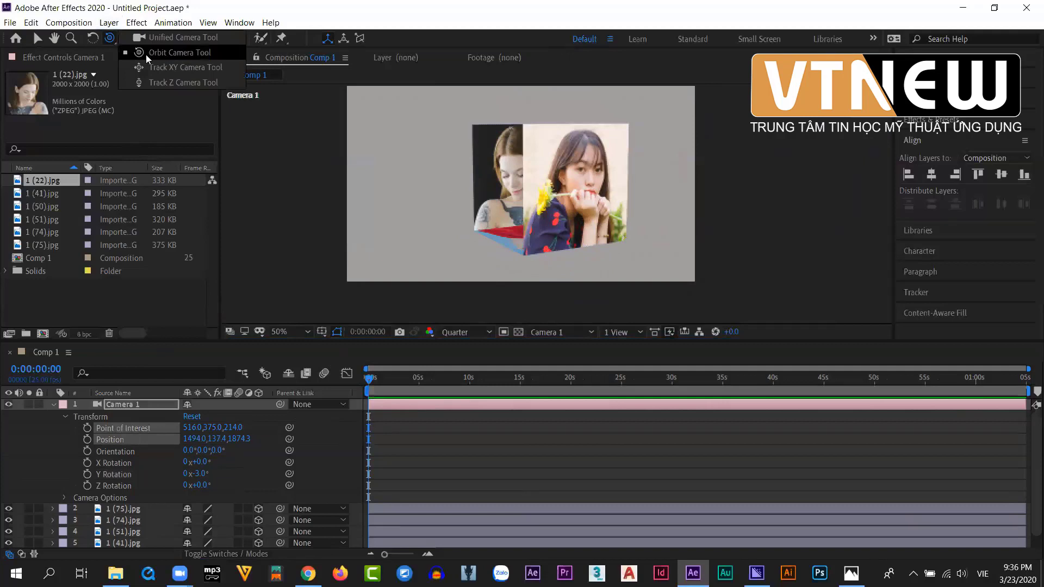
left_click(155, 80)
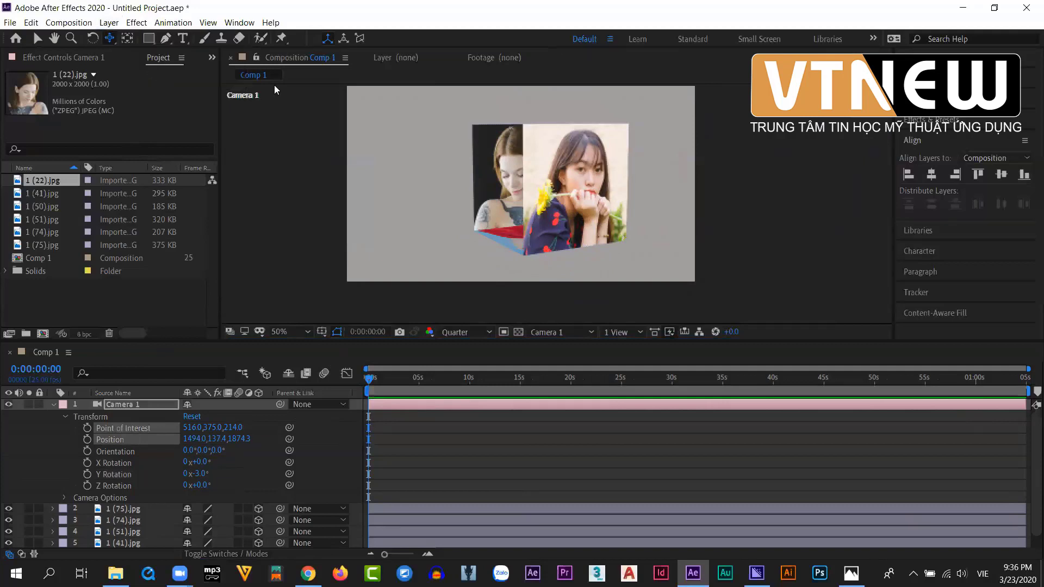
left_click_drag(521, 199, 482, 196)
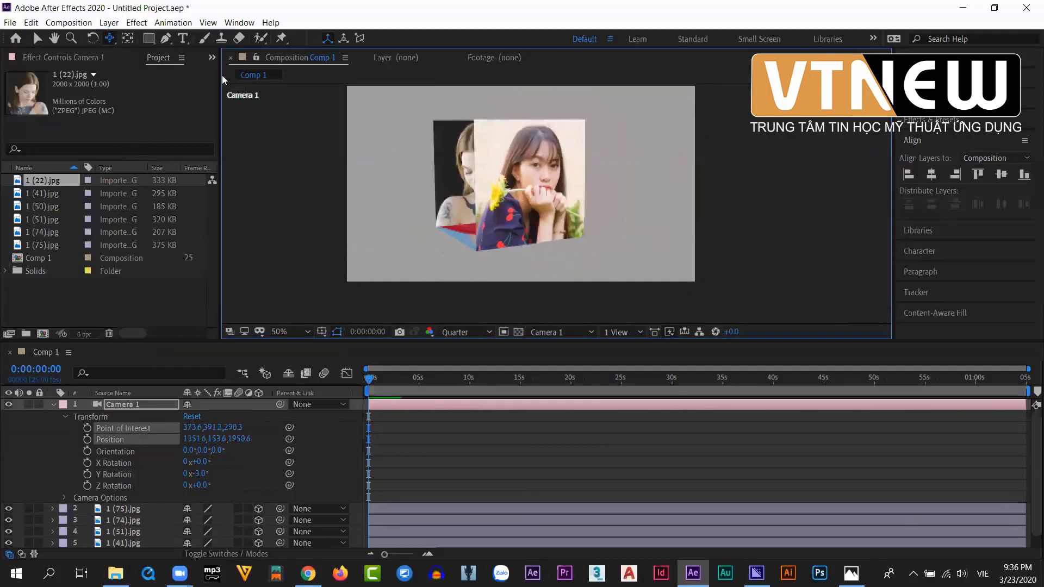
- Dolly Camera 1 with the Track Z Camera tool to a Position of about 1355.6, 152.5, 1958.3, leaving its Transform properties expanded
left_click(110, 40)
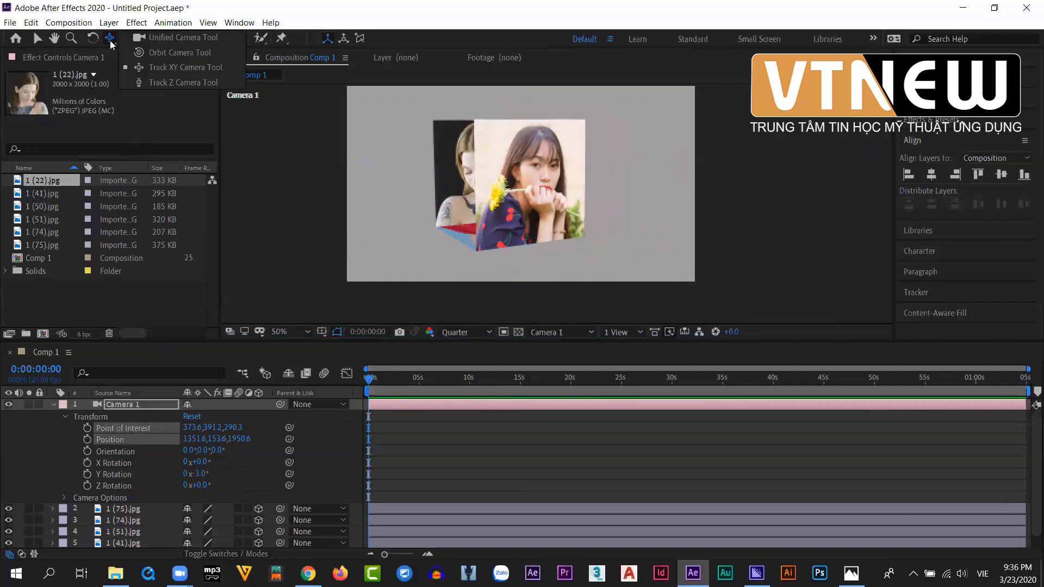
left_click(155, 83)
mouse_move(524, 237)
left_mouse_down()
mouse_move(541, 400)
mouse_move(536, 136)
mouse_move(535, 219)
left_mouse_up()
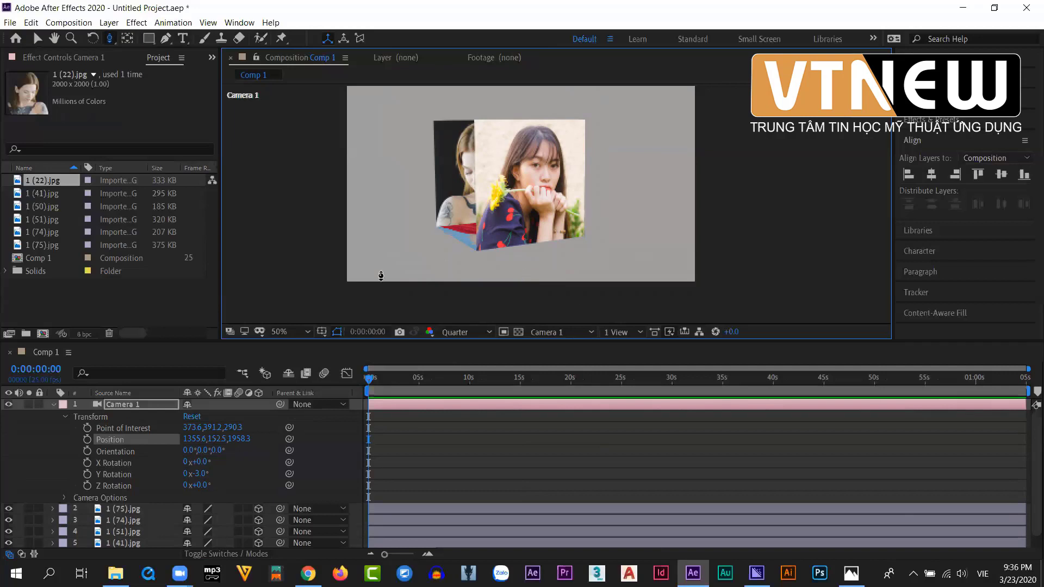
left_click(65, 416)
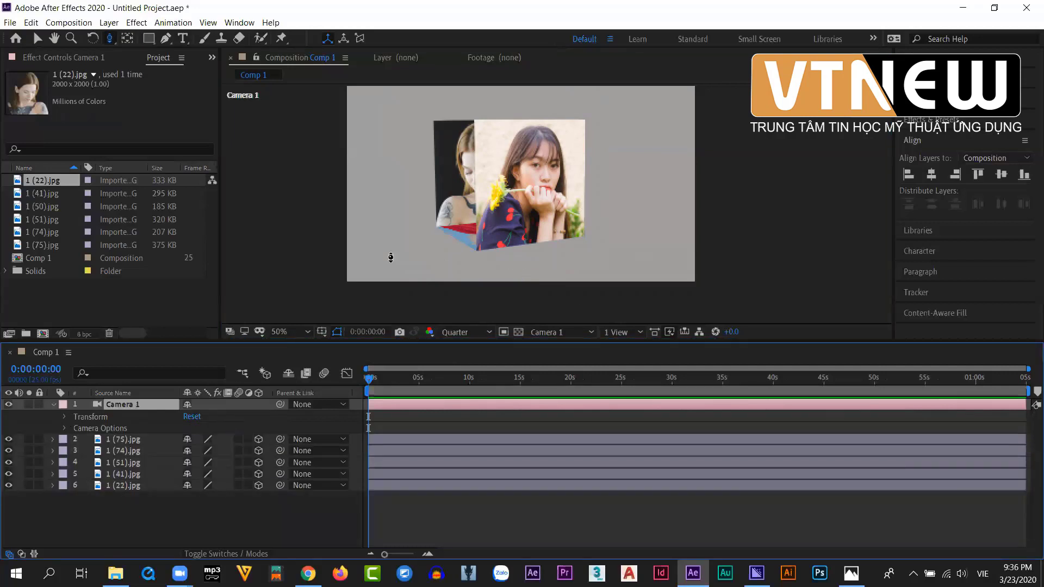
left_click(64, 417)
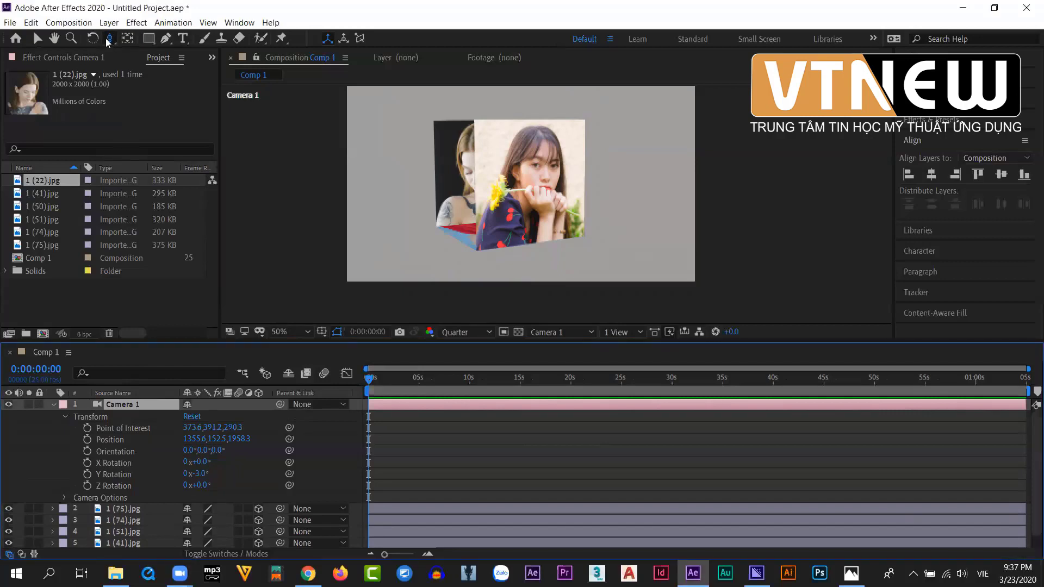
- Orbit the camera to look down on the cube's top, and enable keyframing at 0:00:00:00 for Camera 1's Position only
left_click_drag(107, 43, 147, 51)
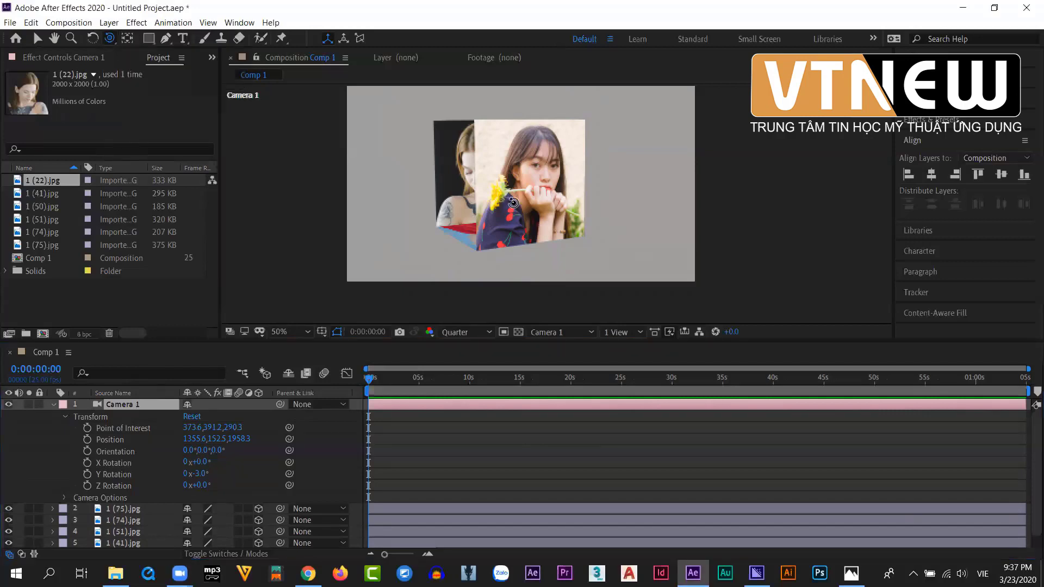
mouse_move(514, 203)
left_mouse_down()
mouse_move(494, 214)
mouse_move(523, 198)
mouse_move(488, 209)
mouse_move(523, 203)
left_mouse_up()
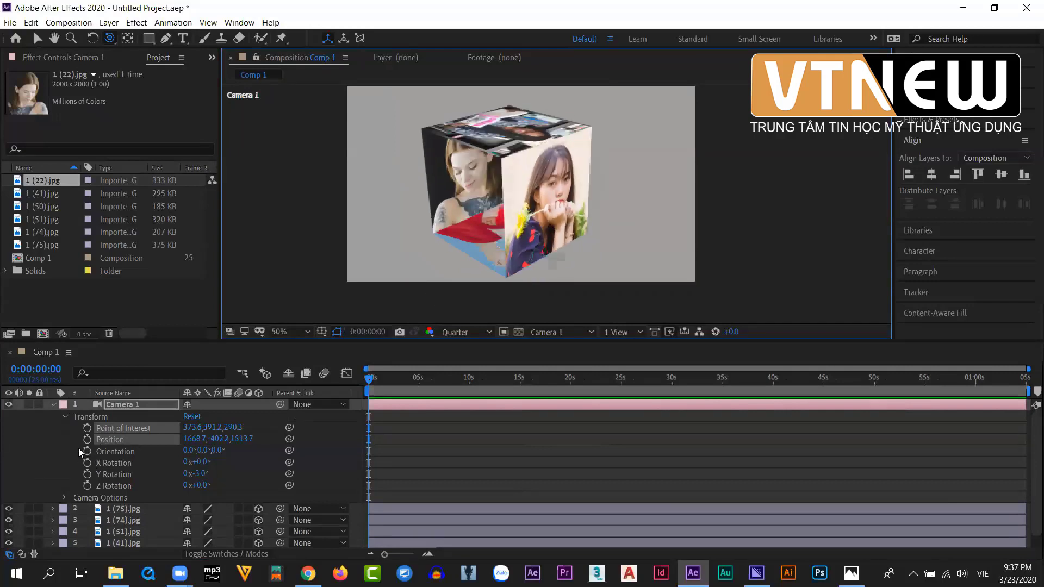
left_click(87, 439)
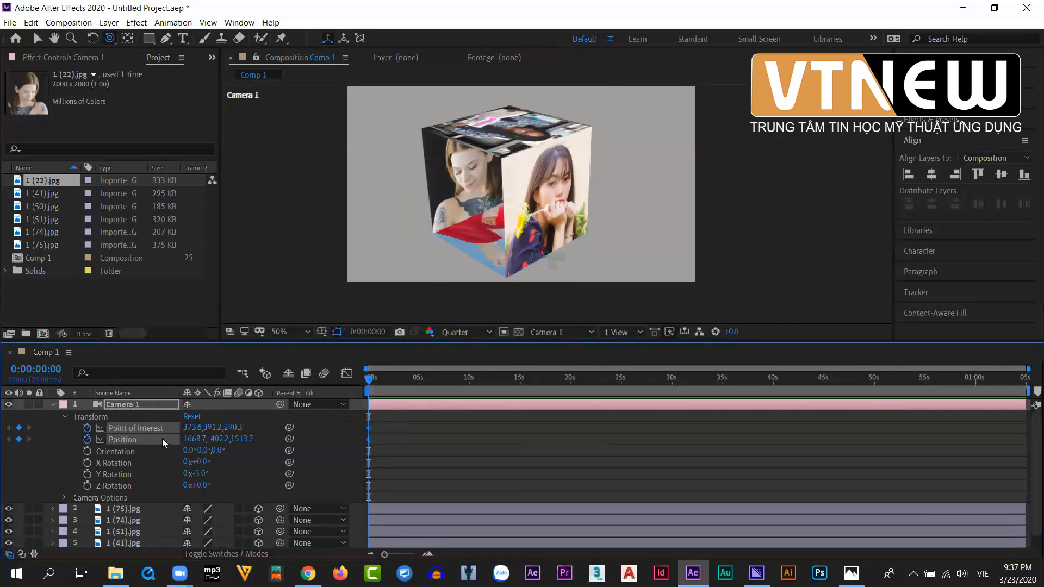
left_click(412, 450)
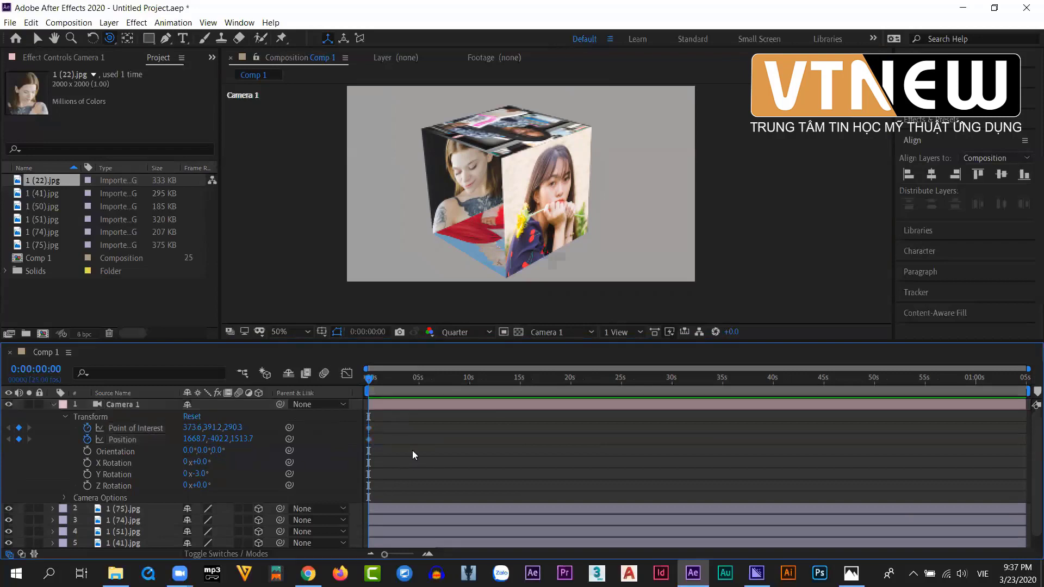
left_click(87, 428)
left_click(119, 440)
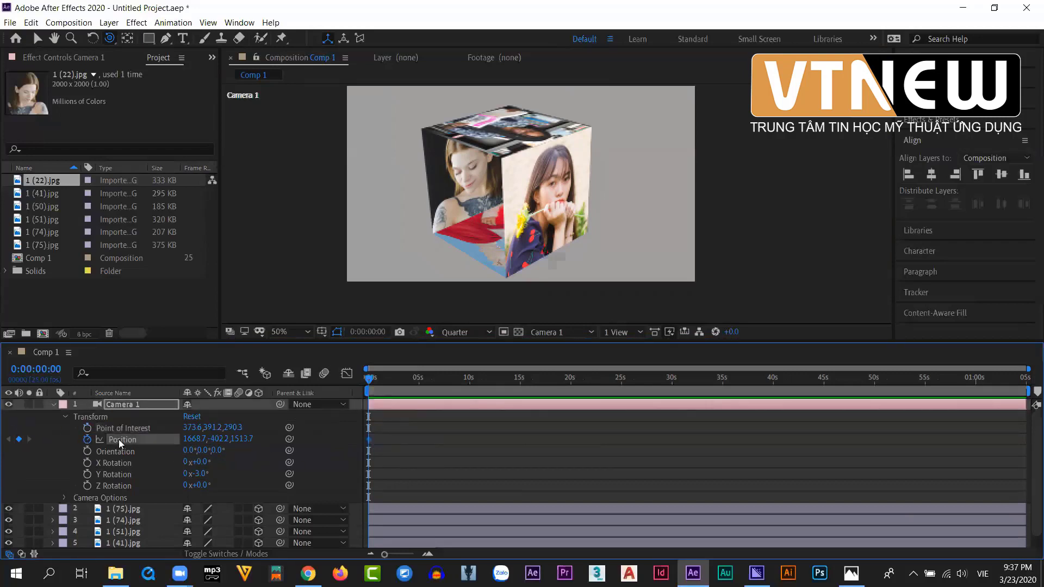
- Keyframe Camera 1's Position at 0:00:01:24, 0:00:04:11 and 0:00:07:05 by orbiting to a different view of the cube each time
mouse_move(371, 378)
left_mouse_down()
mouse_move(406, 381)
mouse_move(391, 383)
left_mouse_up()
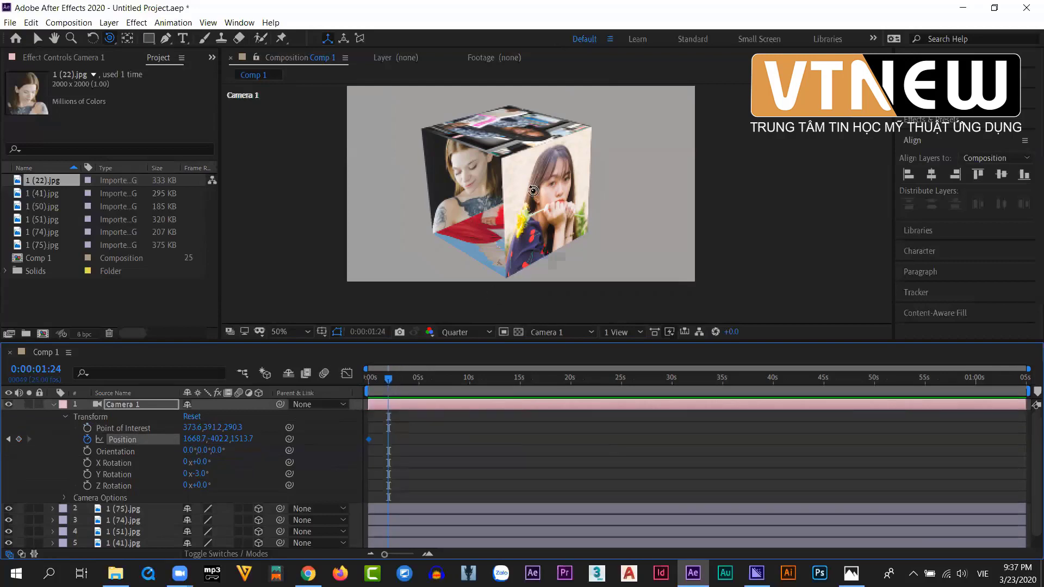
left_click_drag(533, 192, 420, 178)
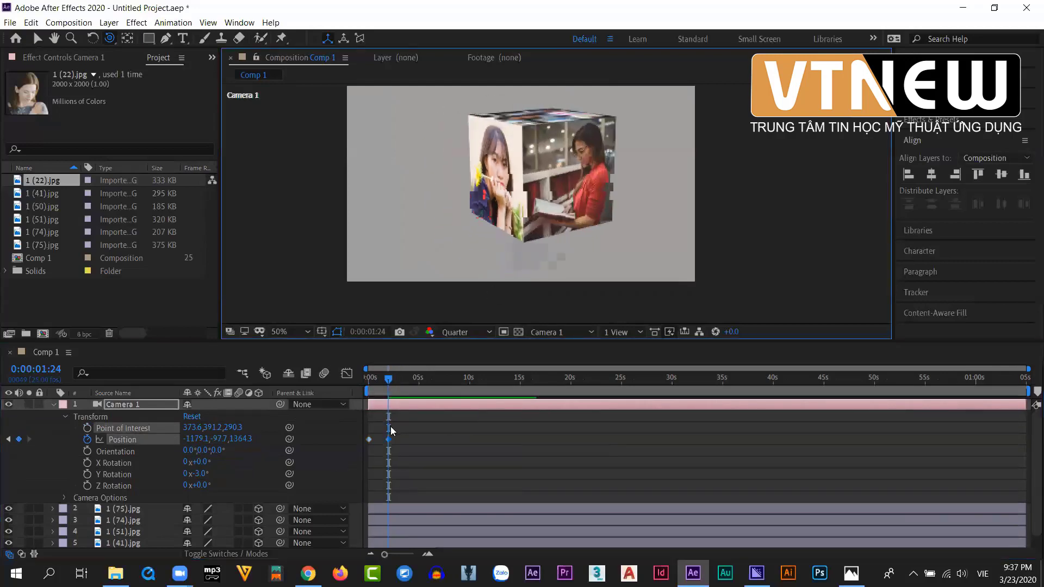
left_click_drag(389, 379, 414, 380)
left_click_drag(521, 218, 604, 127)
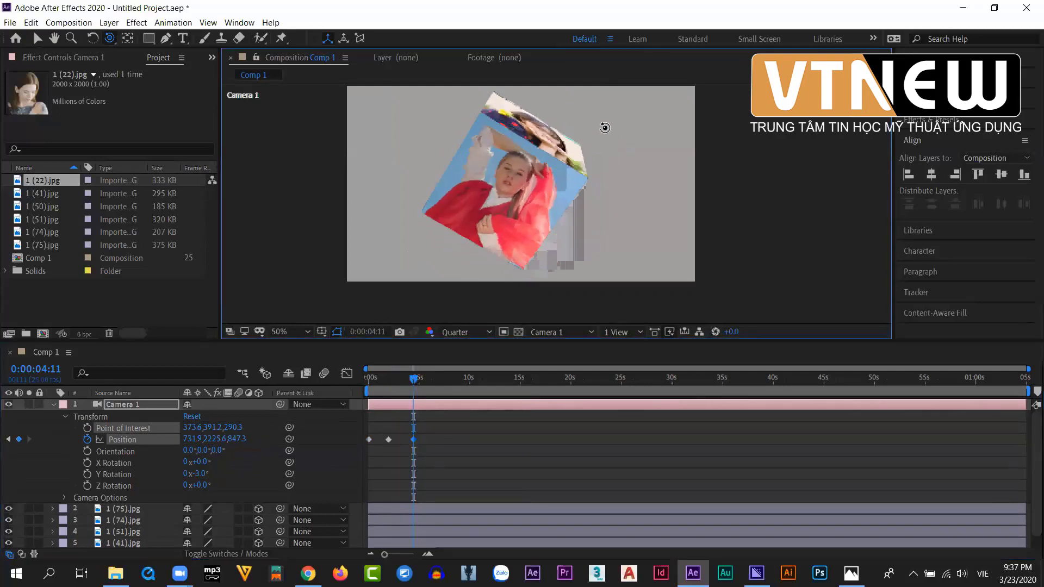
left_click_drag(413, 381, 440, 384)
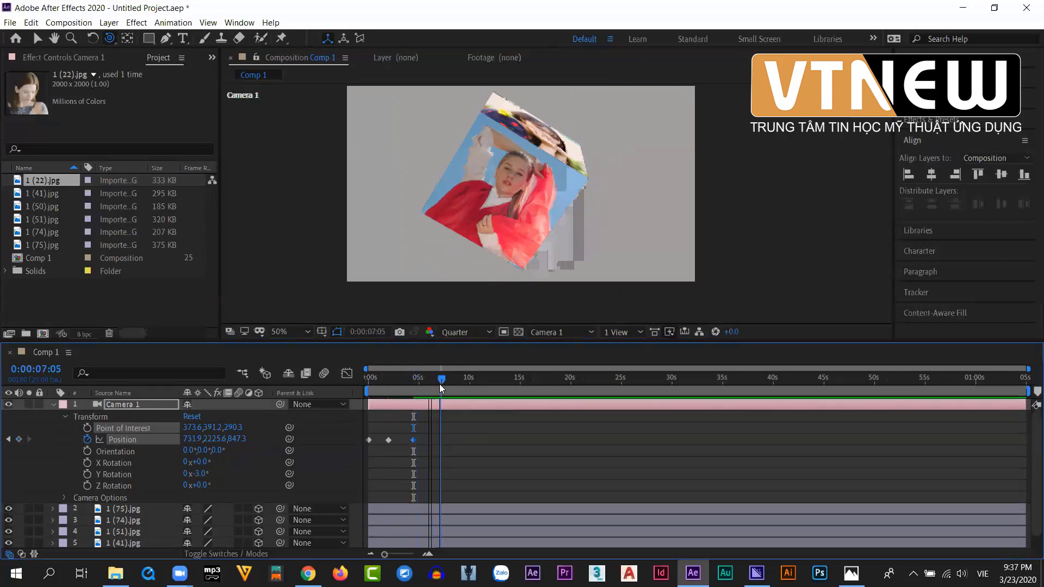
left_click_drag(501, 212, 577, 292)
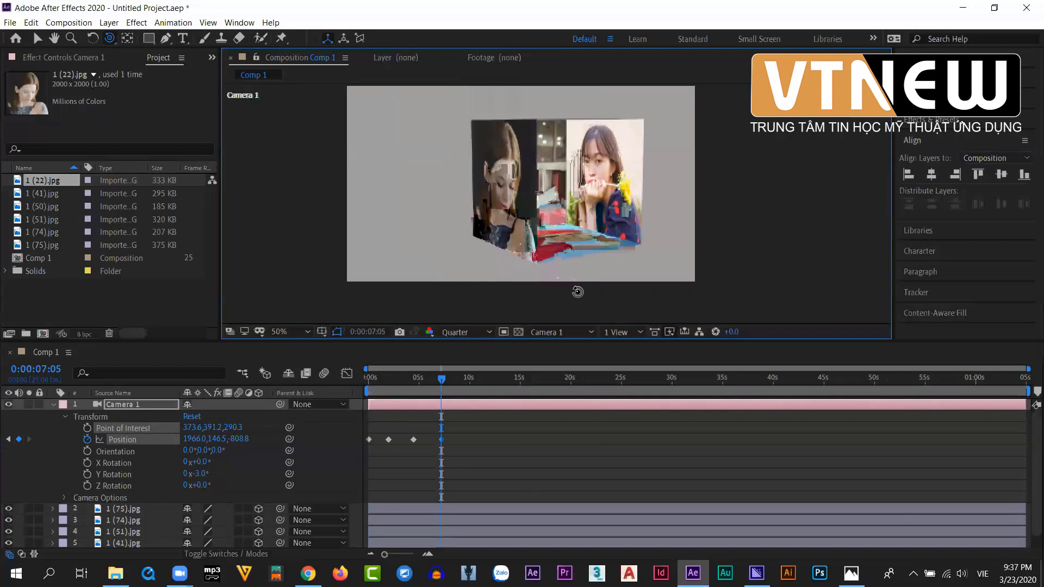
- Preview the camera's orbit animation around the cube from 0:00:00:00
left_click_drag(444, 379, 344, 404)
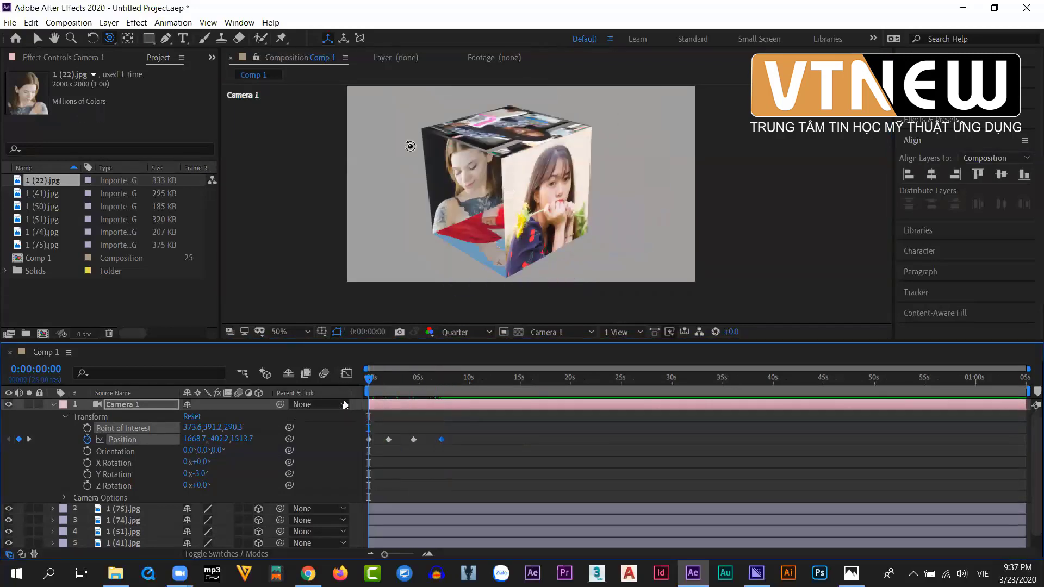
left_click(36, 41)
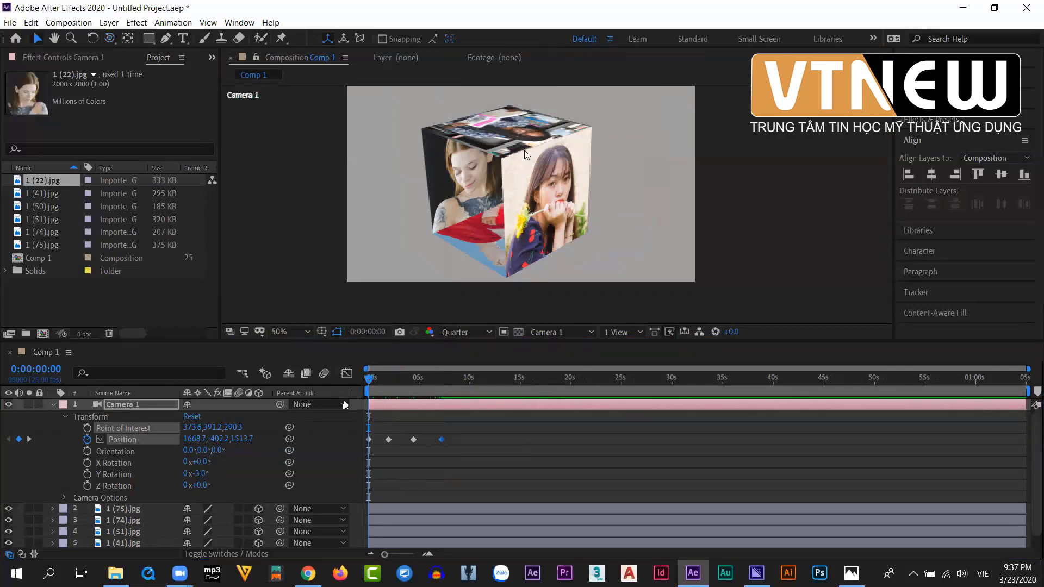
key("space")
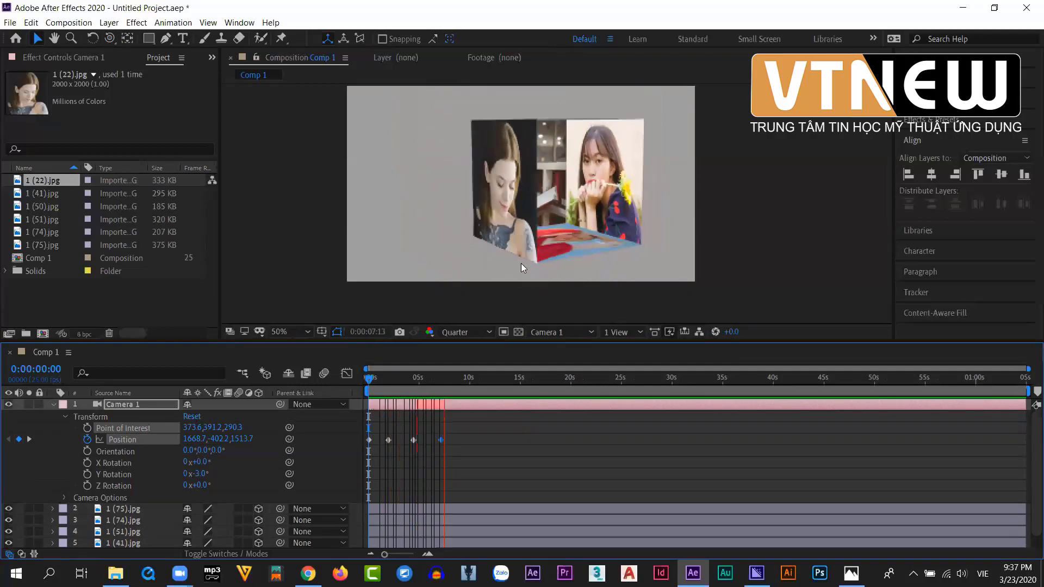
key("c")
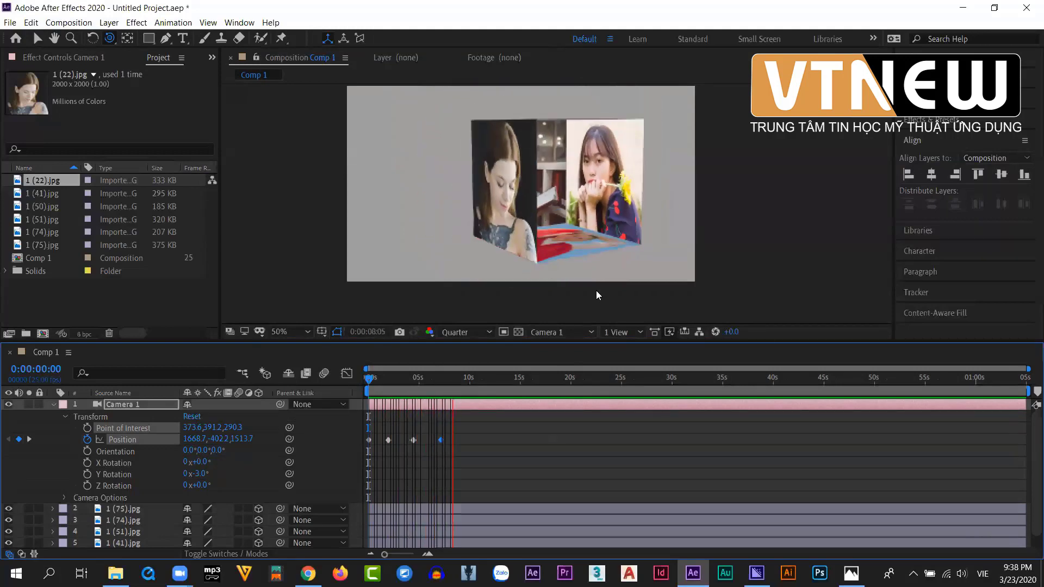
key("space")
- Delete all of Camera 1's Position keyframes and collapse the layer's properties
left_click_drag(392, 450, 361, 454)
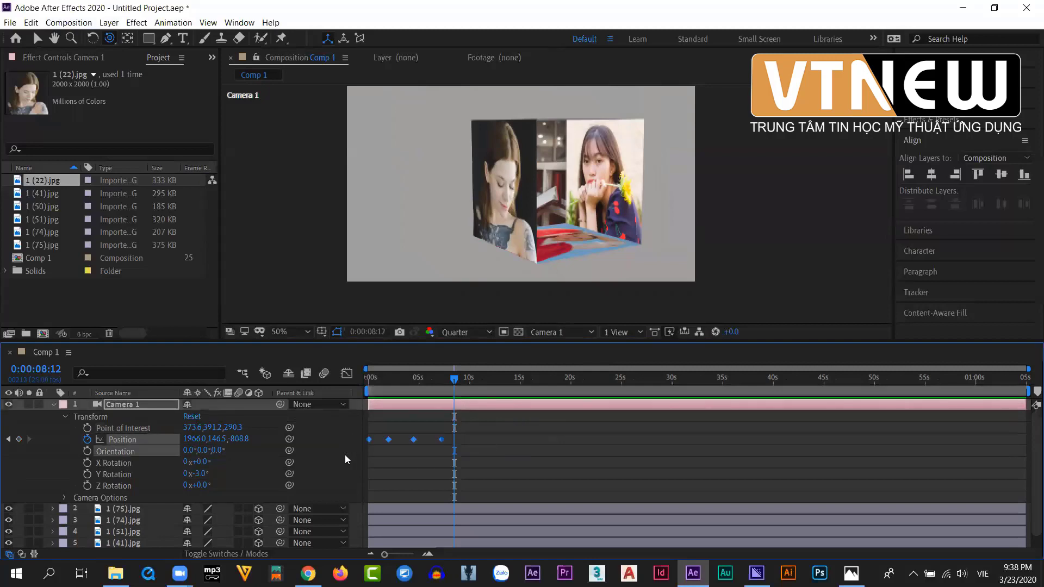
key("Delete")
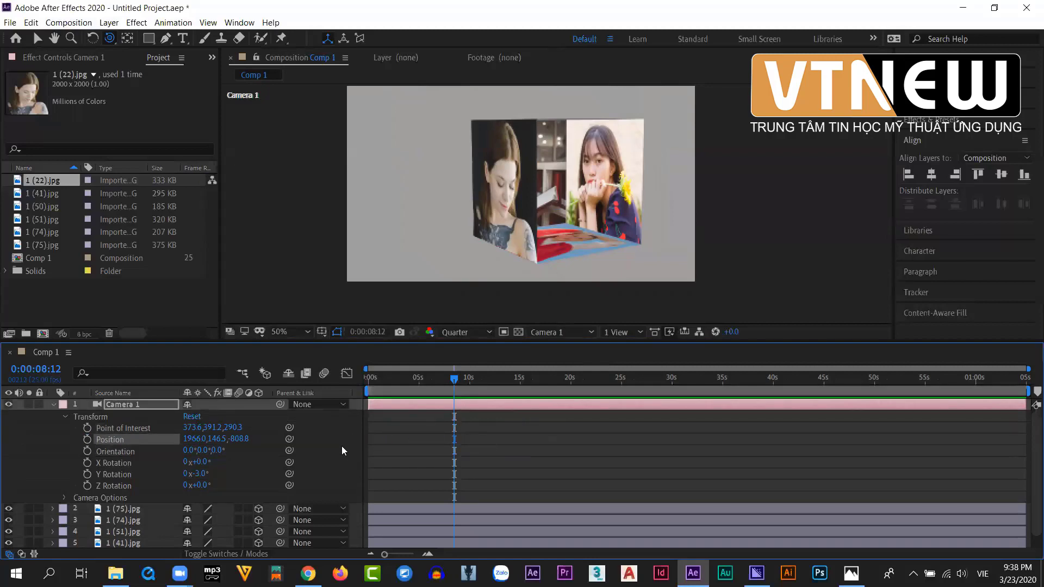
left_click(53, 405)
left_click(154, 493)
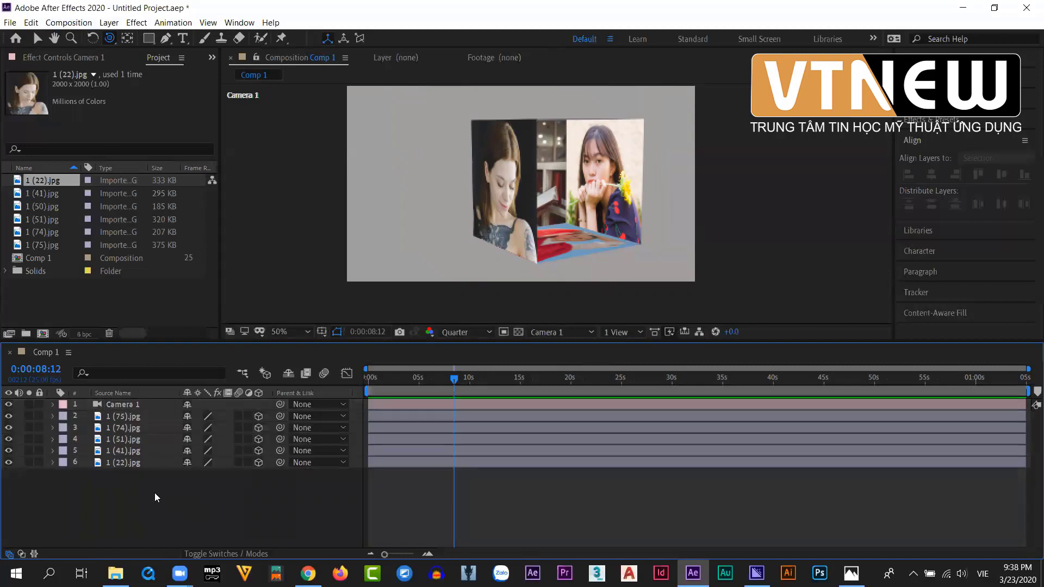
- Add a new null object layer to Comp 1
right_click(155, 493)
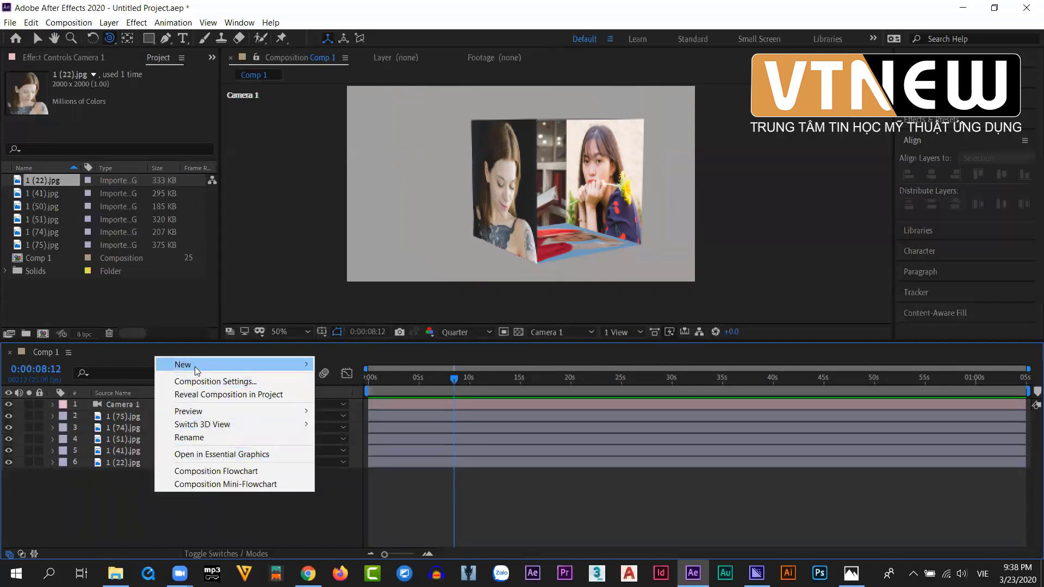
mouse_move(194, 366)
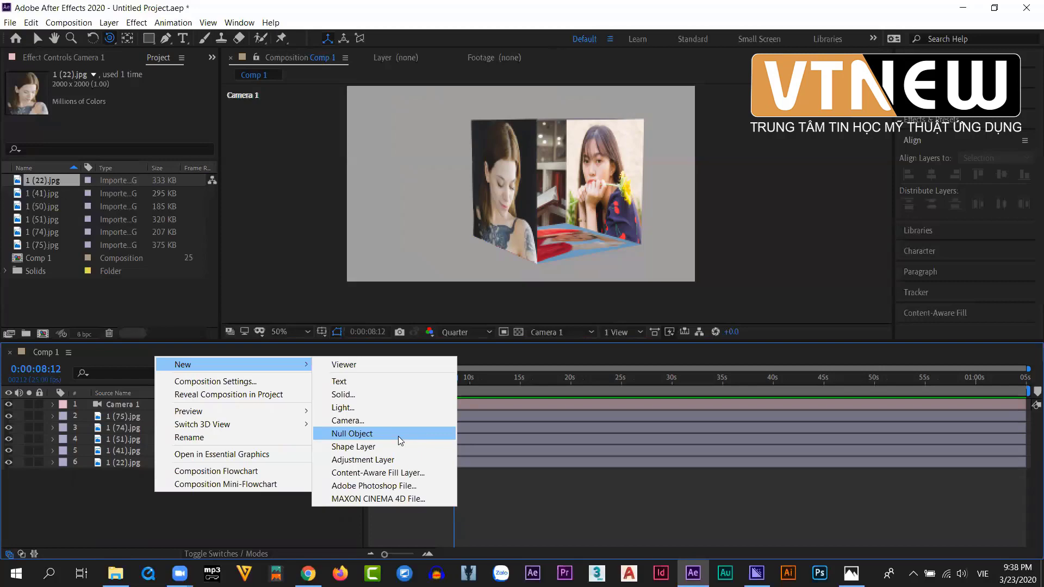
left_click(398, 436)
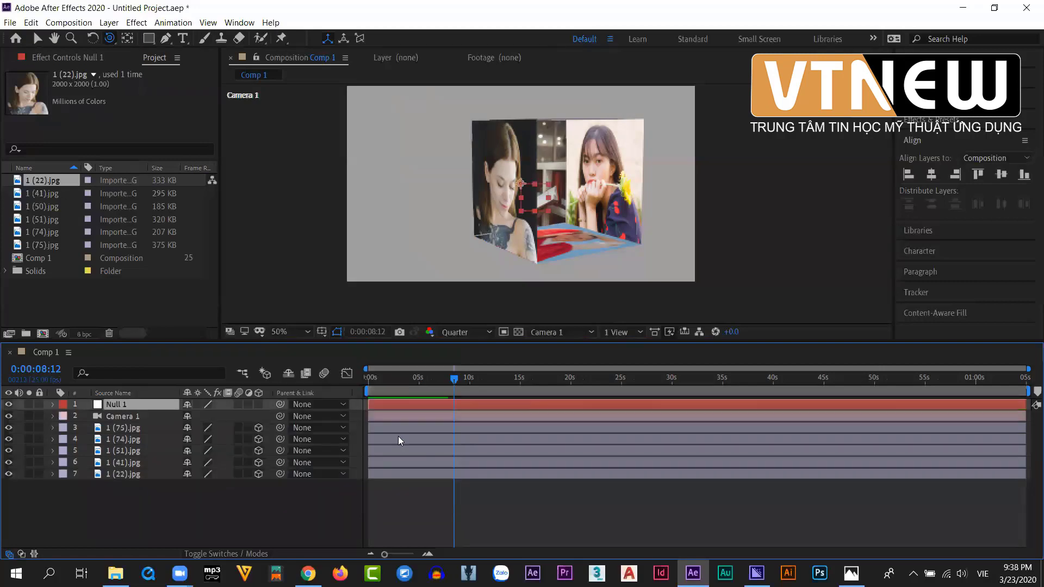
- Parent the Camera 1 layer to Null 1
left_click(41, 37)
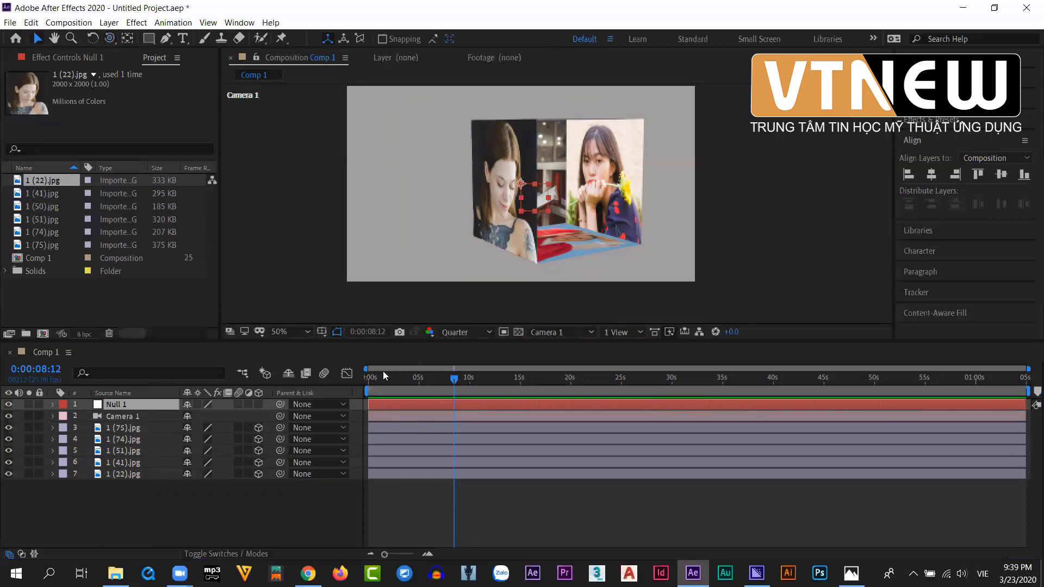
left_click(124, 417)
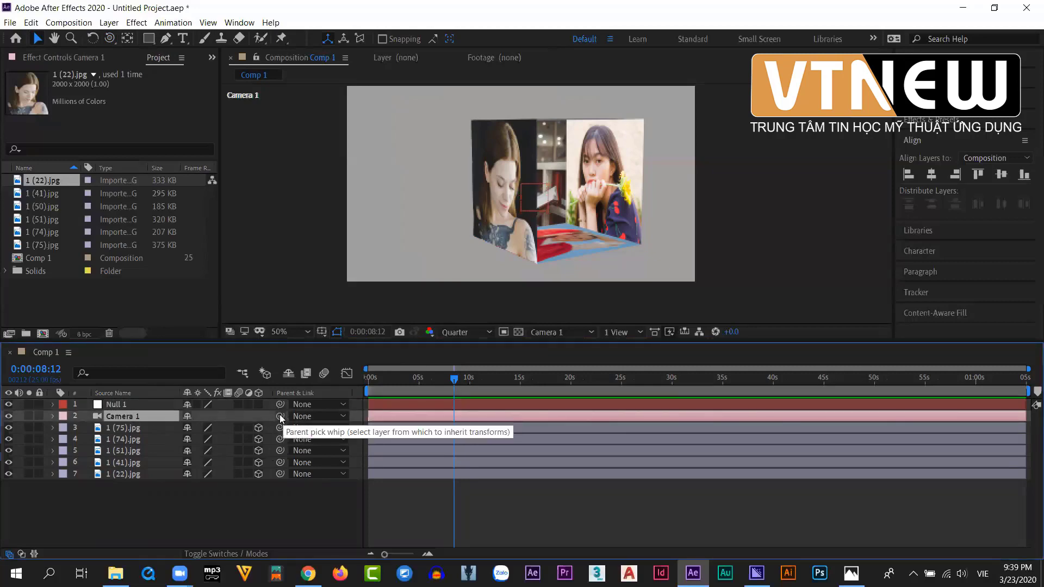
left_click_drag(279, 415, 124, 401)
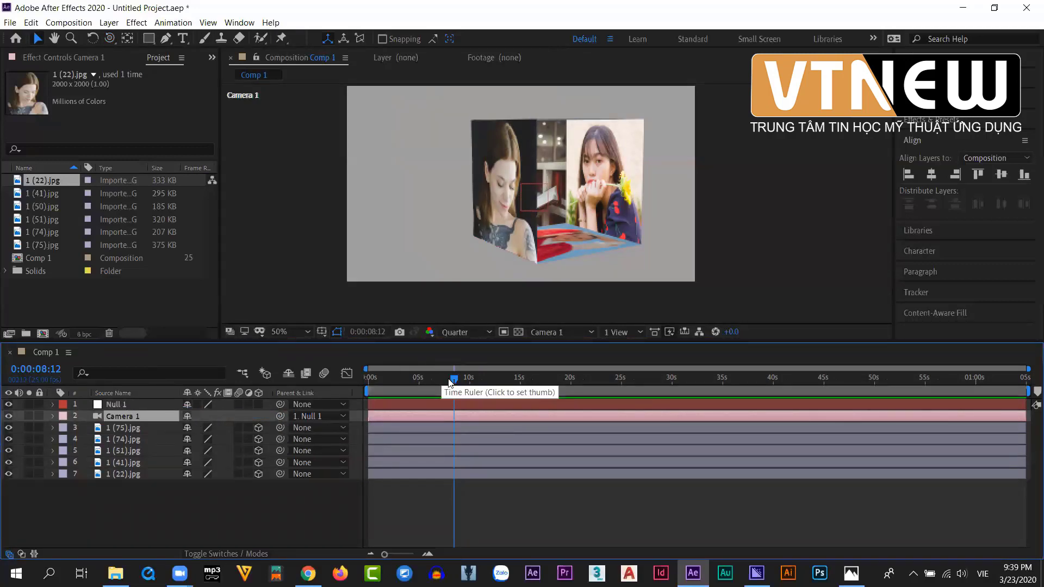
- Return the current time to 0:00:00:00 and expand Null 1's Transform properties
left_click_drag(454, 379, 362, 387)
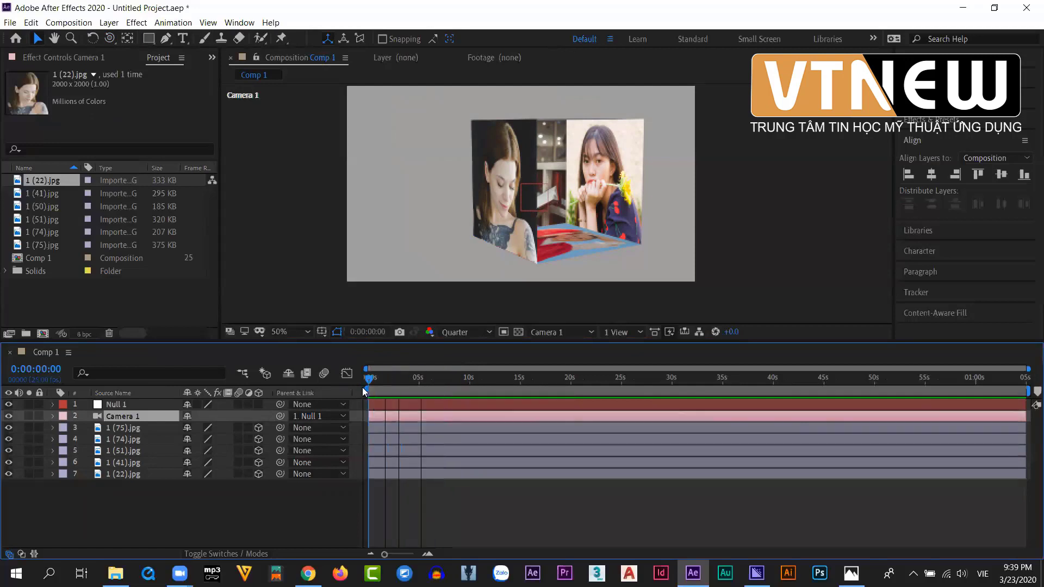
left_click(119, 404)
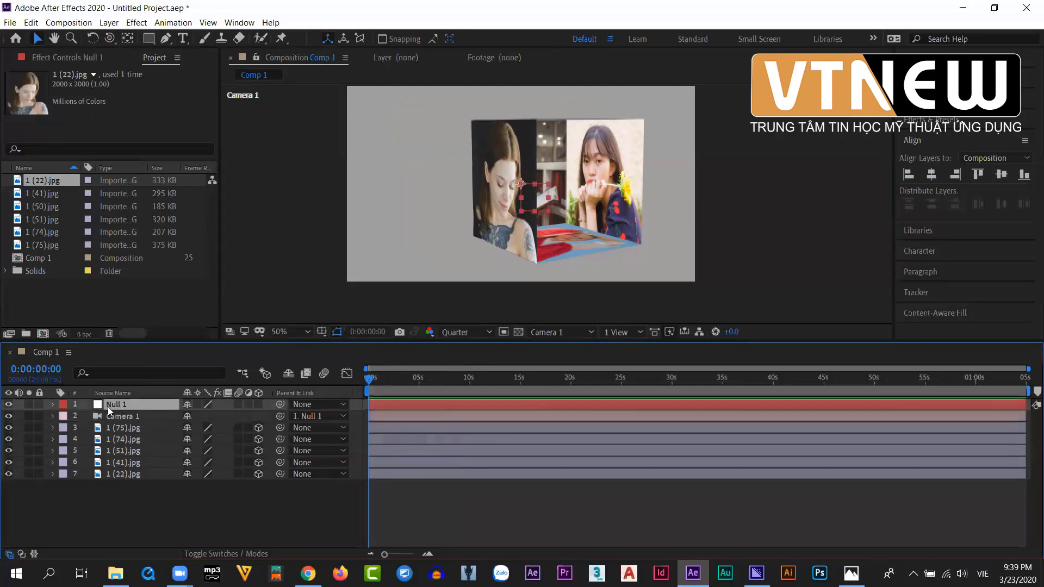
left_click(53, 404)
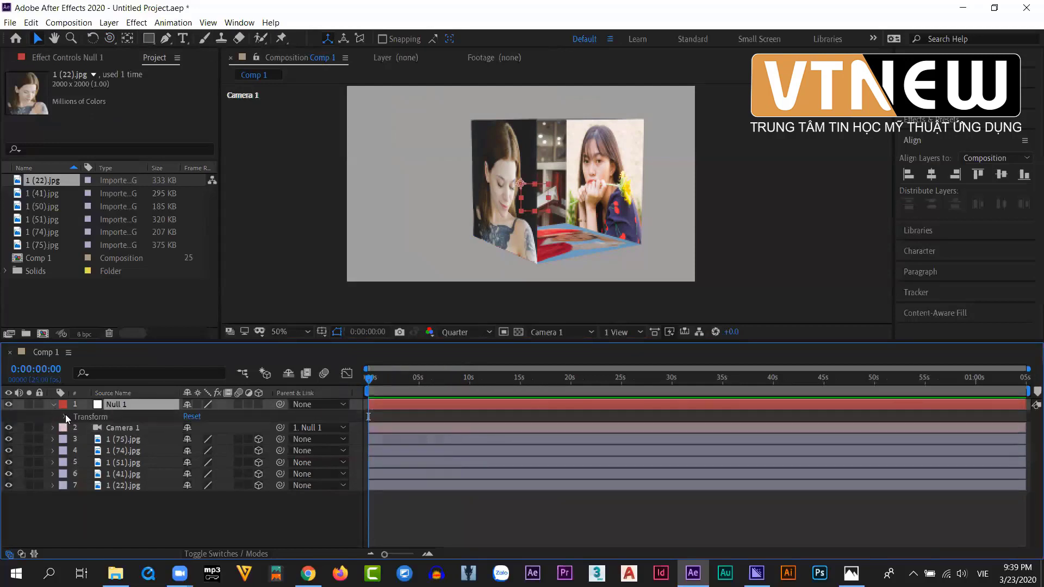
left_click(65, 417)
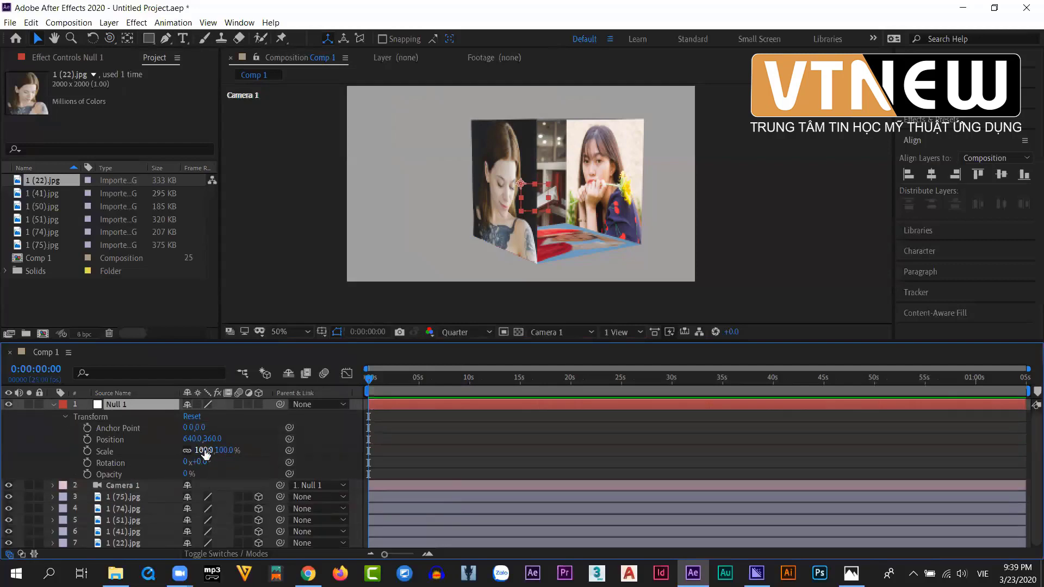
- Turn Null 1 into a 3D layer and try an X Rotation of -76° on it
left_click(258, 404)
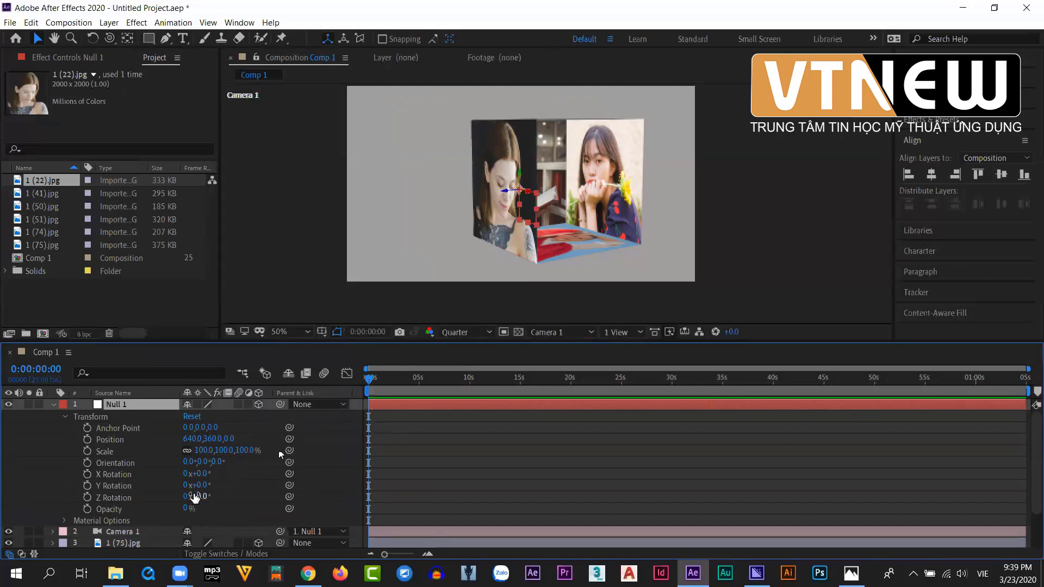
left_click_drag(199, 474, 158, 481)
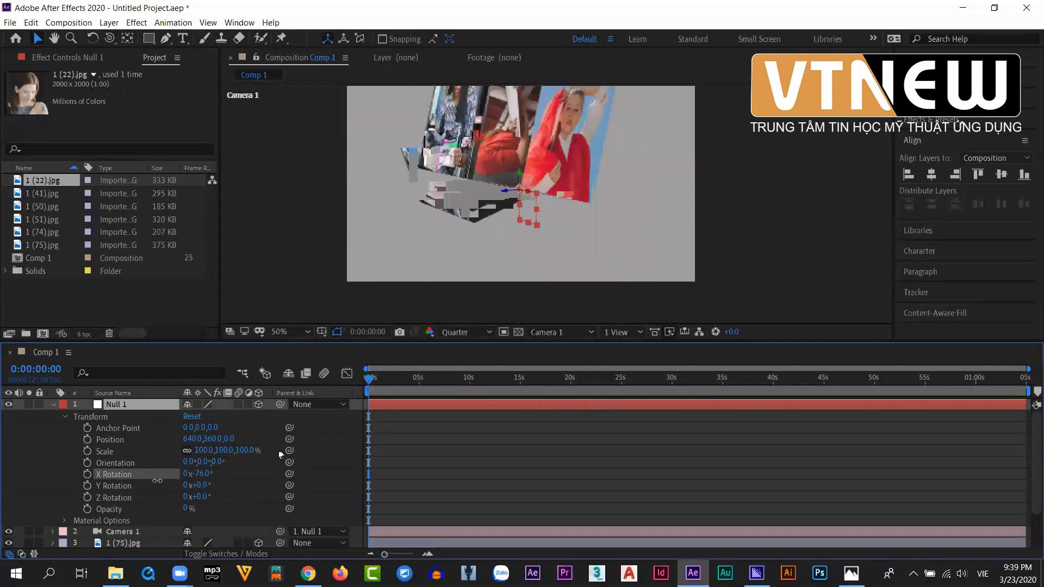
key("ctrl+z")
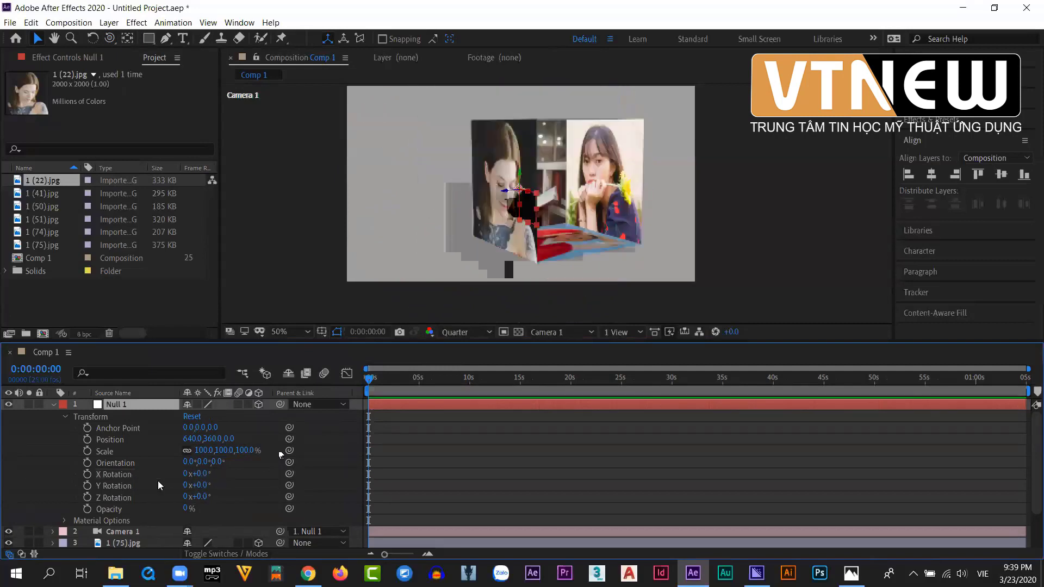
- In the Top view, move Null 1 inside the photo cube with Position 529, 347, 215
left_click(578, 333)
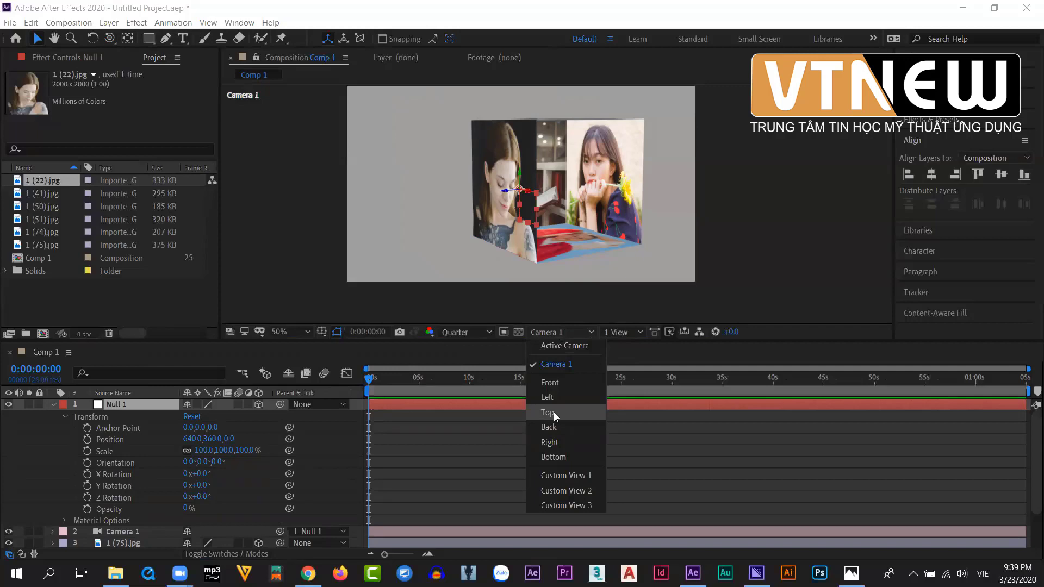
left_click(553, 412)
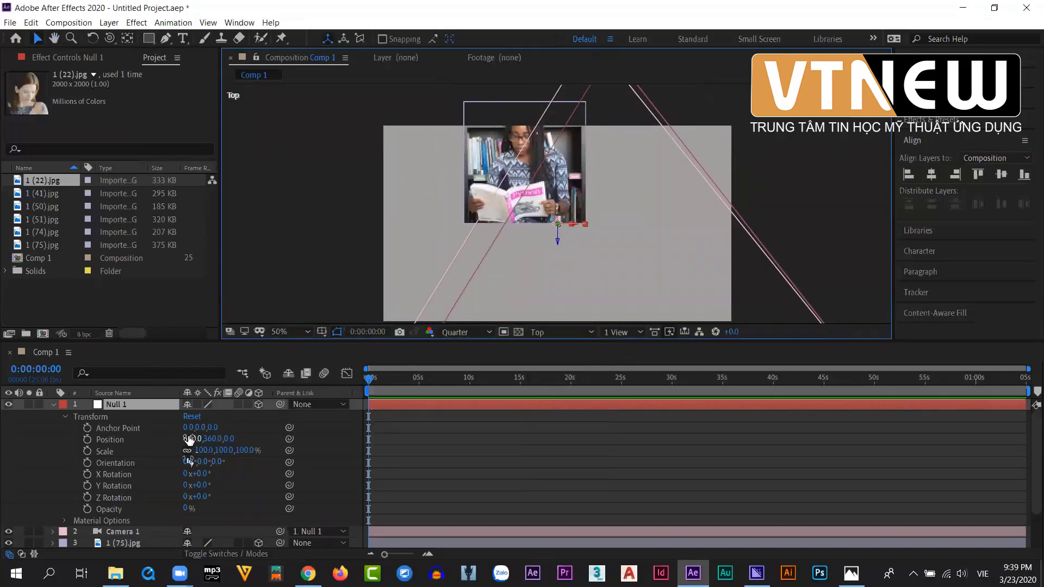
left_click_drag(189, 440, 122, 441)
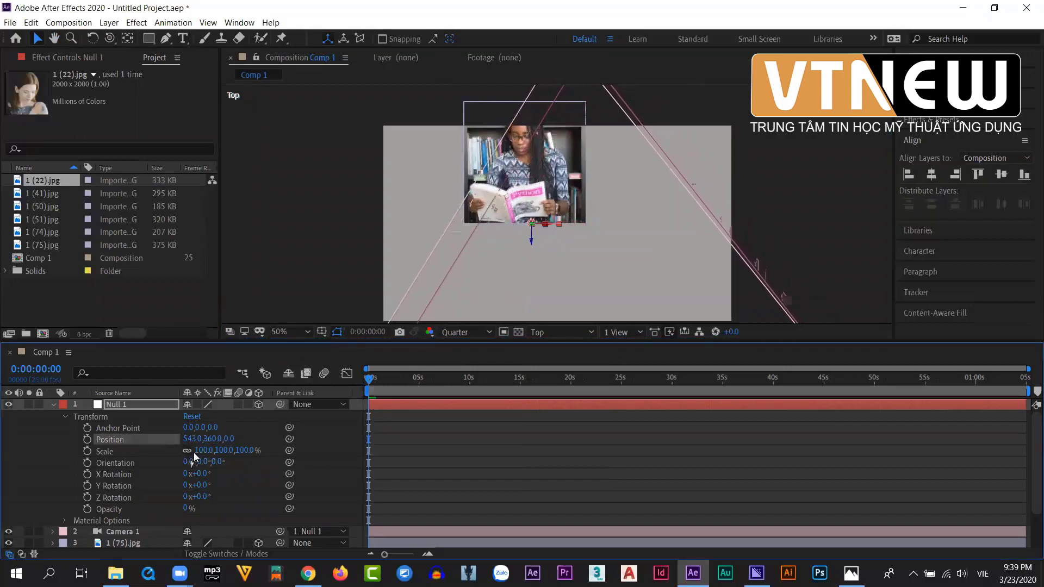
left_click_drag(200, 439, 373, 439)
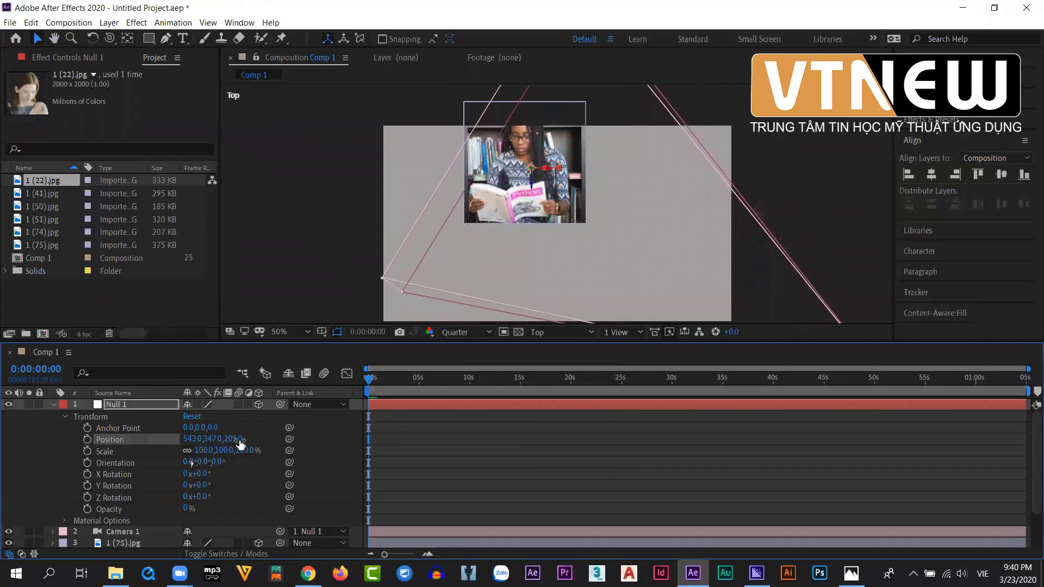
left_click_drag(188, 439, 241, 441)
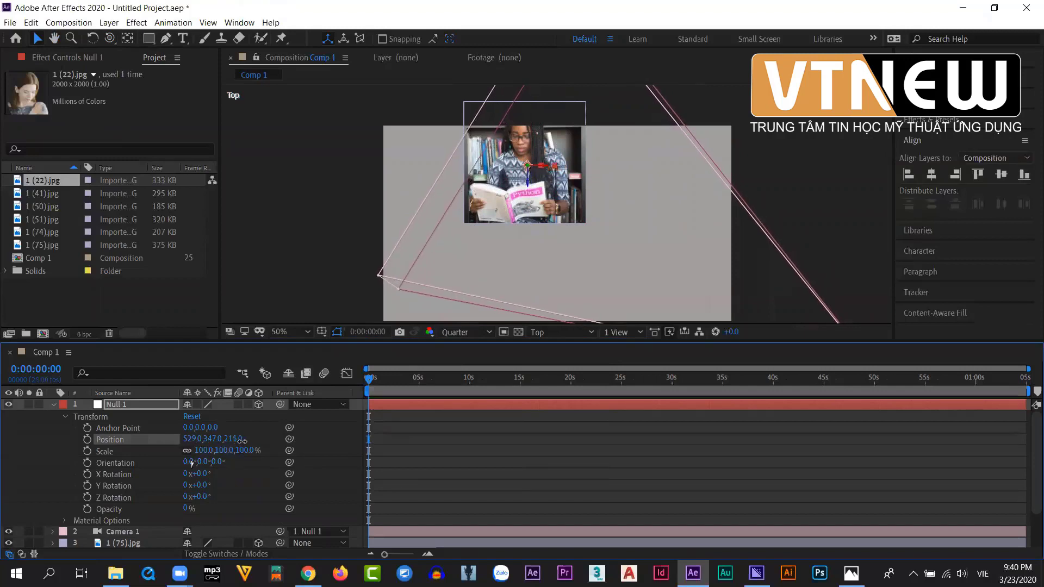
- In the Front view, set Null 1's Y Position to 362, and return to the Camera 1 view
left_click(558, 328)
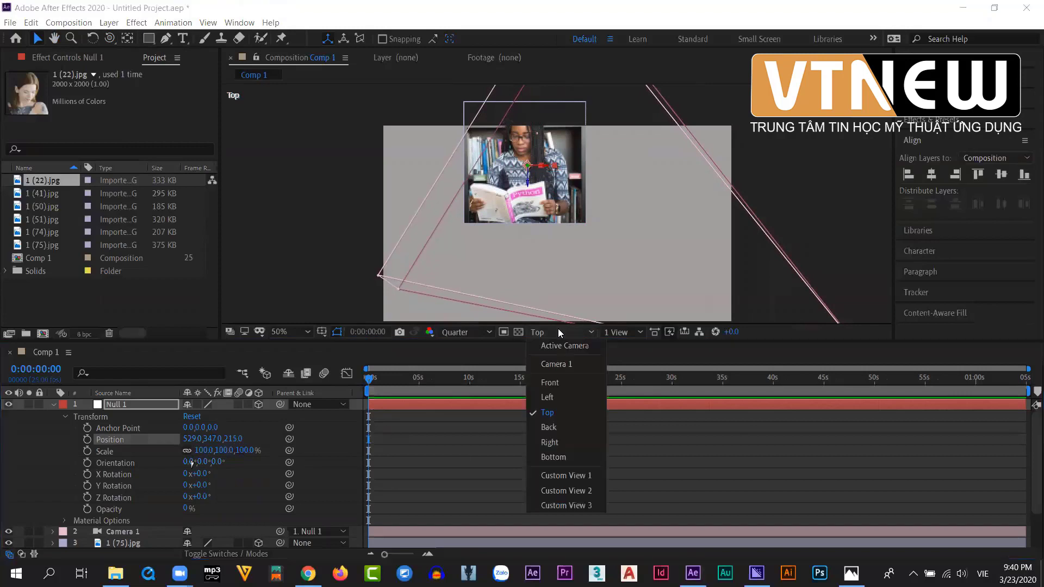
left_click(561, 383)
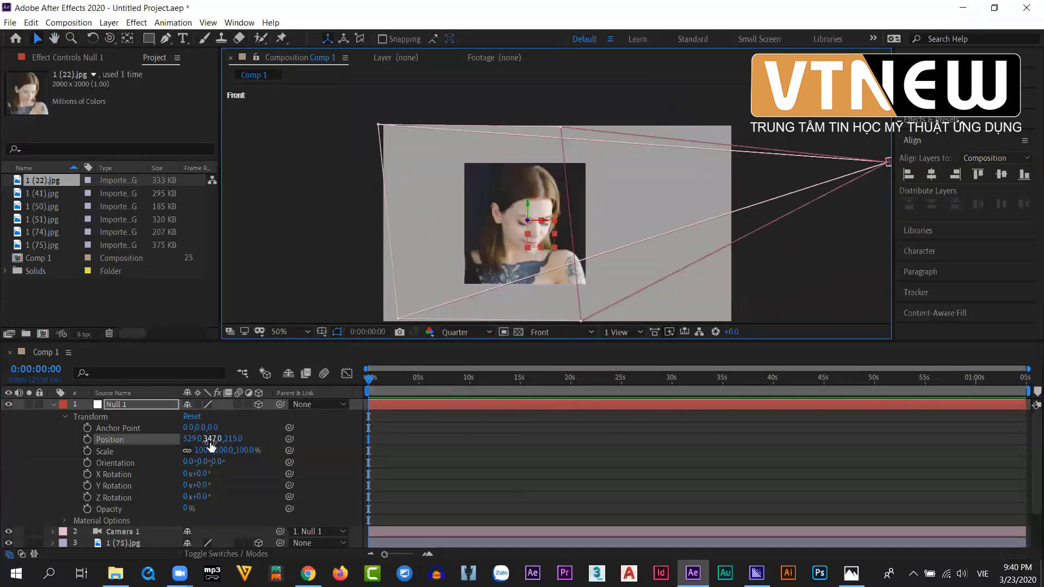
left_click_drag(213, 439, 219, 441)
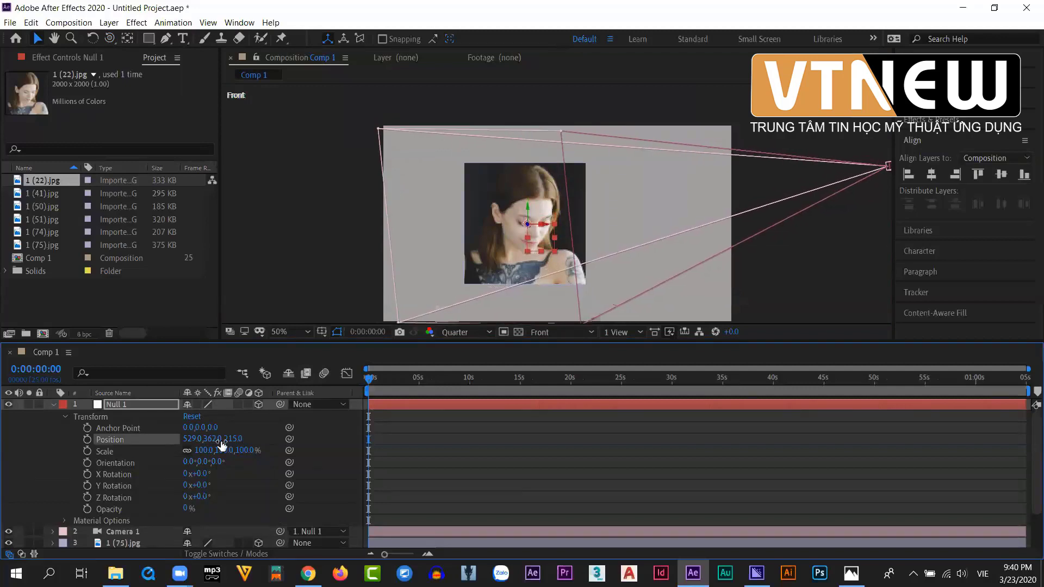
left_click(555, 332)
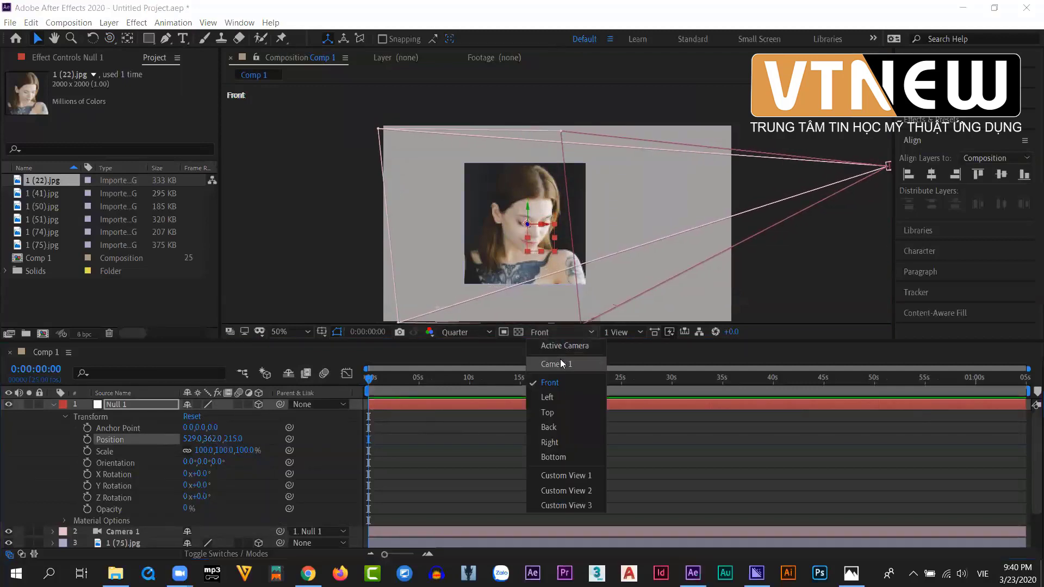
left_click(560, 361)
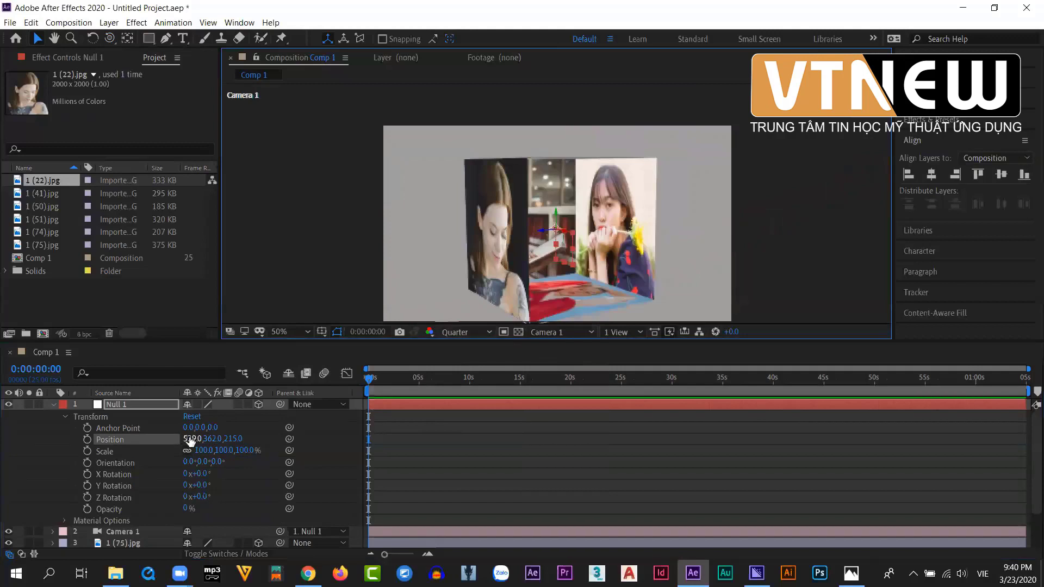
- Try a negative X Rotation on Null 1 and reset it to 0°
mouse_move(198, 474)
left_mouse_down()
mouse_move(241, 477)
mouse_move(106, 493)
mouse_move(130, 478)
mouse_move(181, 474)
left_mouse_up()
left_click(202, 474)
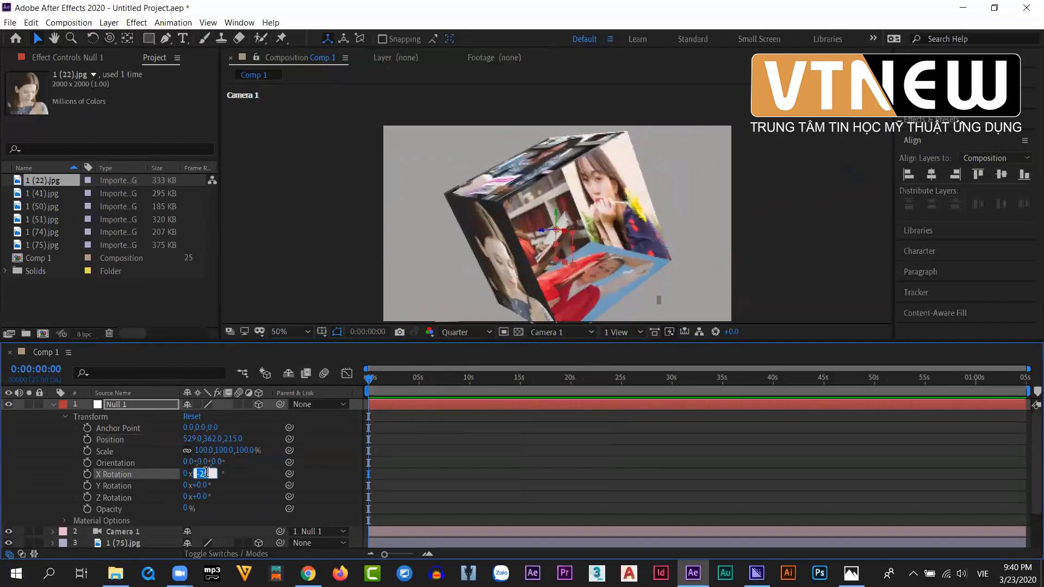
type("0")
key("Return")
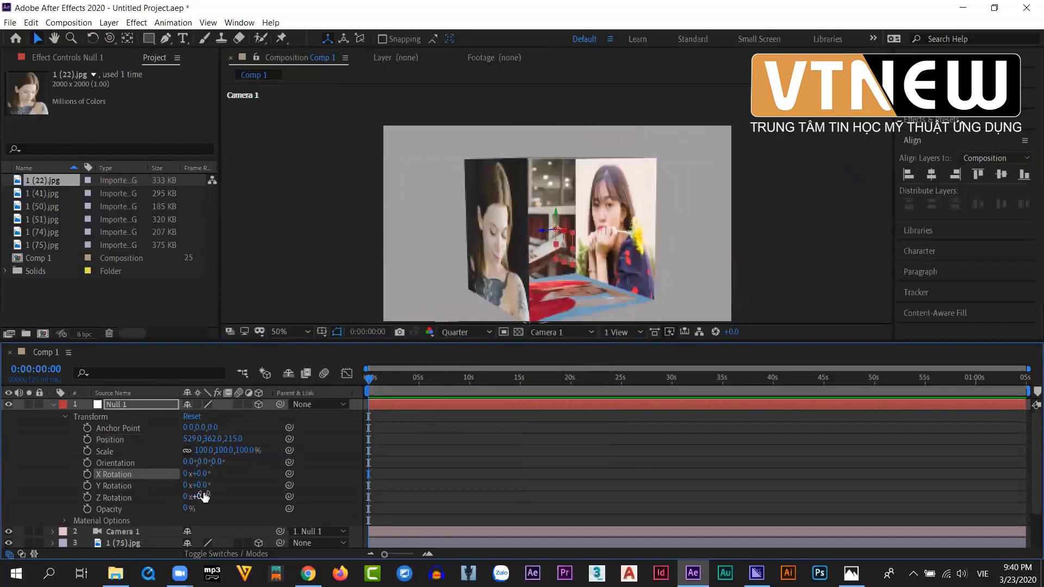
- Keyframe Null 1's Y Rotation at 29° at 0:00:00:00, 97° at 0:00:02:14 and 66° at 0:00:03:09
mouse_move(201, 485)
left_mouse_down()
mouse_move(326, 484)
mouse_move(216, 485)
left_mouse_up()
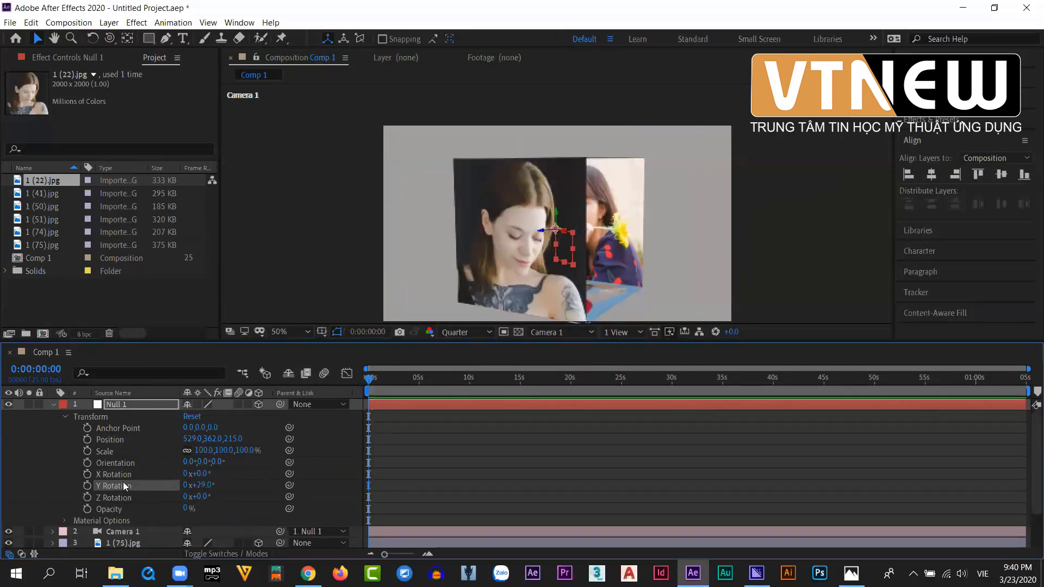
left_click(86, 488)
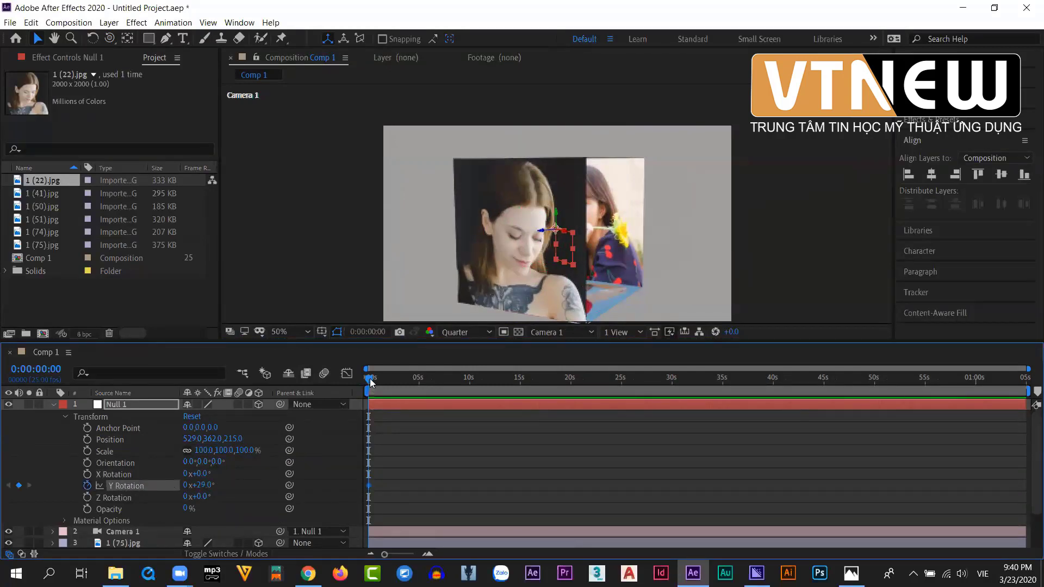
left_click_drag(369, 378, 394, 378)
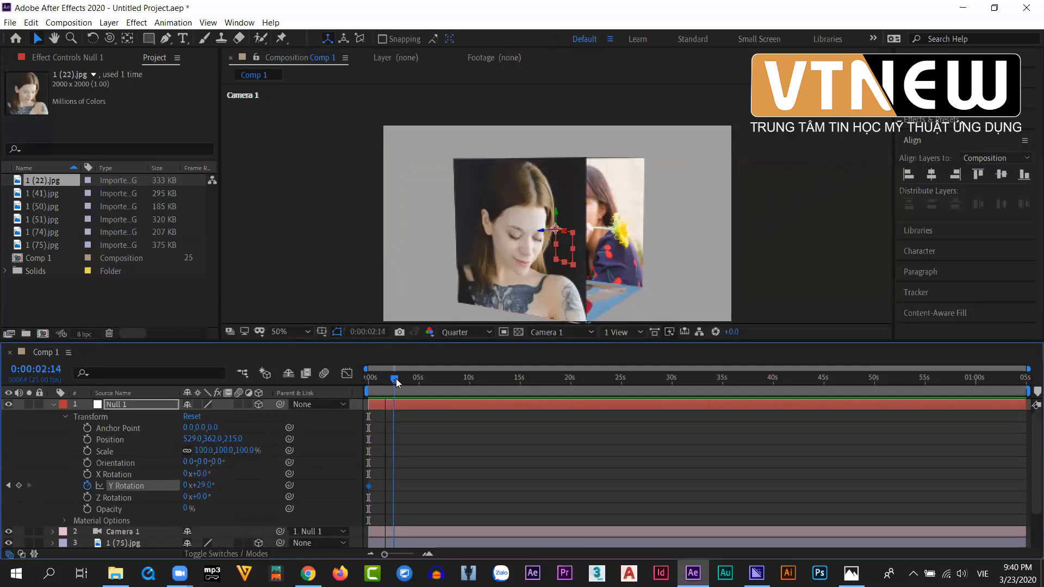
left_click_drag(199, 485, 244, 485)
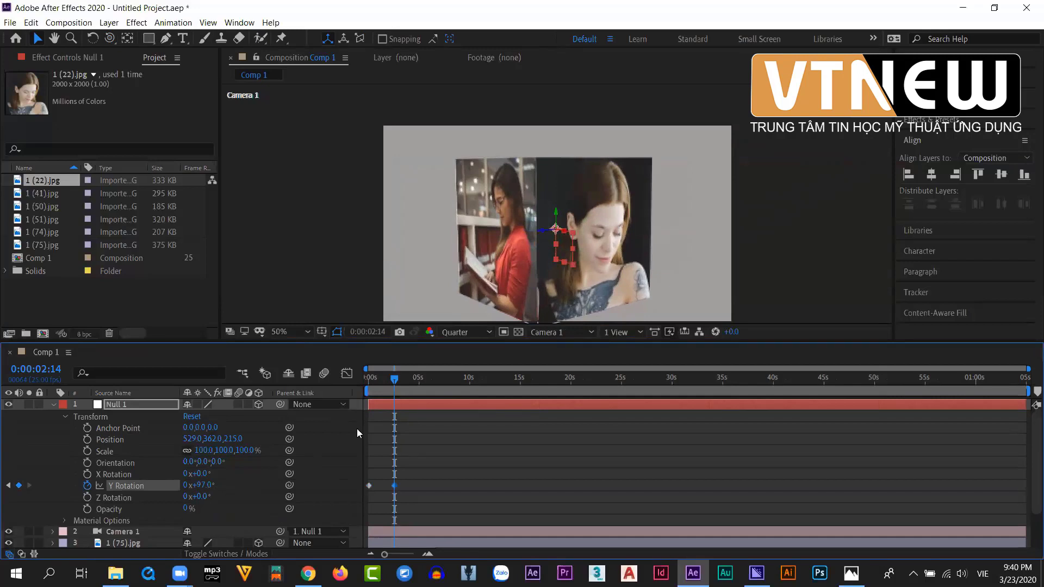
left_click_drag(394, 379, 403, 382)
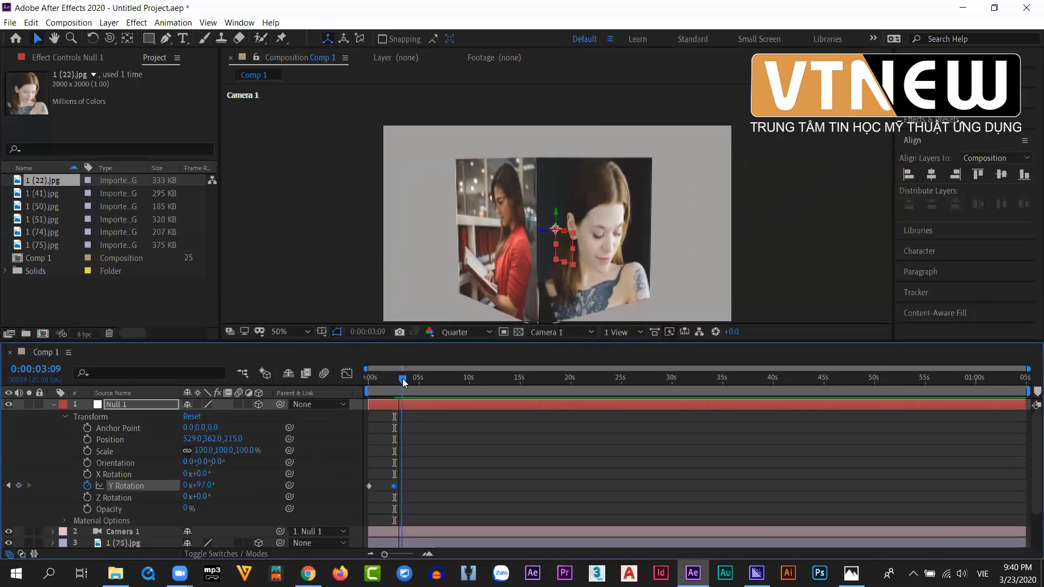
left_click_drag(202, 485, 184, 486)
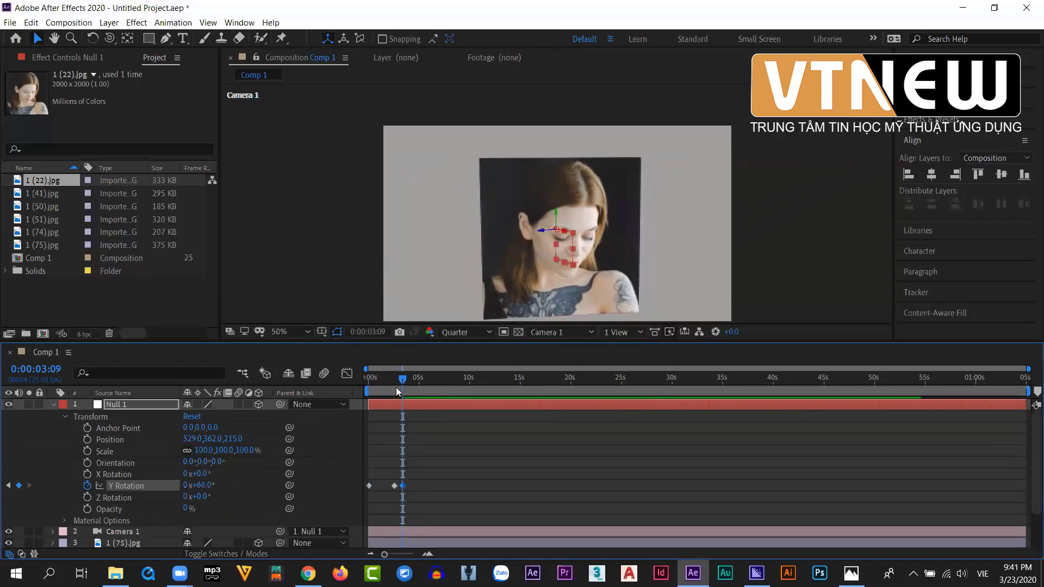
- Preview the Y Rotation animation of the null-controlled camera from the start of the composition
left_click_drag(402, 379, 353, 393)
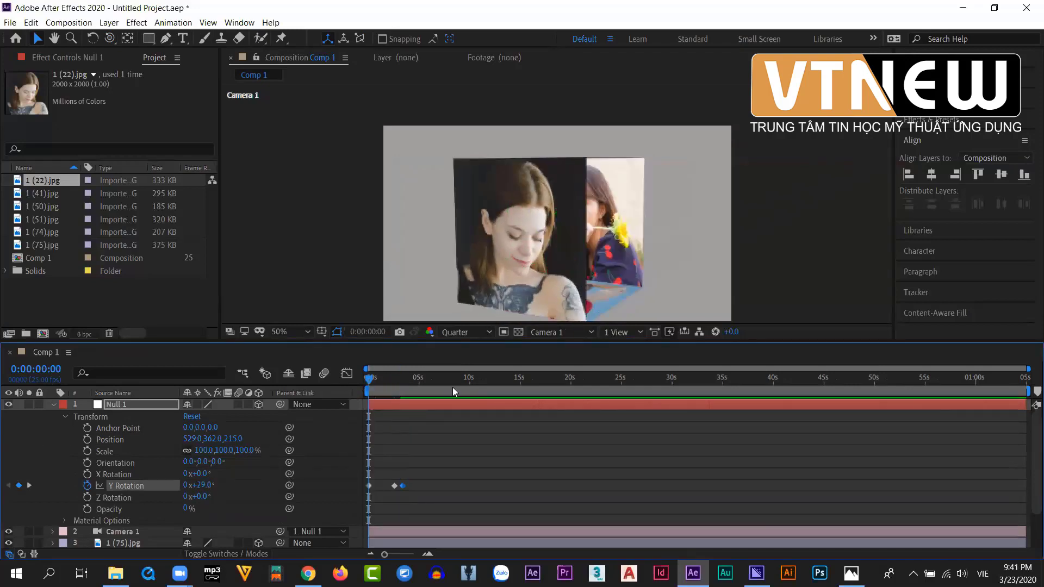
key("space")
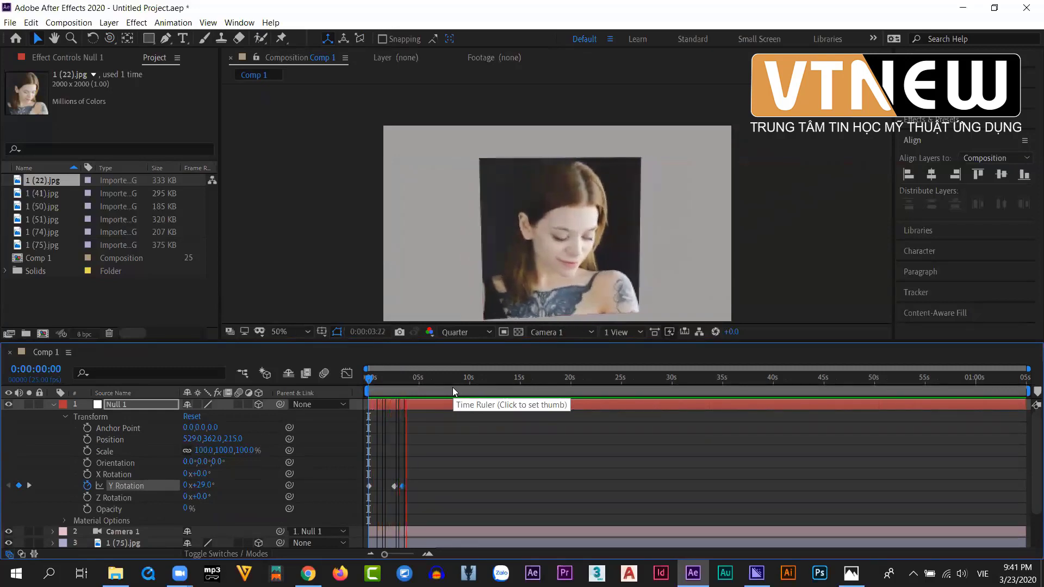
key("space")
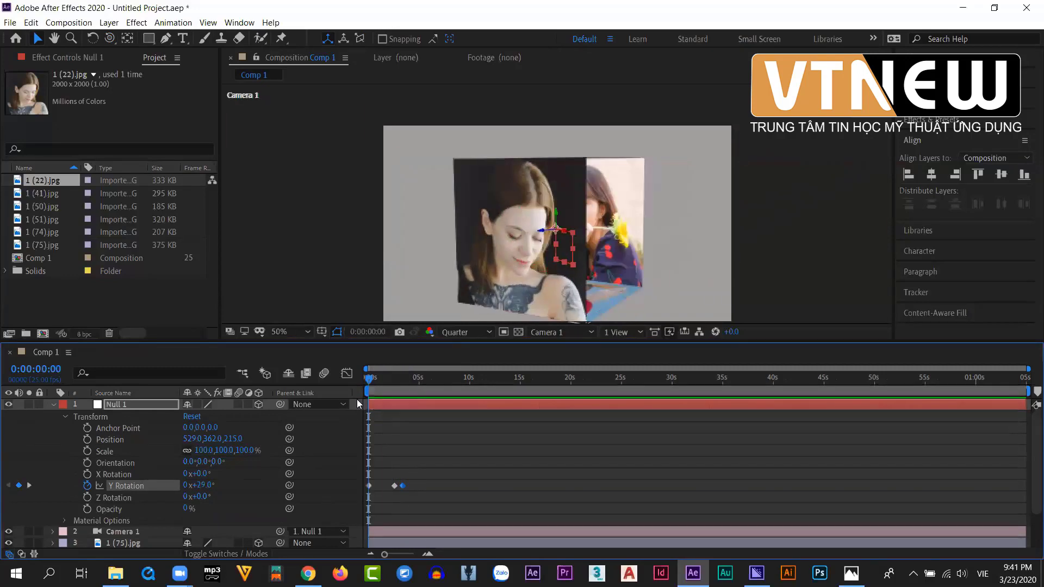
key("space")
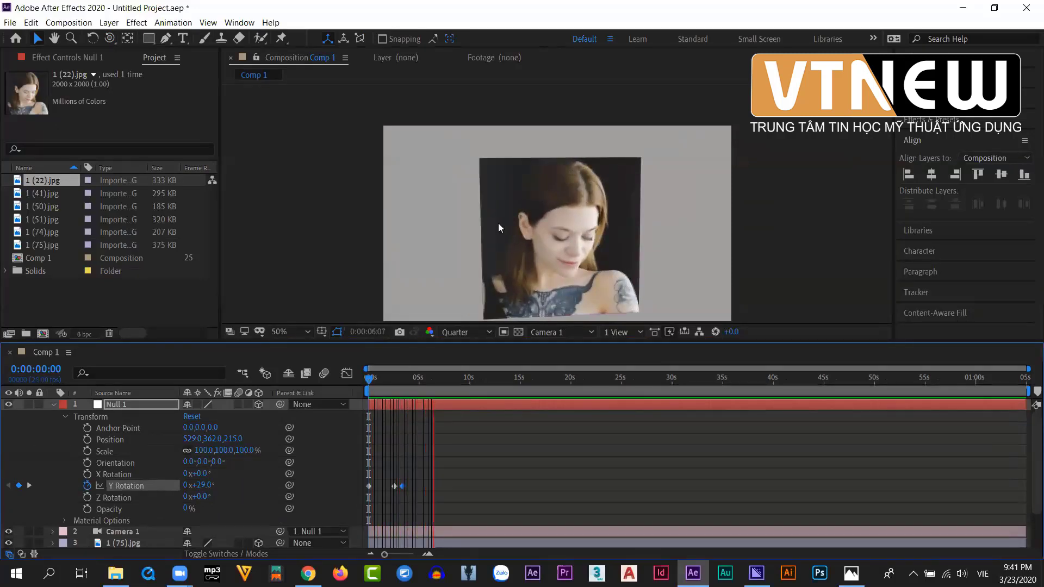
key("space")
left_click_drag(438, 379, 359, 416)
key("space")
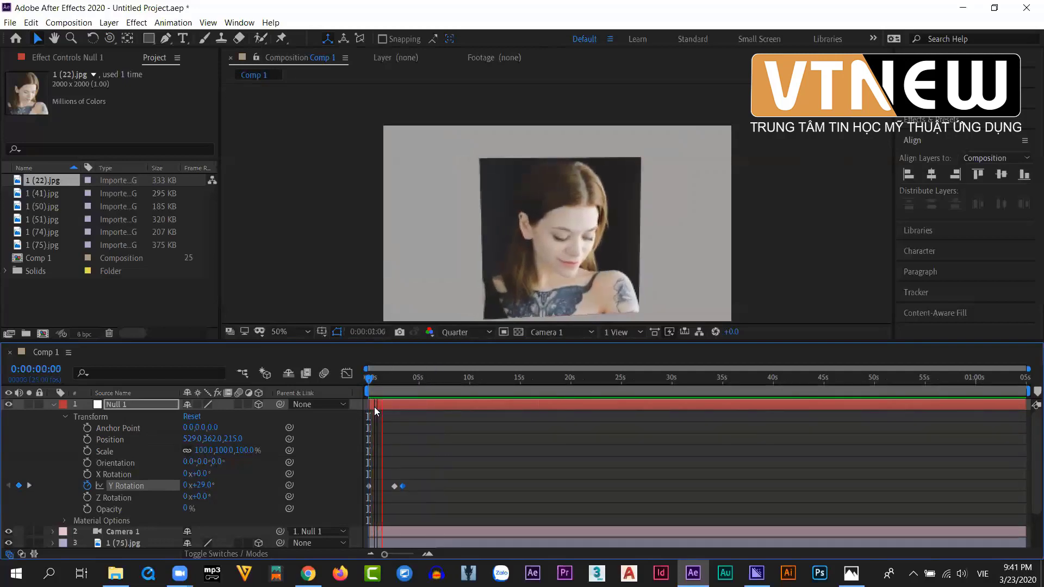
key("space")
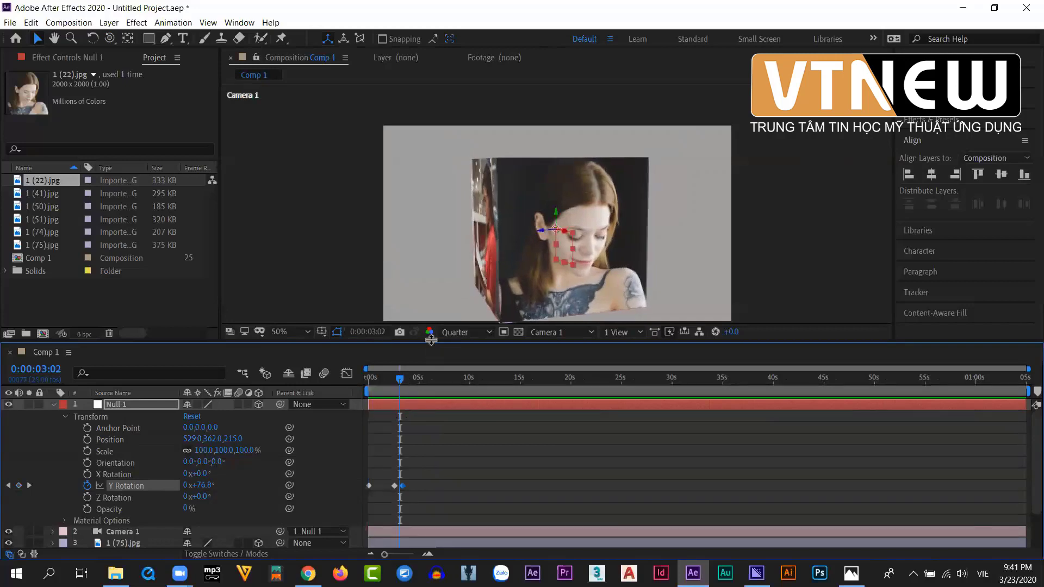
- Keyframe Null 1's X and Z Rotation at 0° at 0:00:03:02, and at -24° and 38° respectively at 0:00:00:00
left_click_drag(431, 340, 430, 326)
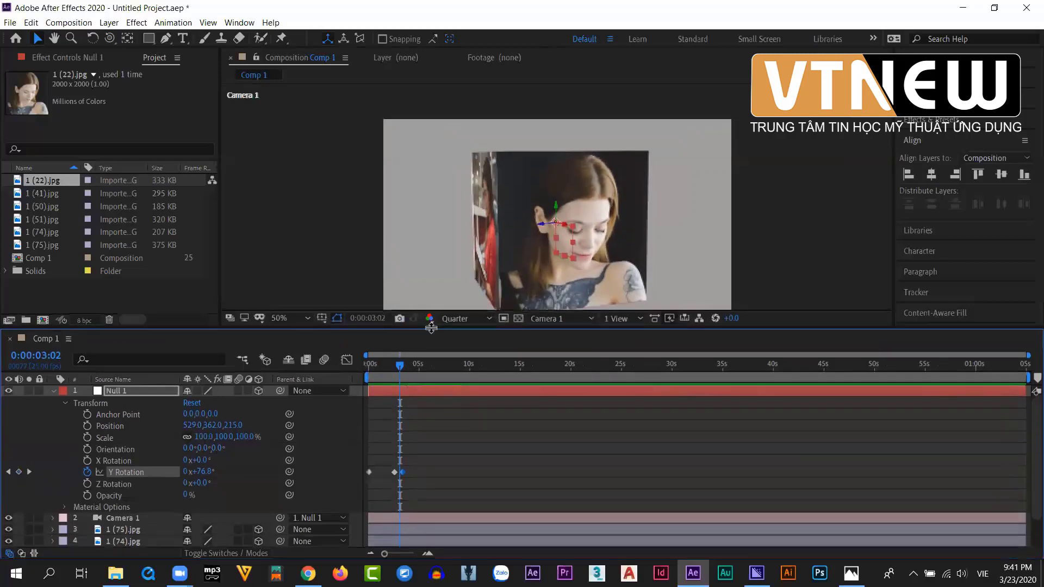
left_click(86, 485)
left_click(85, 461)
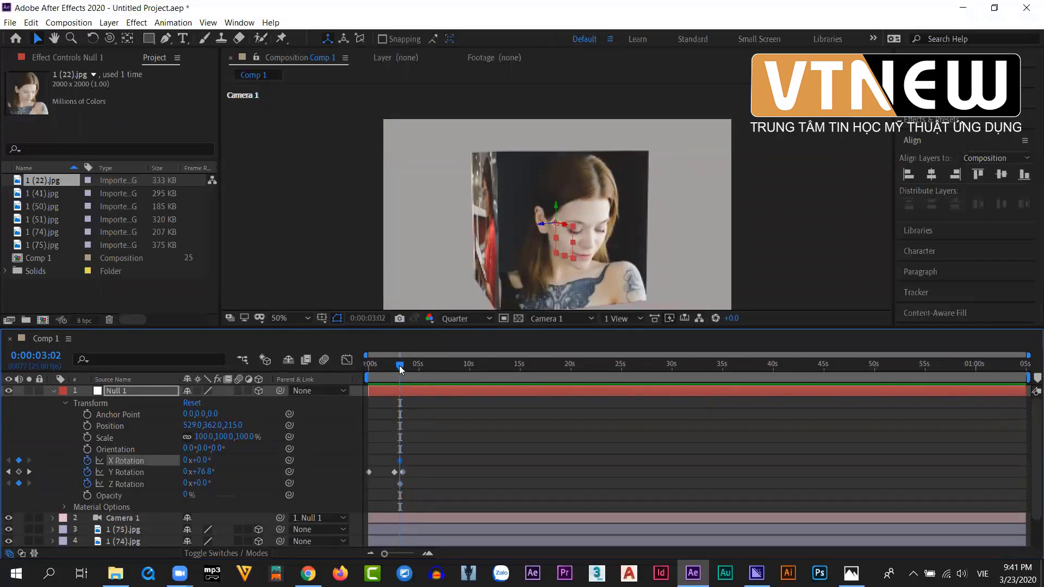
left_click_drag(400, 368, 365, 372)
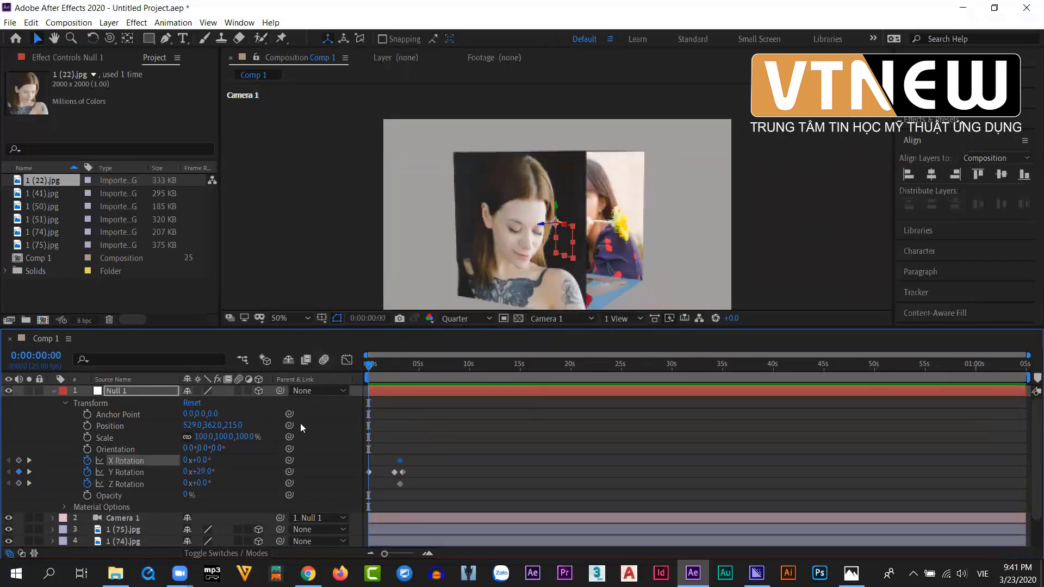
left_click_drag(199, 460, 227, 485)
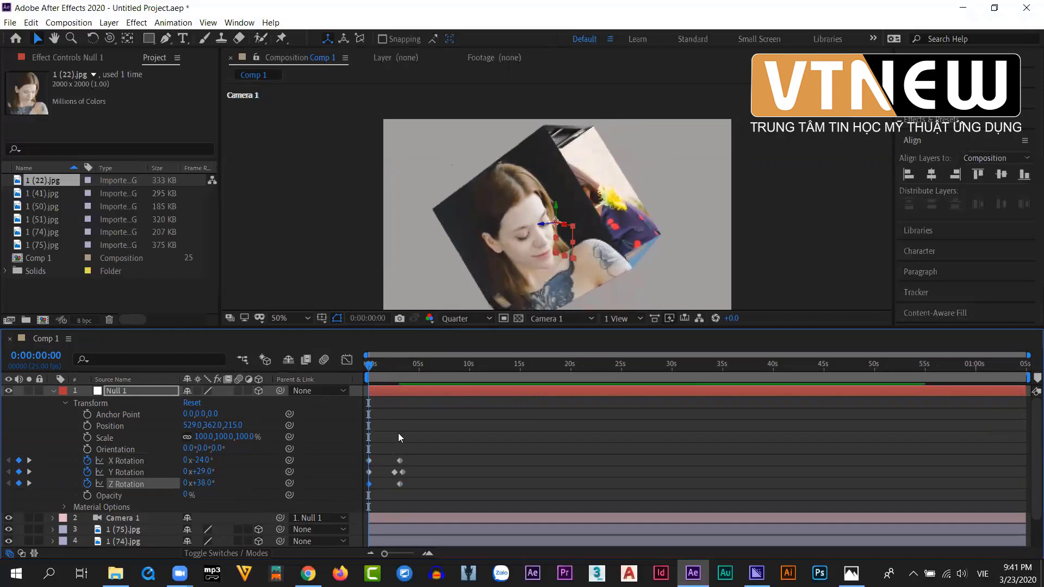
- Preview the combined X, Y and Z Rotation animation from the start of the composition
mouse_move(369, 370)
left_mouse_down()
mouse_move(400, 366)
mouse_move(361, 370)
left_mouse_up()
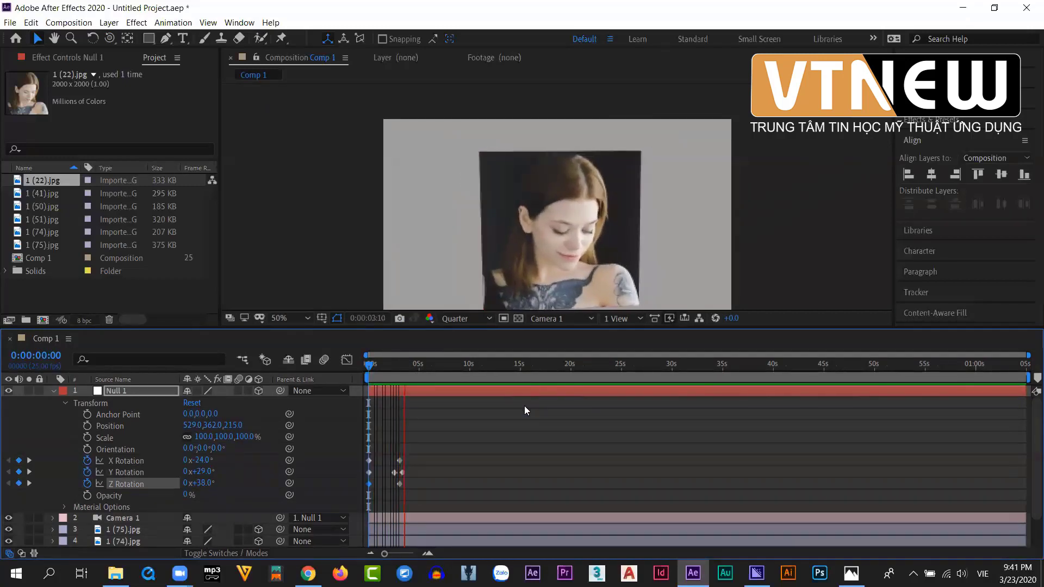
key("space")
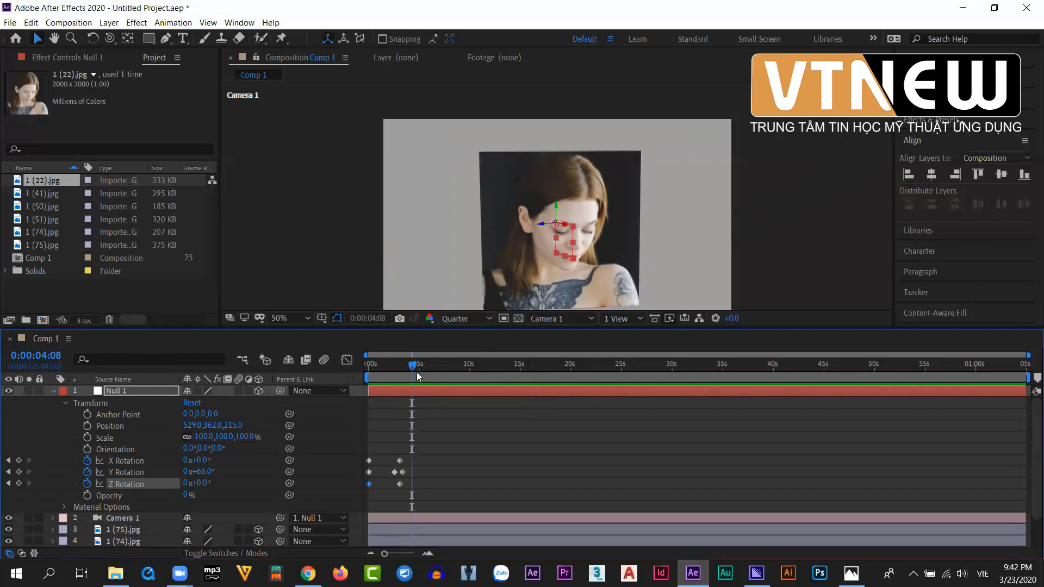
left_click_drag(417, 374, 356, 393)
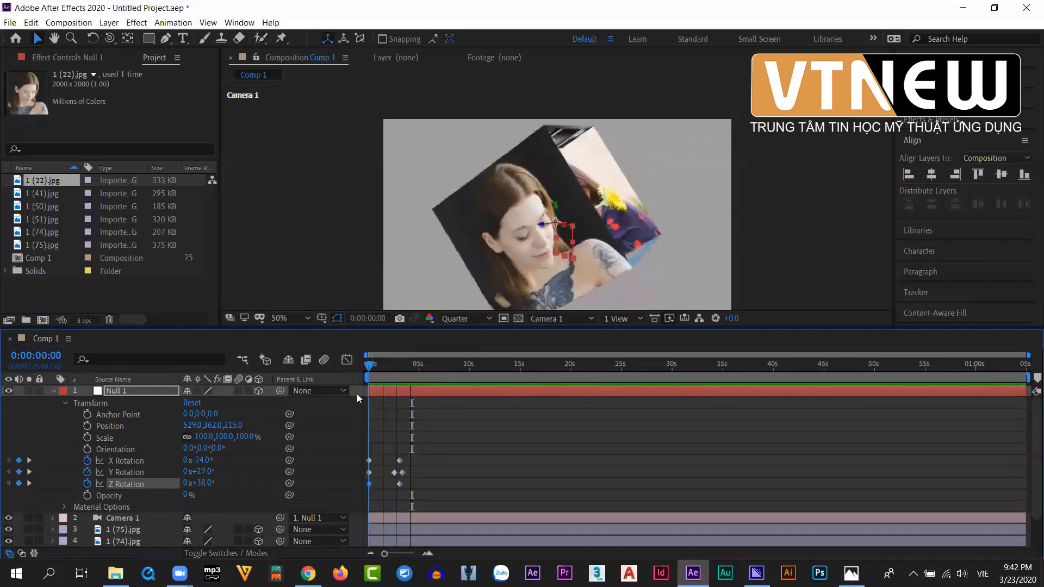
key("space")
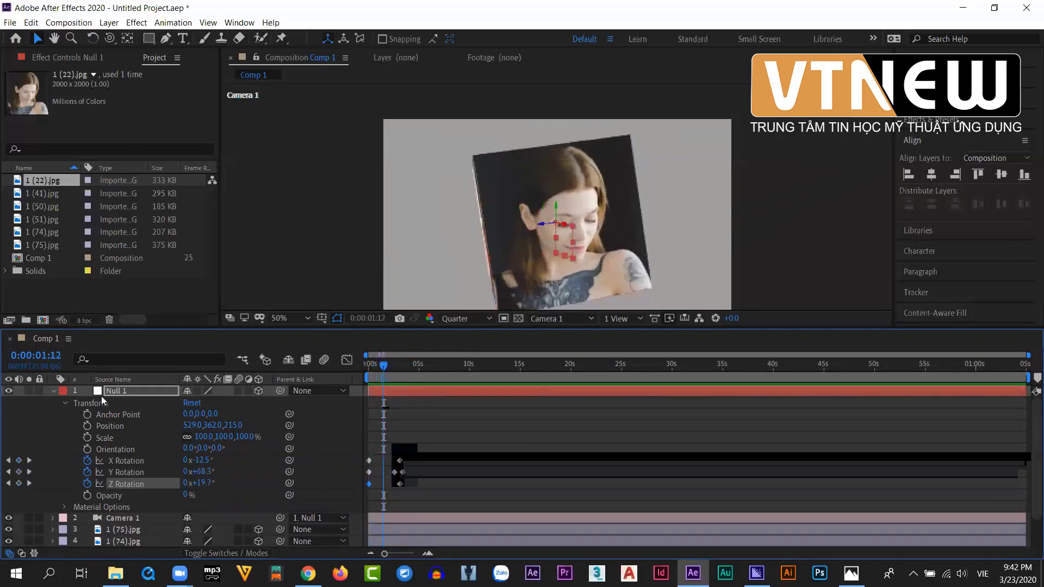
- Turn on Depth of Field in Camera 1's camera options
left_click(53, 391)
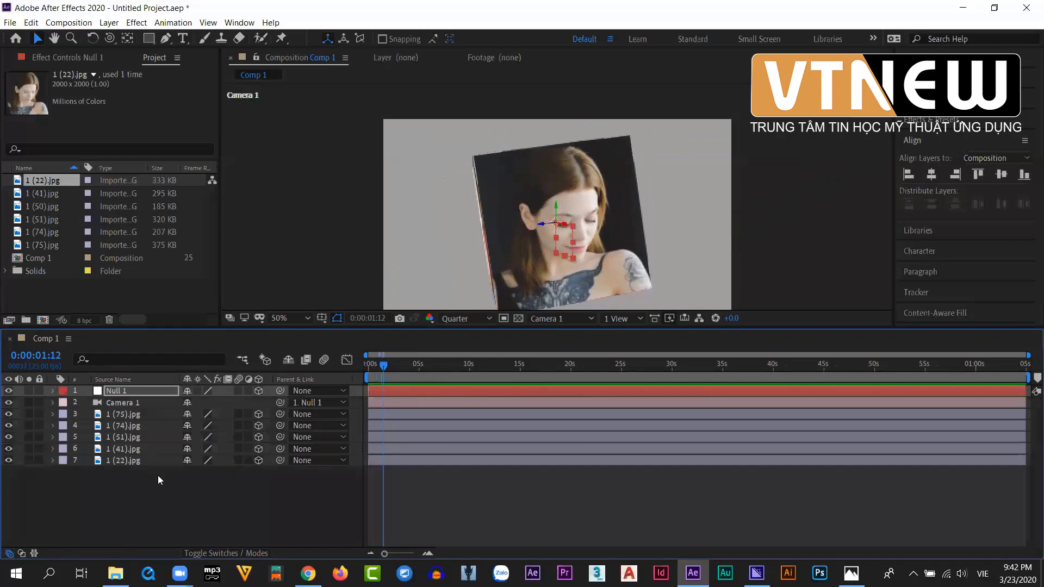
left_click(166, 488)
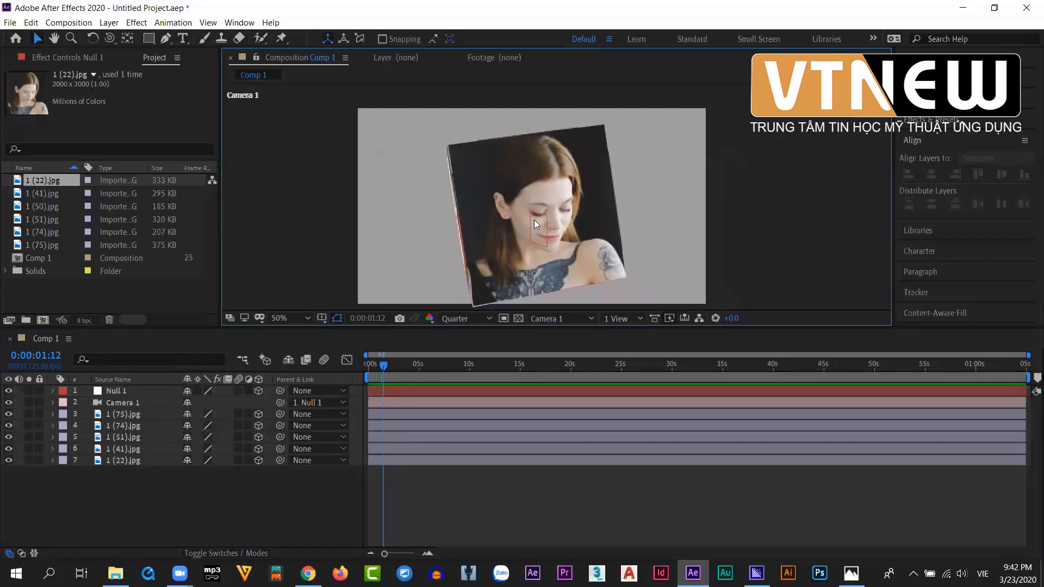
scroll(541, 224, "down", 2)
scroll(541, 224, "up", 1)
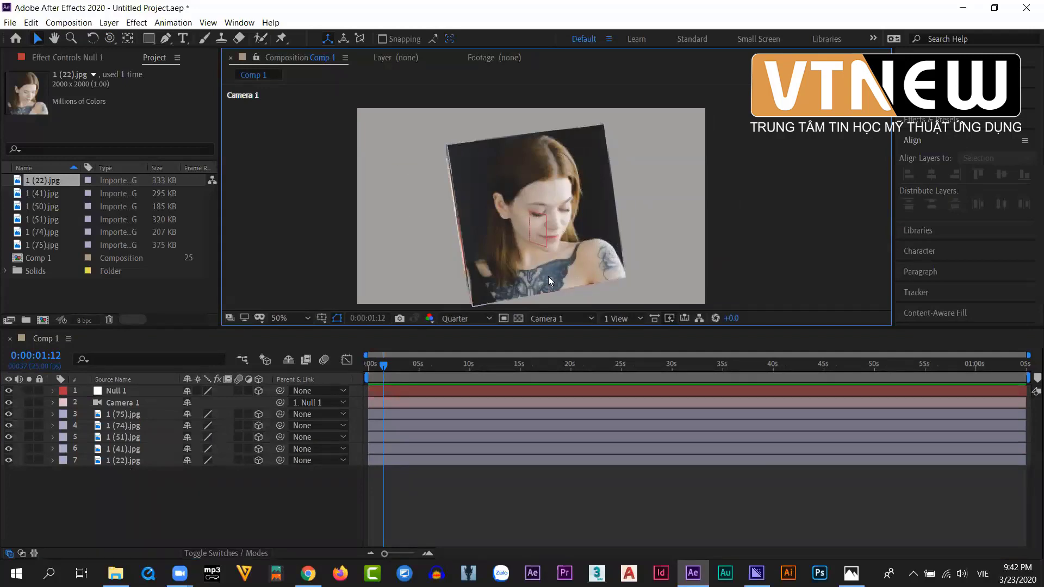
left_click(164, 497)
left_click(122, 403)
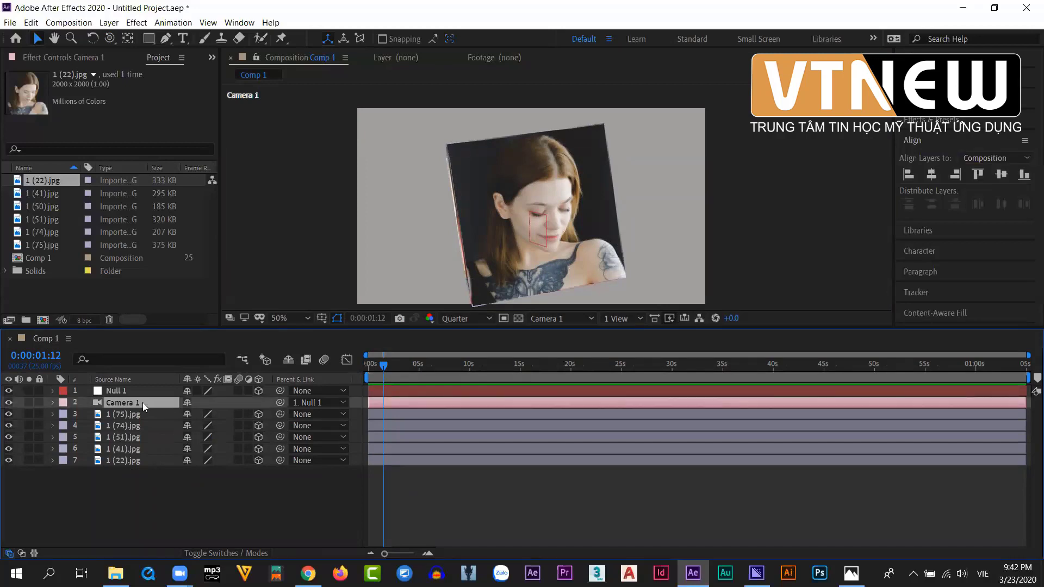
left_click(53, 403)
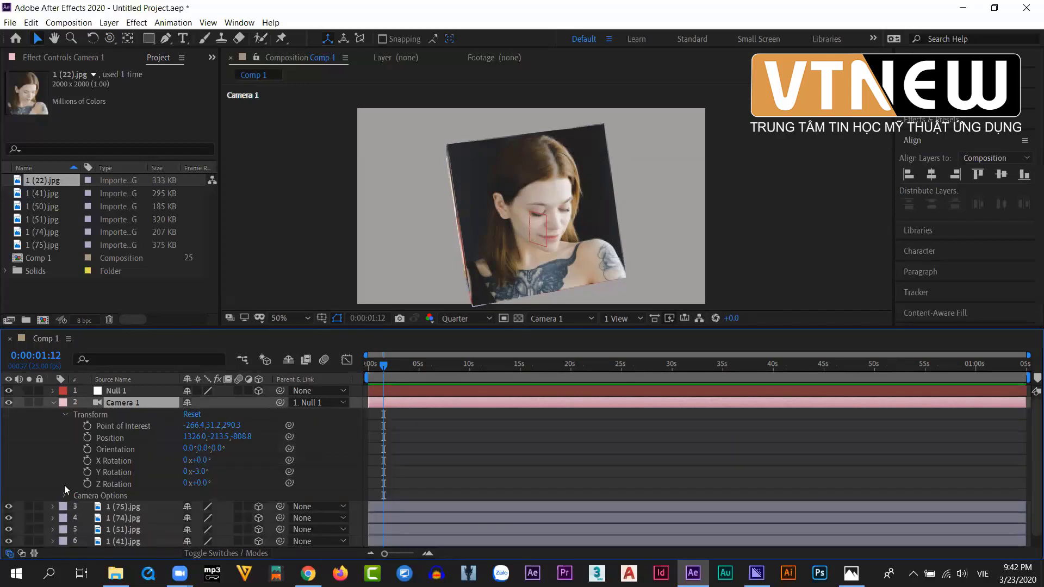
left_click(65, 414)
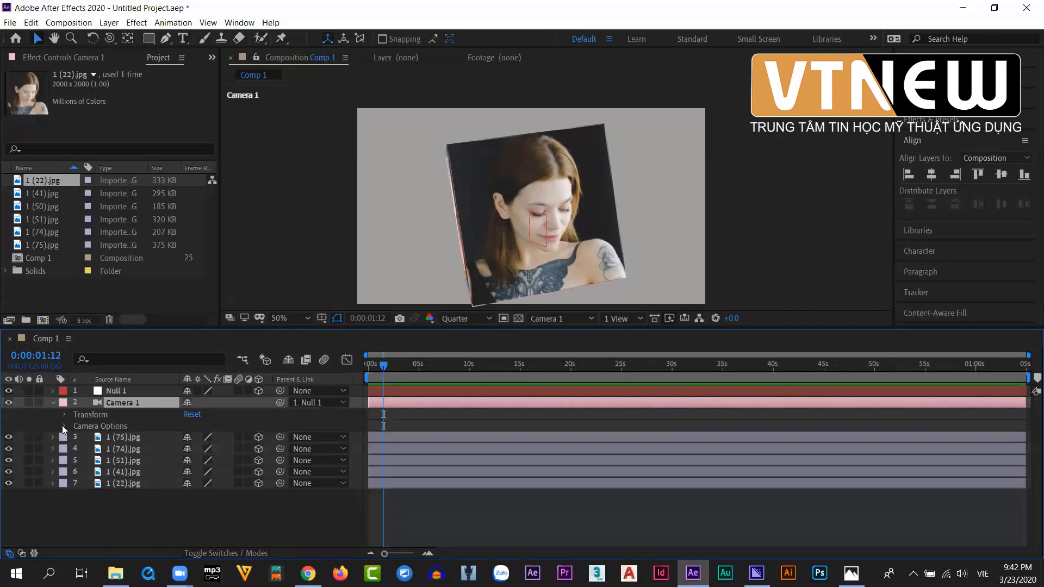
left_click(63, 426)
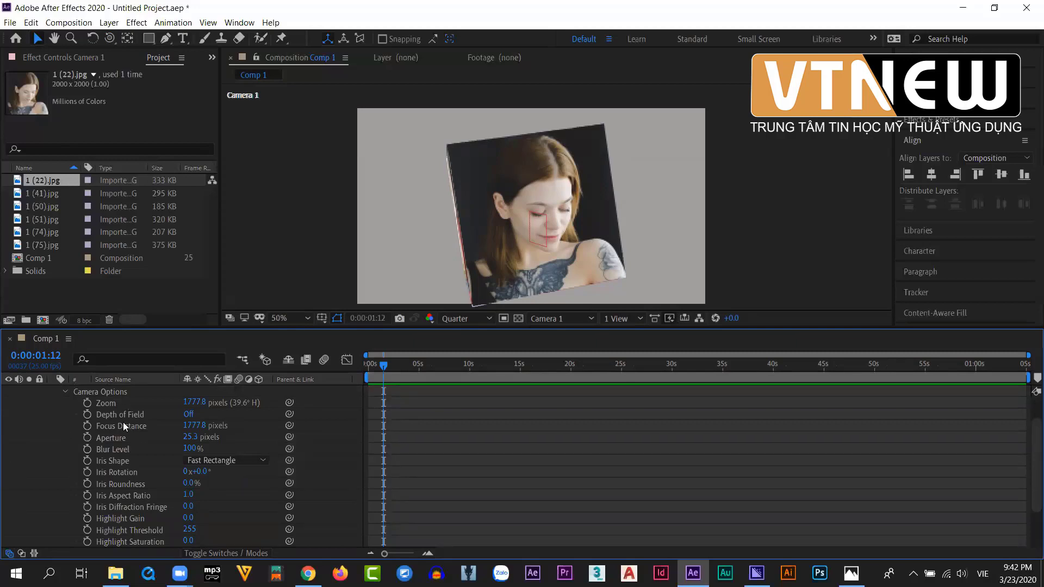
left_click(183, 415)
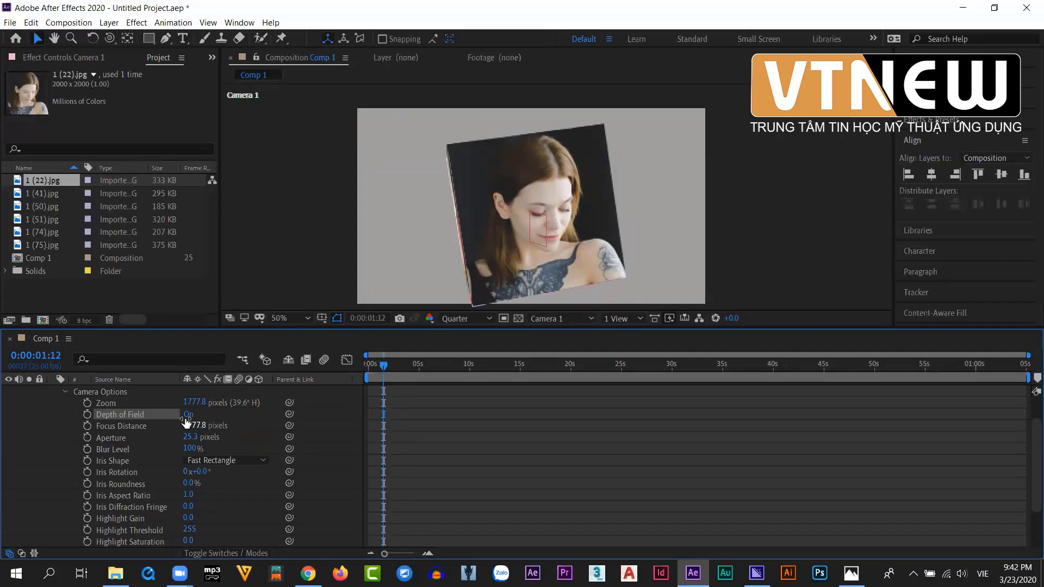
- Switch to the Top view and set Camera 1's Focus Distance to 1649.8 pixels
left_click(575, 320)
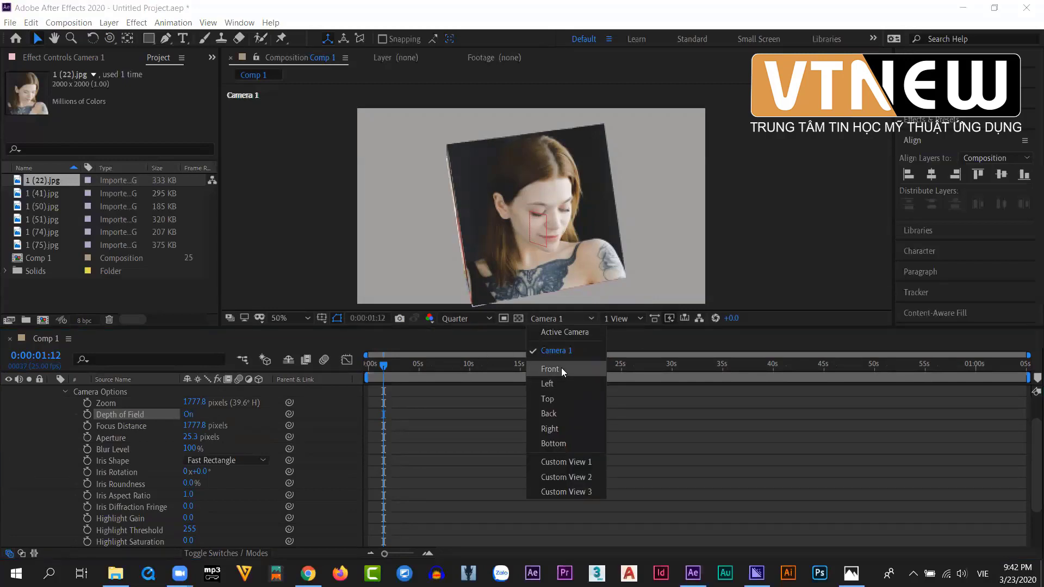
left_click(561, 398)
scroll(725, 227, "down", 4)
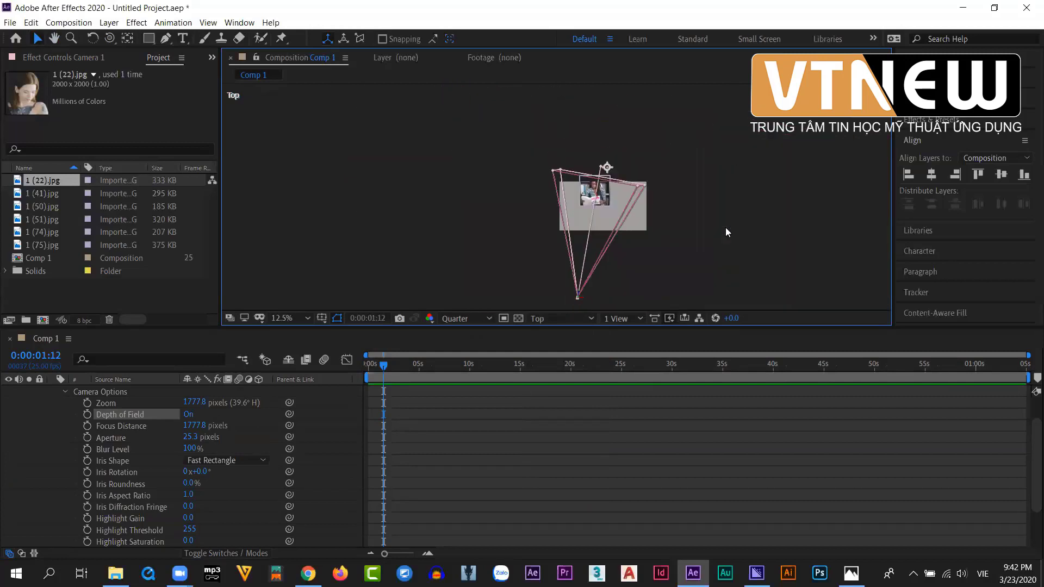
scroll(603, 186, "up", 4)
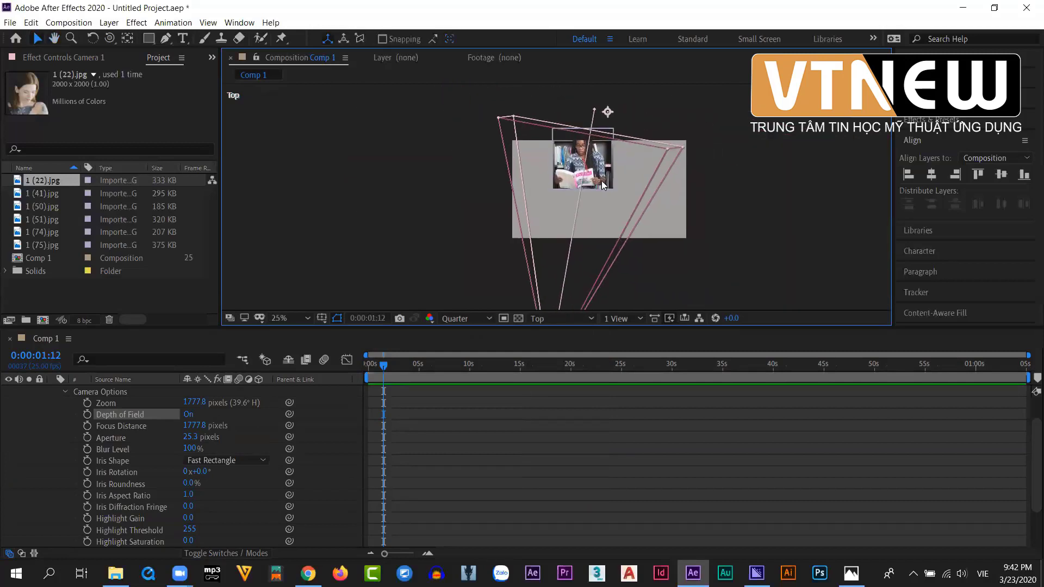
left_click_drag(598, 194, 559, 202)
key("v")
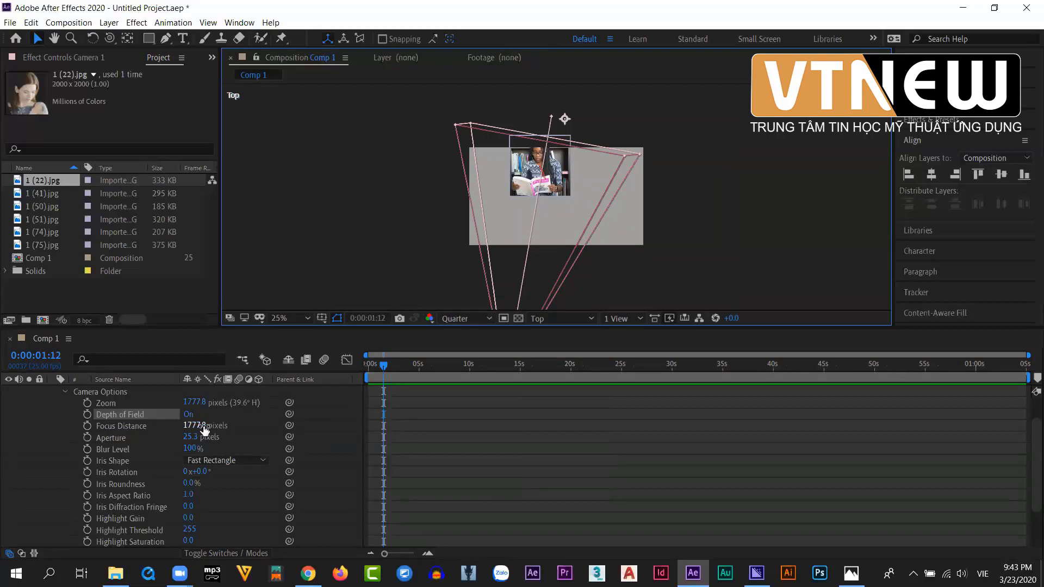
left_click_drag(201, 426, 117, 432)
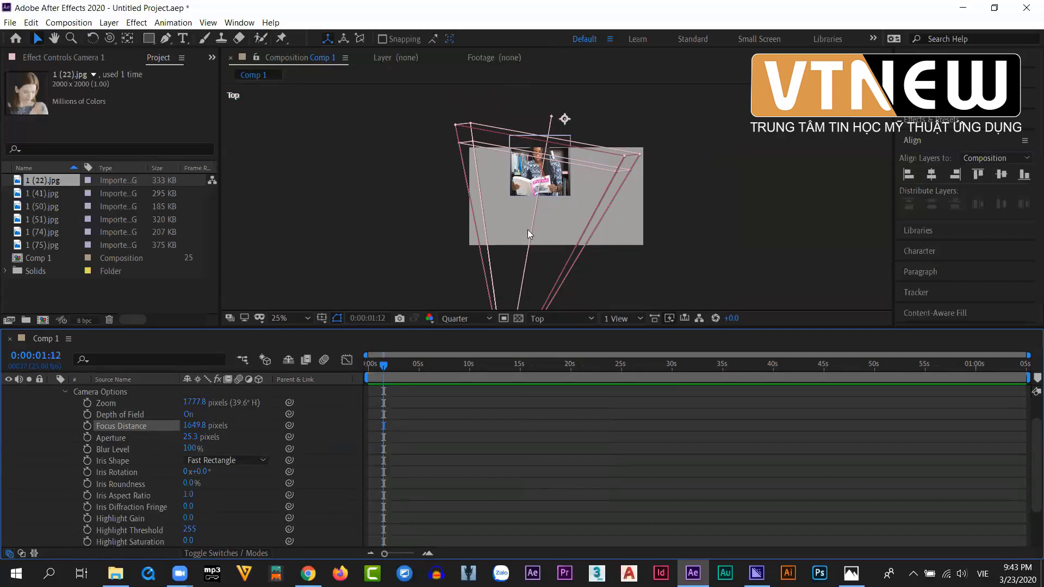
- Duplicate Null 1 together with the five photo layers of the cube, leaving Camera 1 out of the selection
scroll(525, 201, "down", 2)
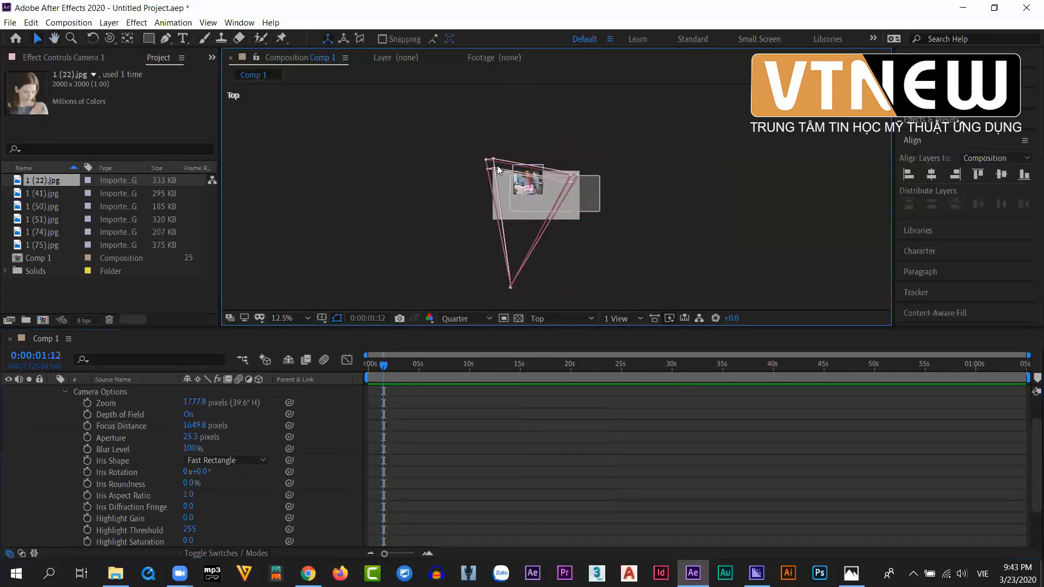
key("ctrl+alt+shift+y")
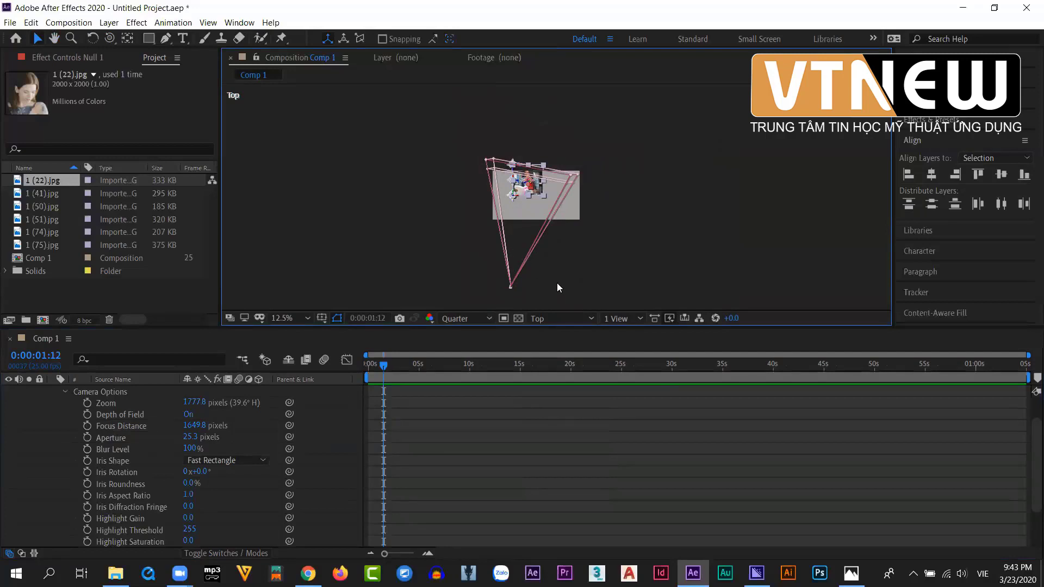
scroll(150, 417, "up", 2)
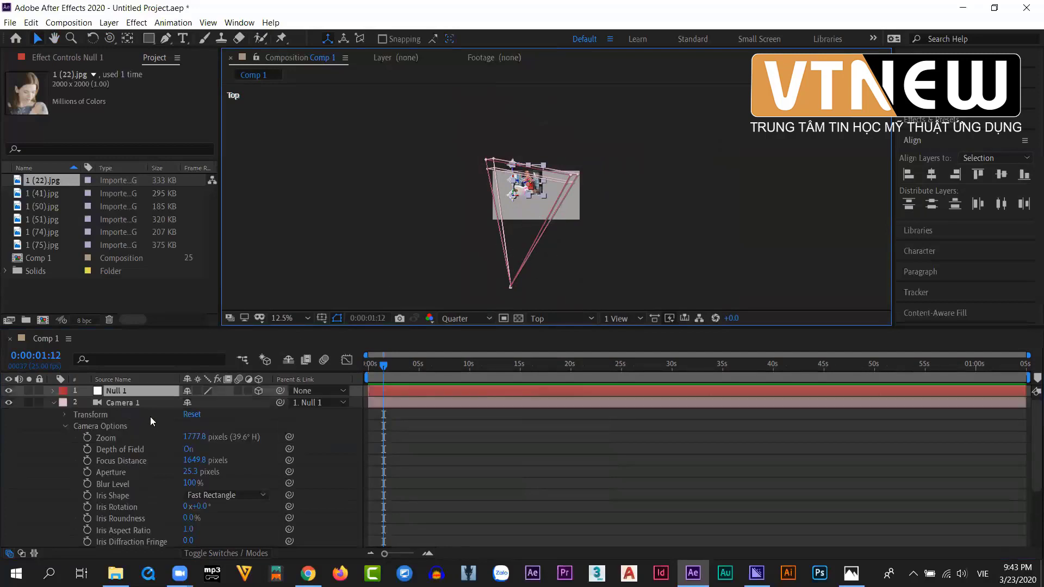
left_click(54, 404)
left_click(53, 403)
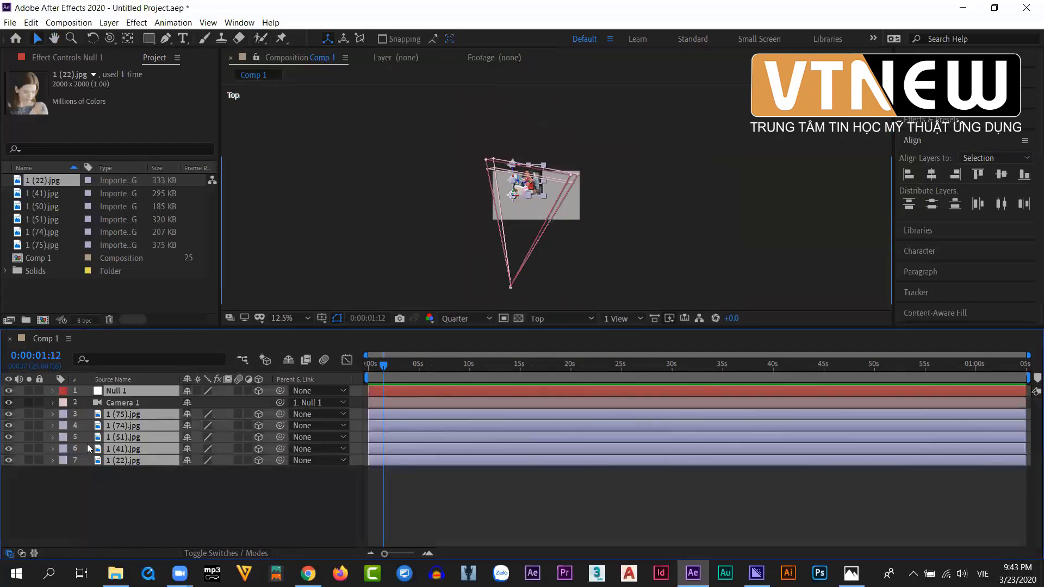
key("ctrl+d")
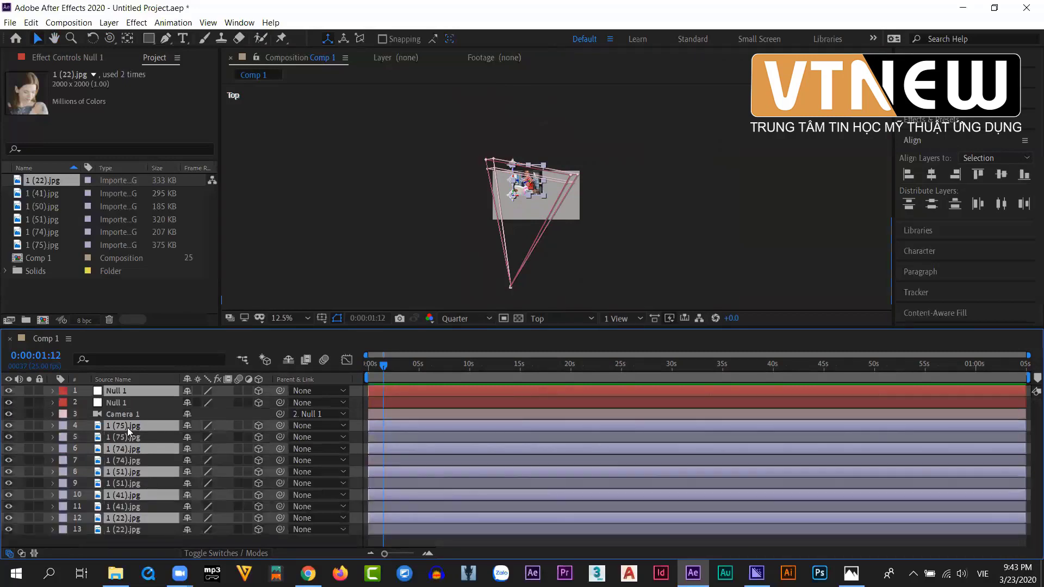
- Move the duplicated cube well behind the original and slightly to its right in the Top view
scroll(525, 178, "up", 4)
left_click_drag(426, 181, 523, 82)
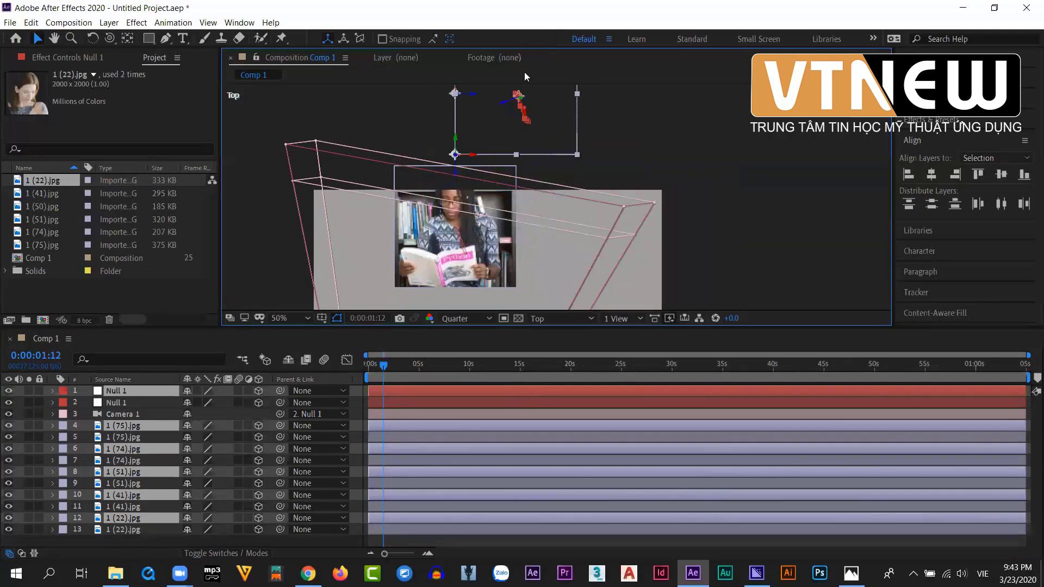
scroll(576, 264, "down", 2)
left_click_drag(577, 209, 626, 104)
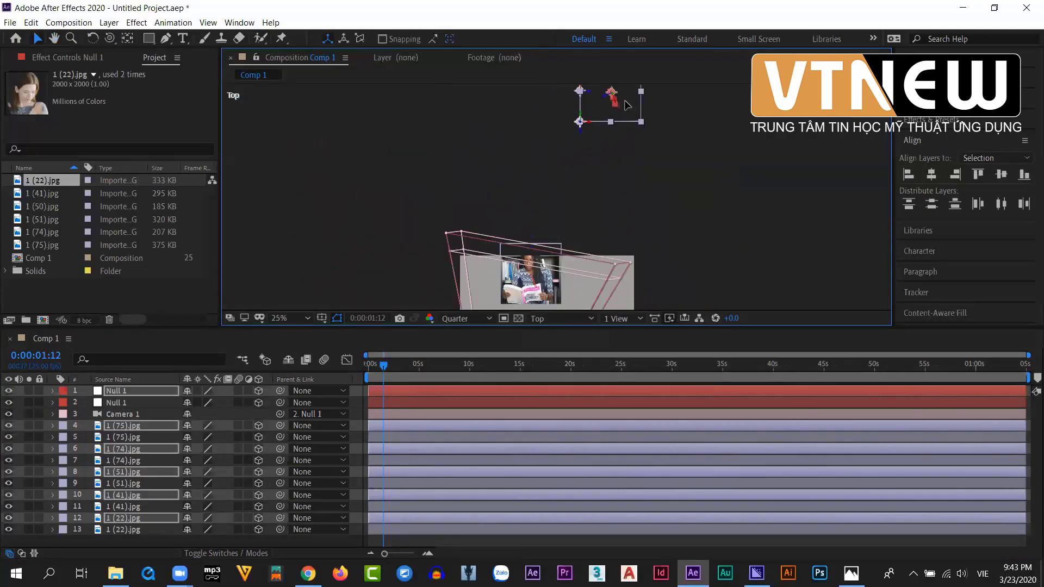
- Check the duplicate's placement from the Front view, and shift it further right through Camera 1 so it clears the original cube
left_click(571, 319)
left_click(563, 366)
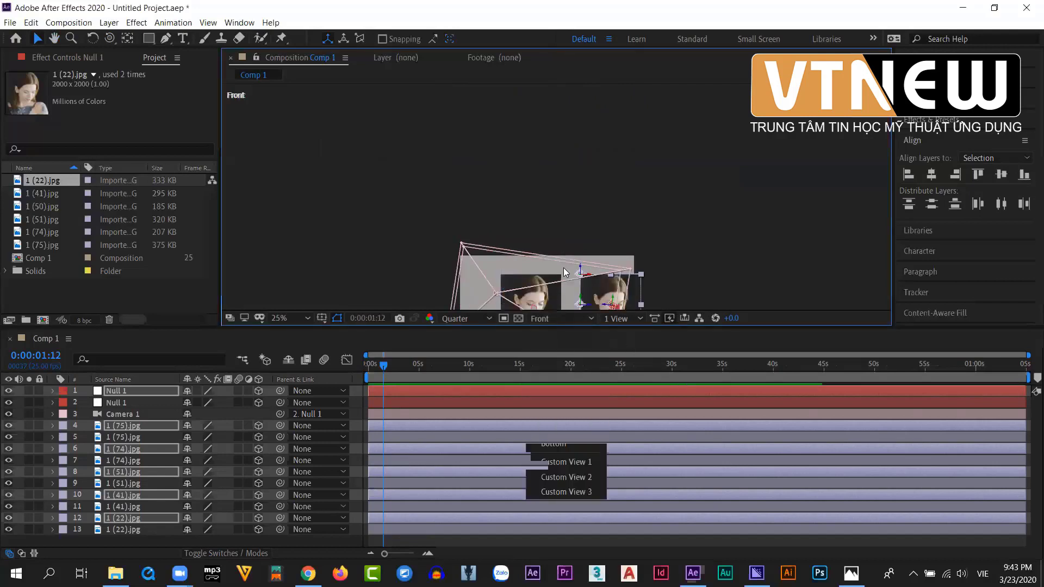
scroll(564, 267, "up", 2)
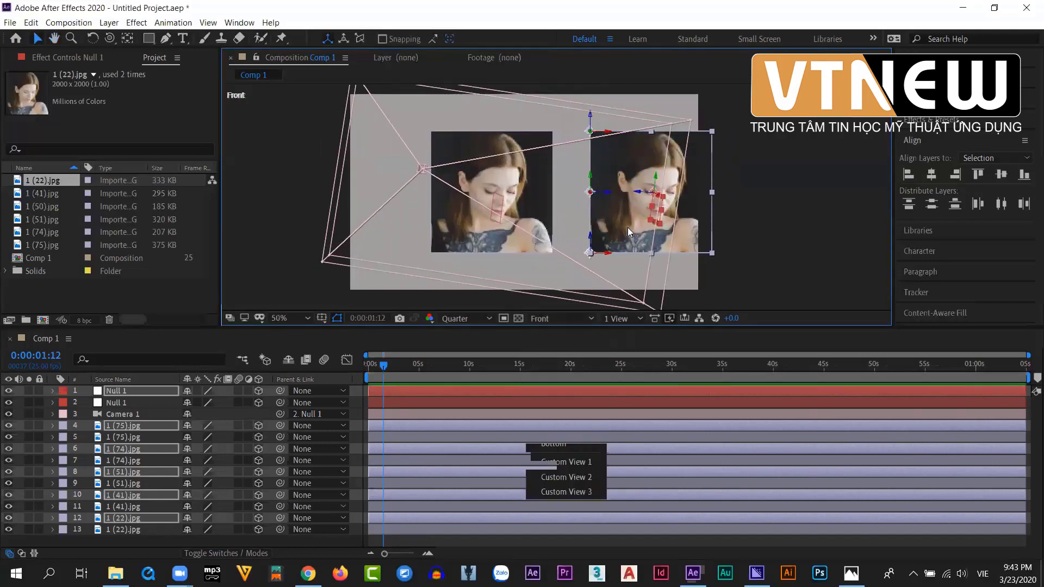
left_click(556, 320)
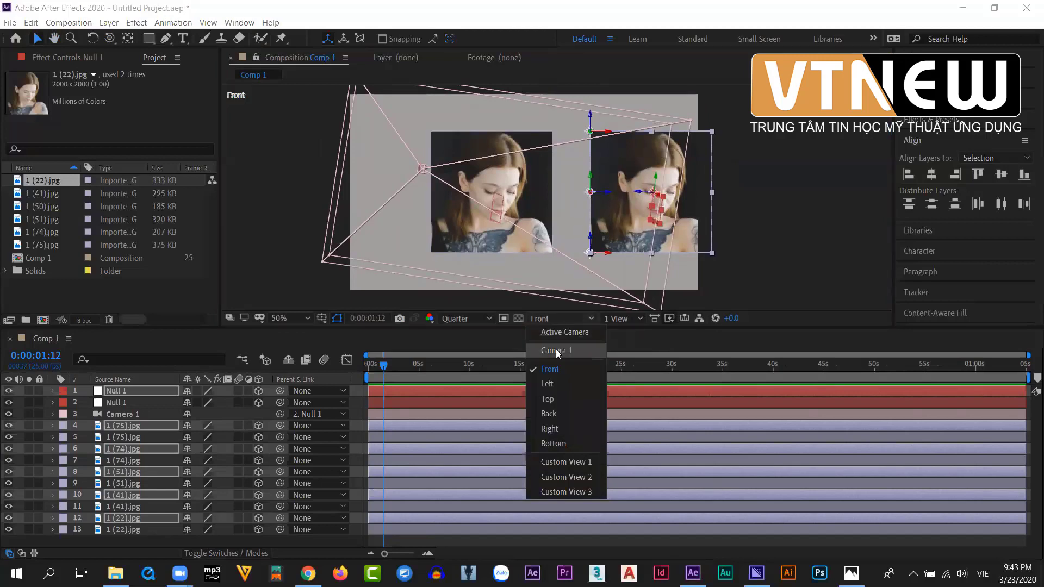
left_click(560, 351)
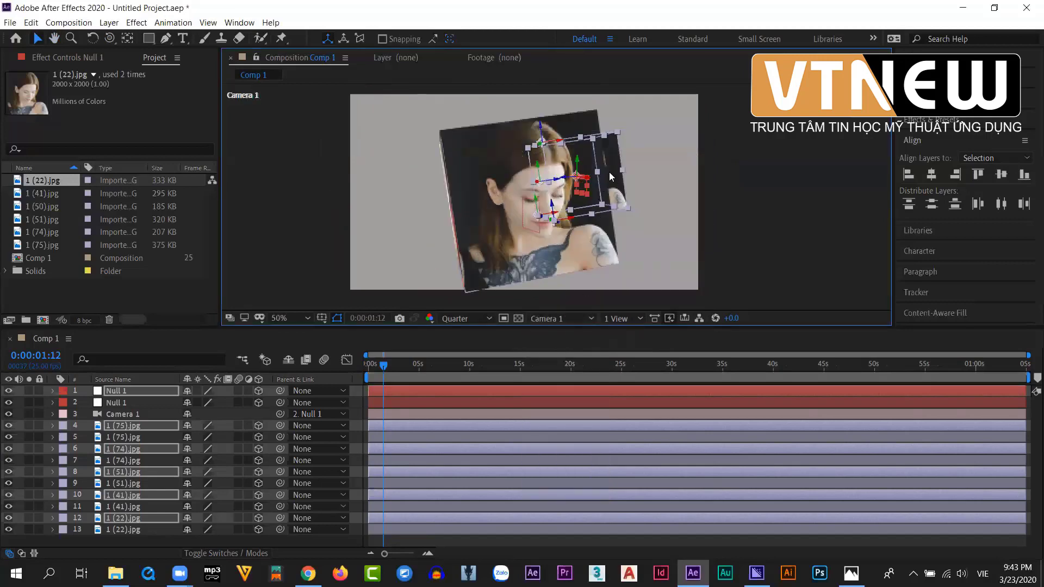
left_click_drag(608, 172, 672, 170)
left_click(736, 226)
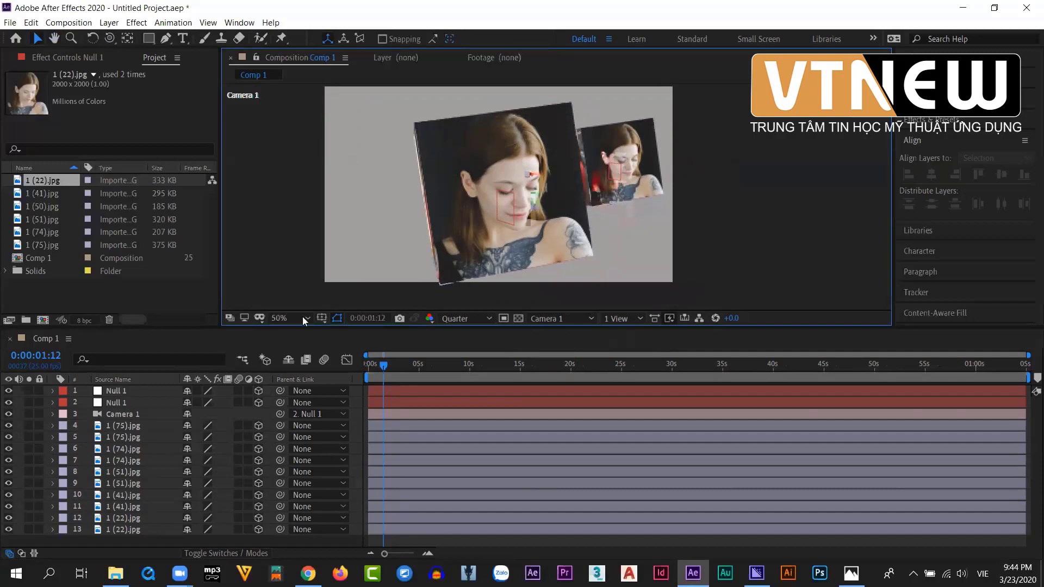
- Set Camera 1's Aperture to 178.3 pixels to blur the cube in the background
left_click(118, 414)
left_click(53, 415)
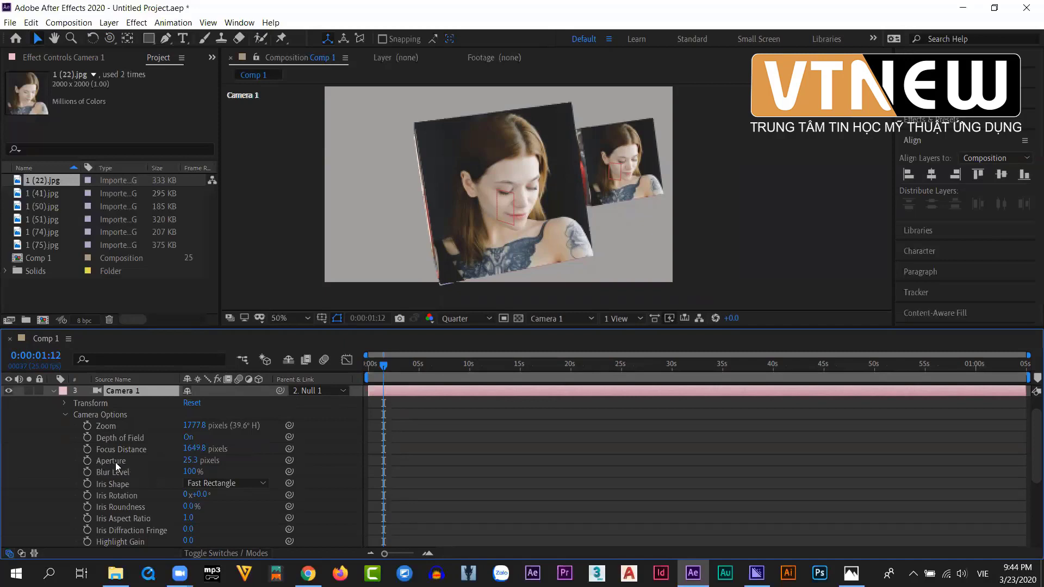
left_click_drag(191, 461, 292, 459)
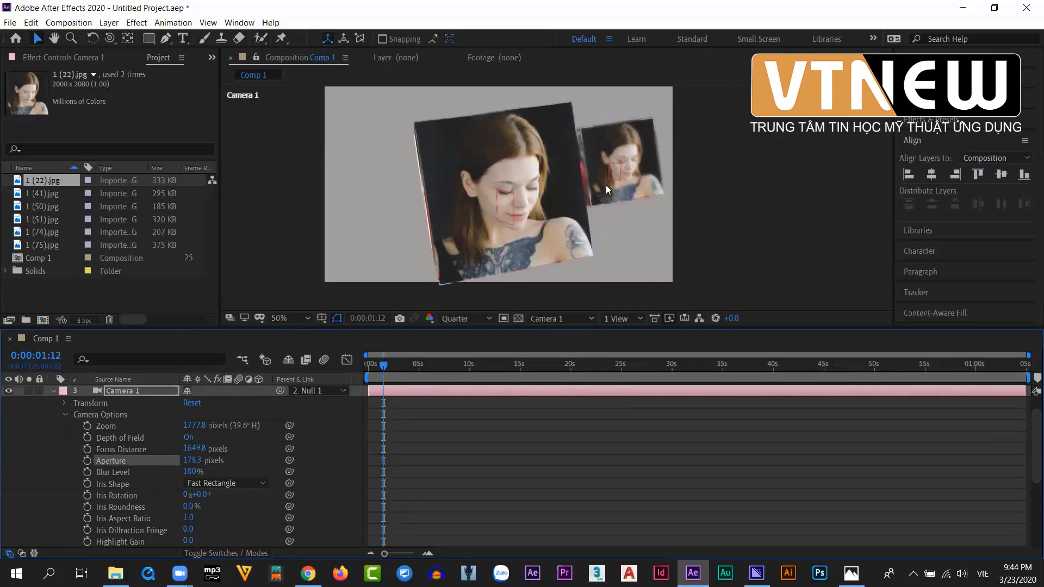
scroll(606, 184, "up", 2)
scroll(707, 229, "down", 2)
left_click(727, 235)
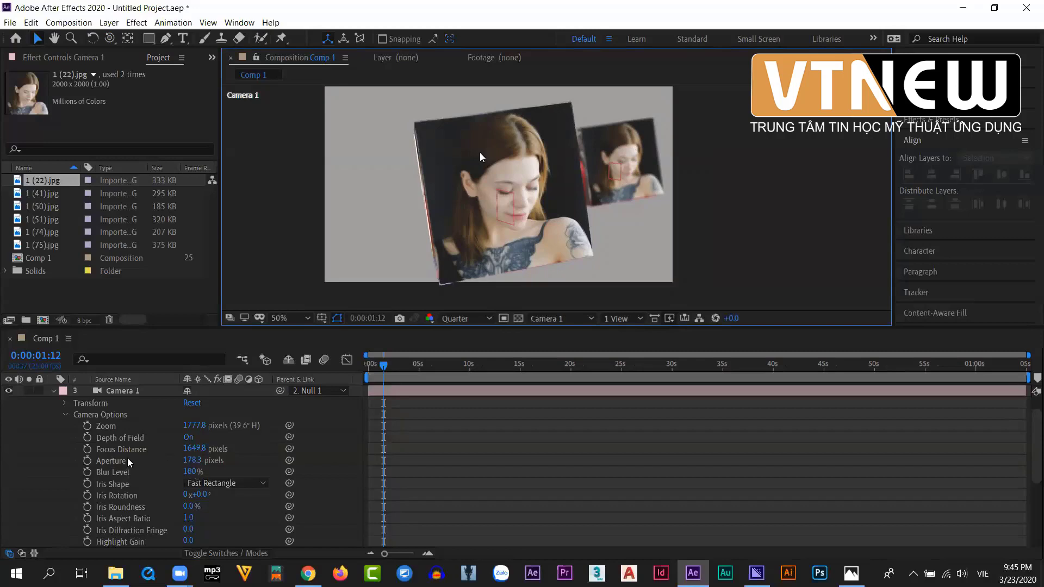
- Try a Focus Distance keyframe on Camera 1 at 0:00:01:12, undo it and collapse the camera's properties
left_click(88, 451)
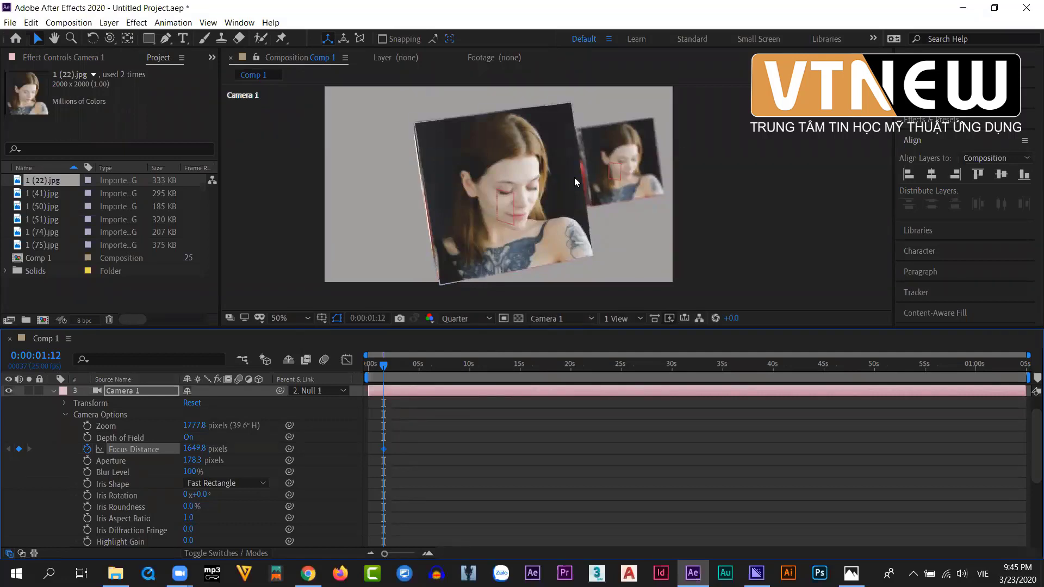
key("ctrl+z")
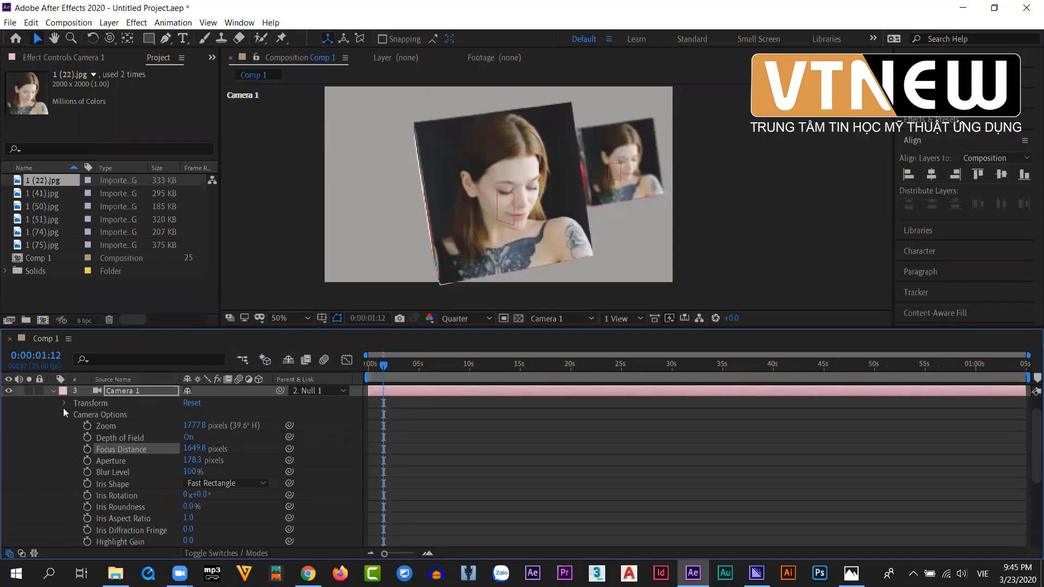
left_click(53, 390)
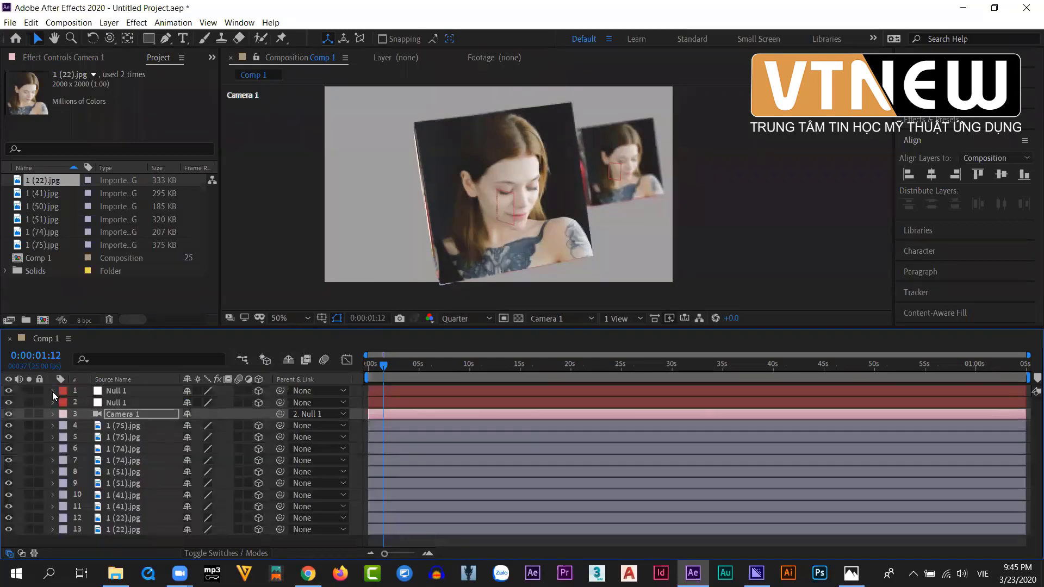